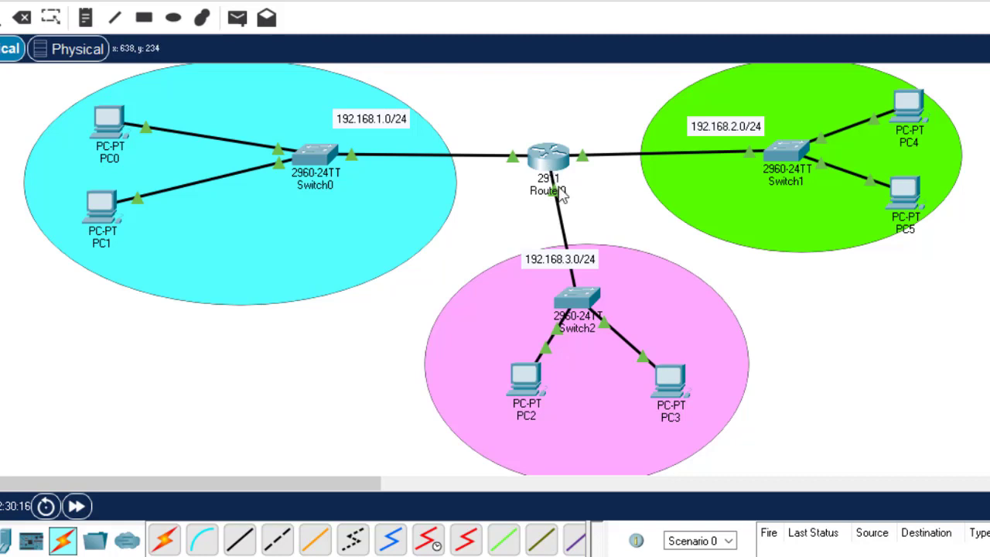
Open Router0's CLI and enter global configuration mode with en and config t
mouse_move(551, 175)
click(552, 164)
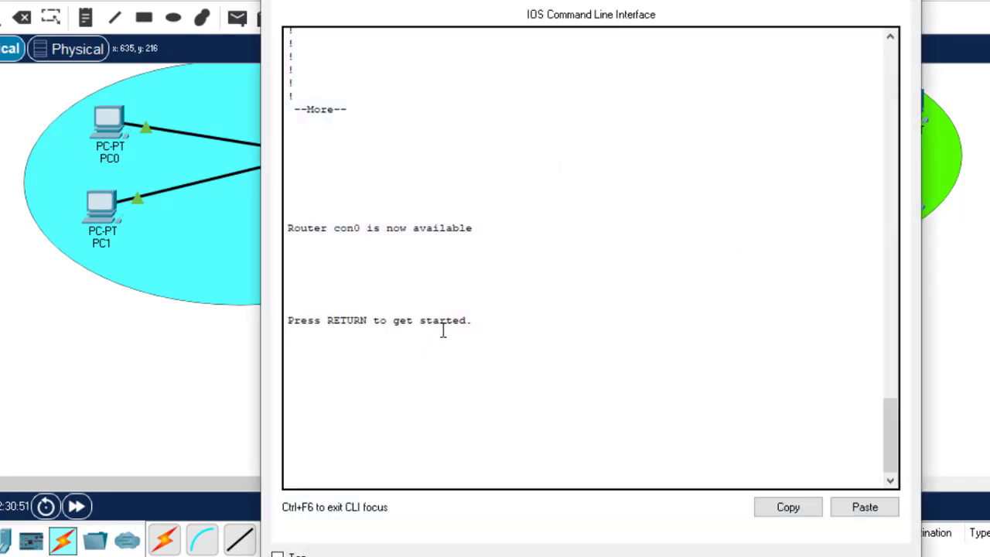
key(Return)
key(Return)
key(Return)
text(en)
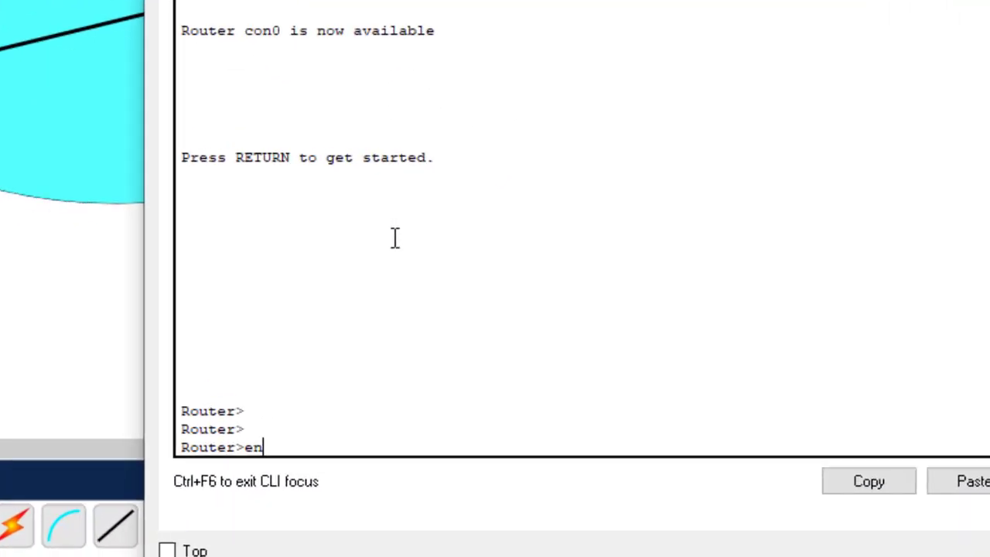
key(Return)
text(con)
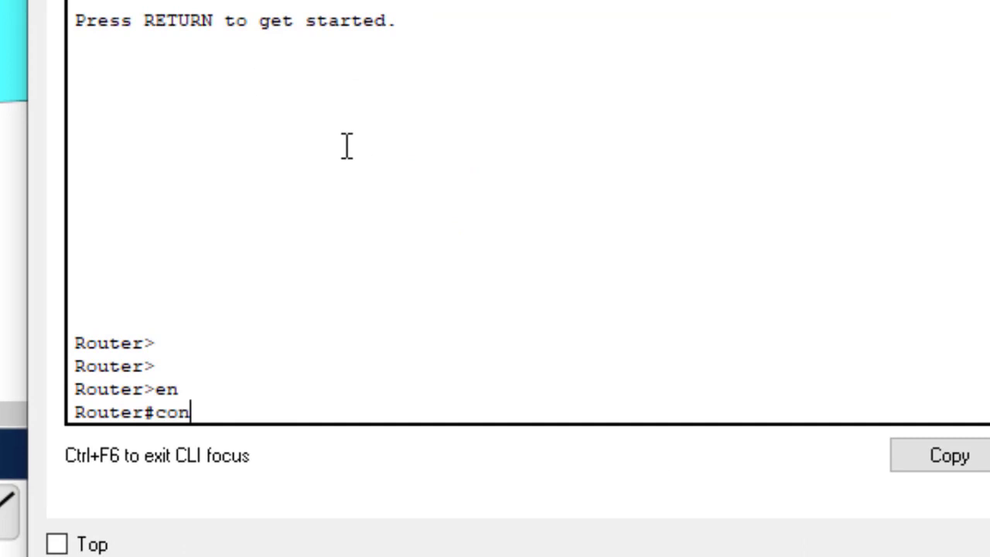
text(fig t)
key(Return)
key(Return)
key(Return)
key(Return)
key(Return)
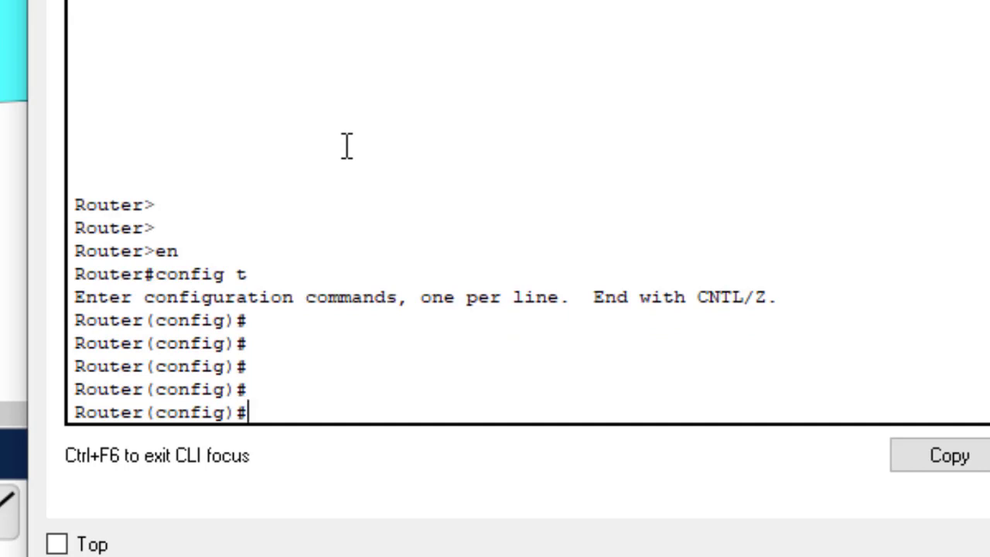
Give VTY lines 0–15 a line password and require login
text(line )
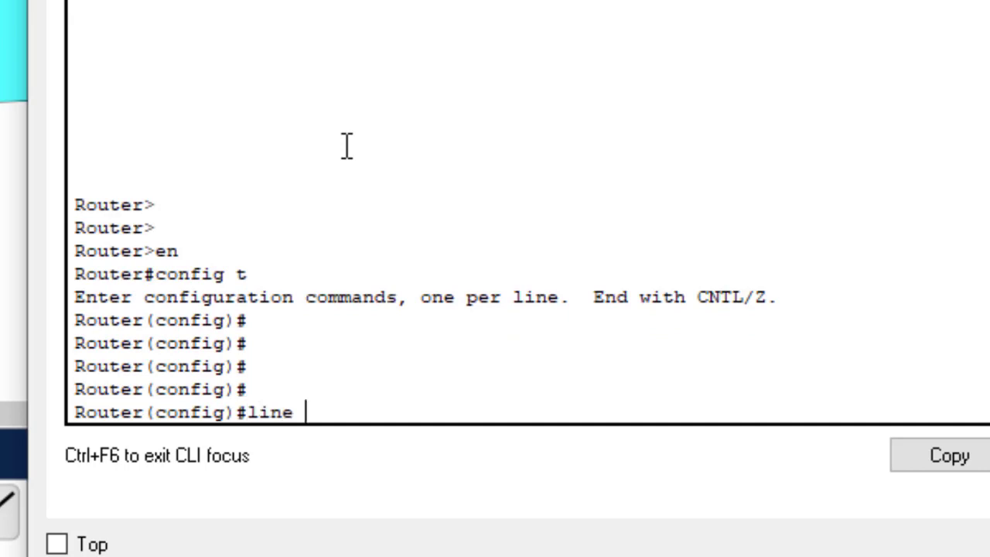
text(cons)
key(BackSpace)
key(BackSpace)
key(BackSpace)
text(vty 0 15)
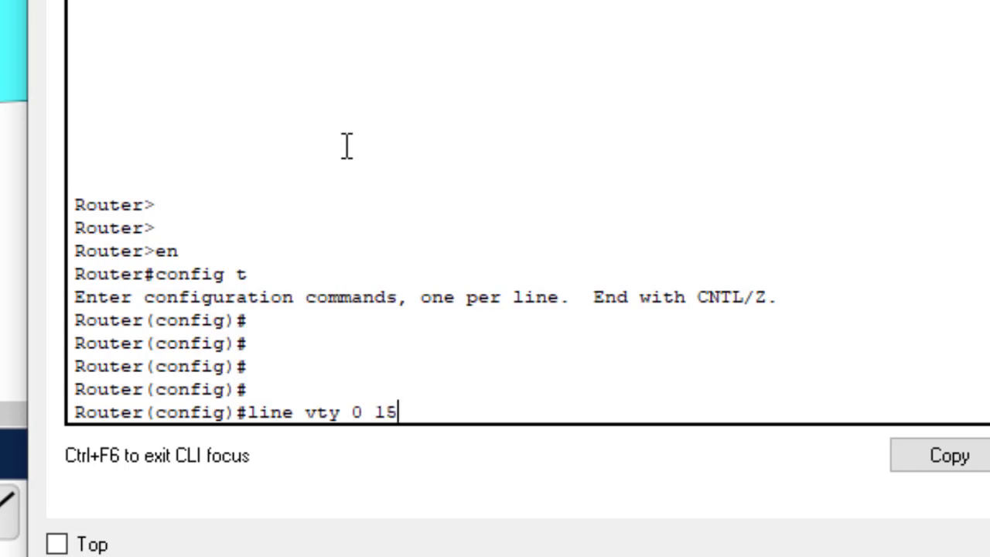
key(Return)
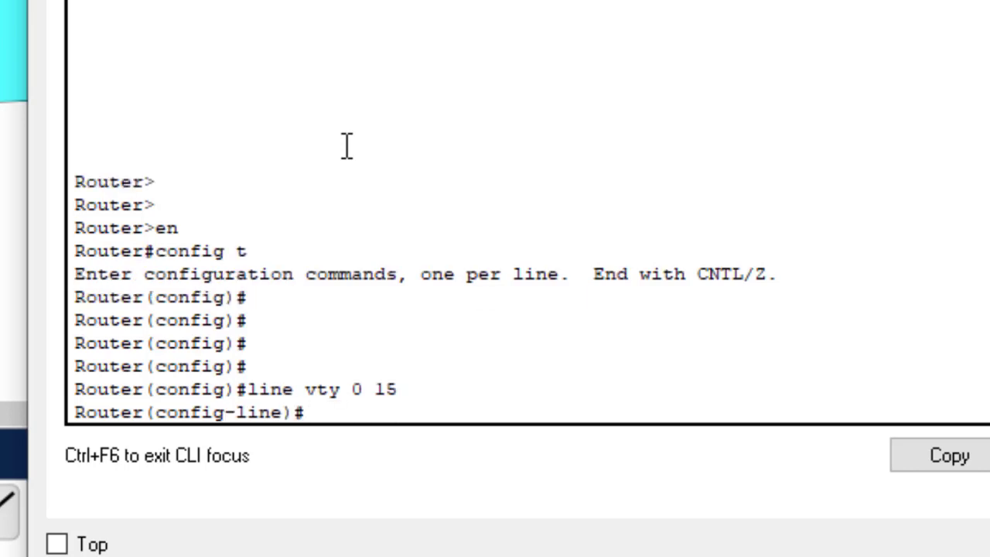
text(passwo)
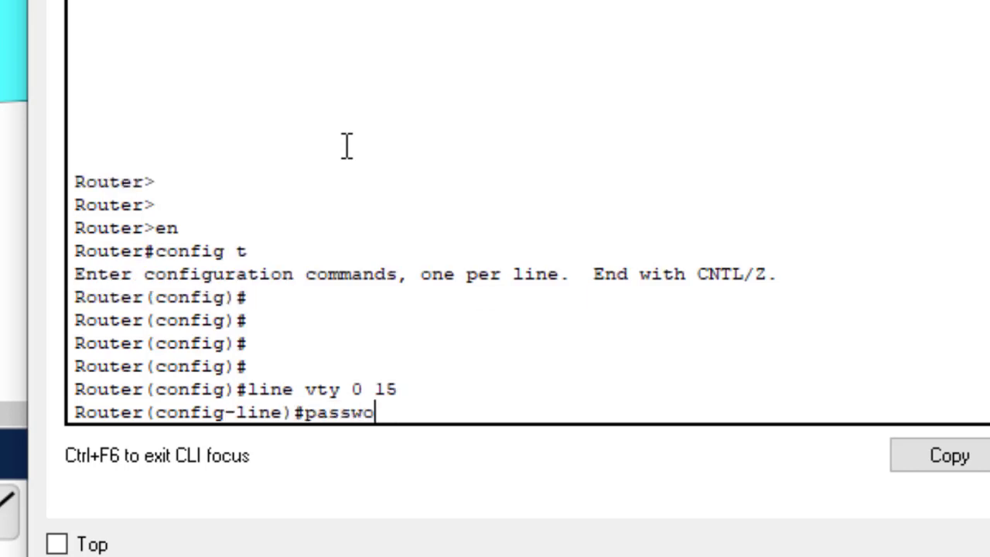
text(rd Cisco)
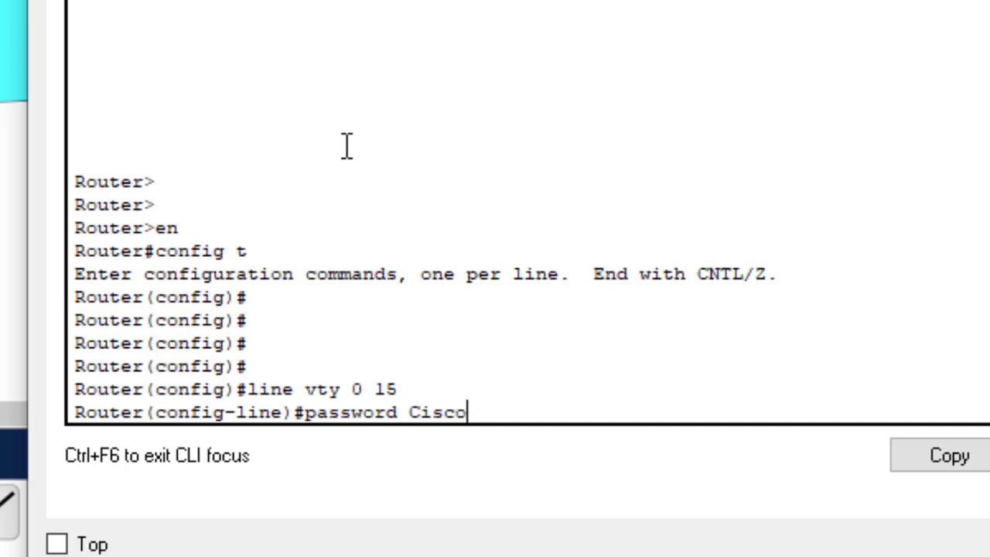
text(@123)
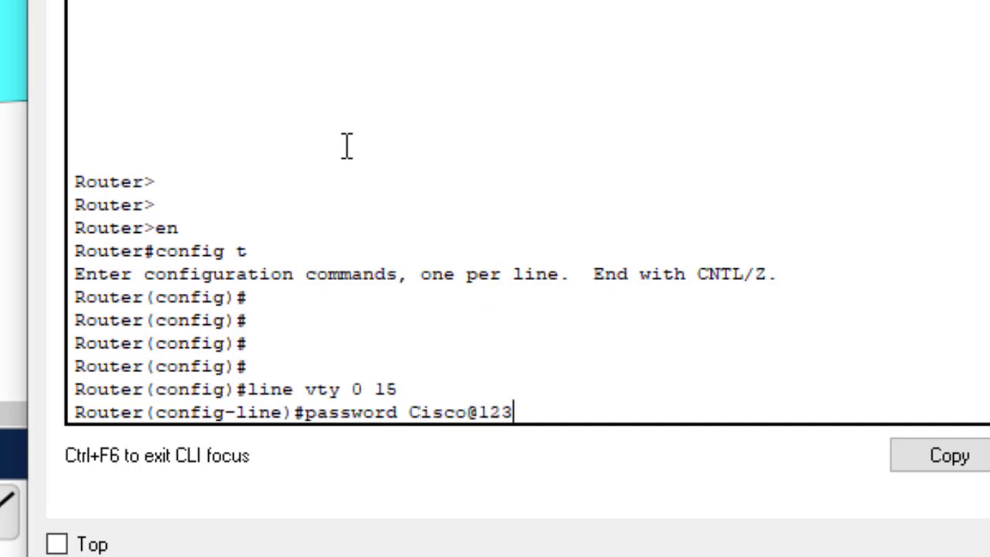
key(Return)
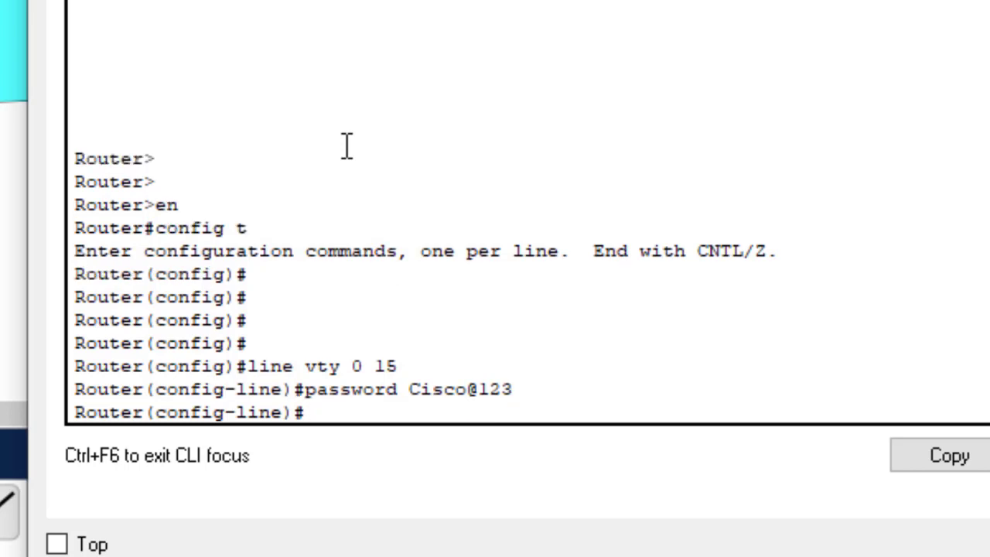
text(login)
key(Return)
key(Return)
key(Return)
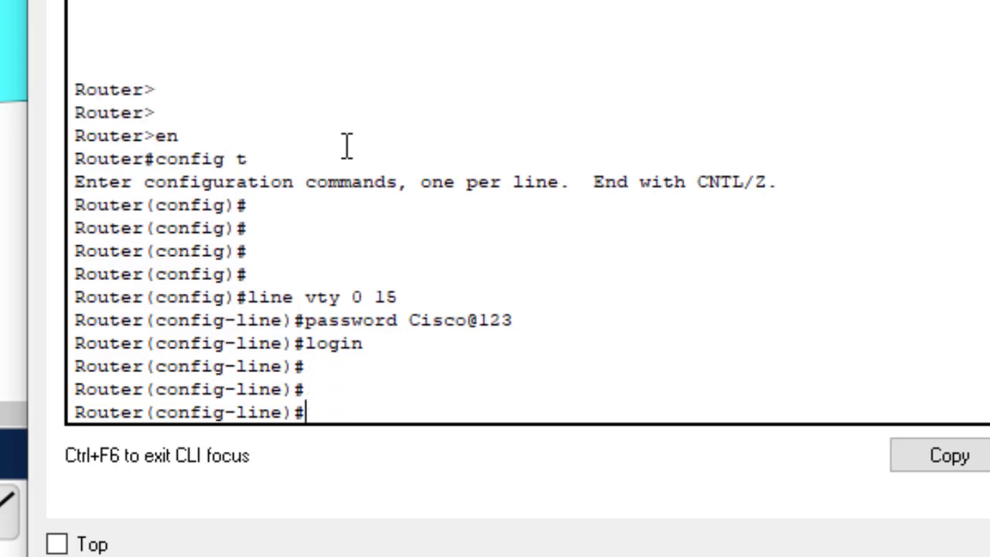
Save the configuration with do wr and exit line configuration mode
text(do wr)
key(Return)
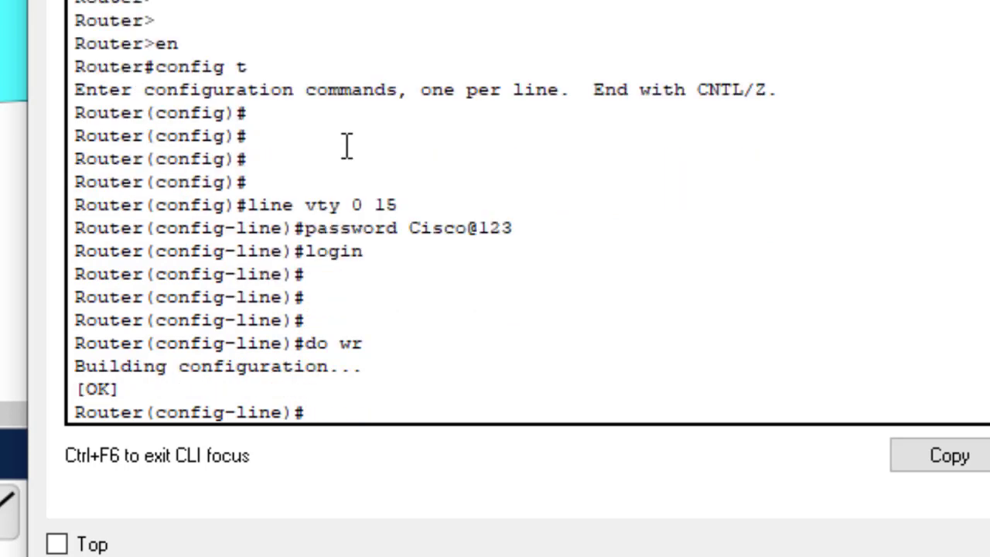
key(Return)
key(Return)
text(exit)
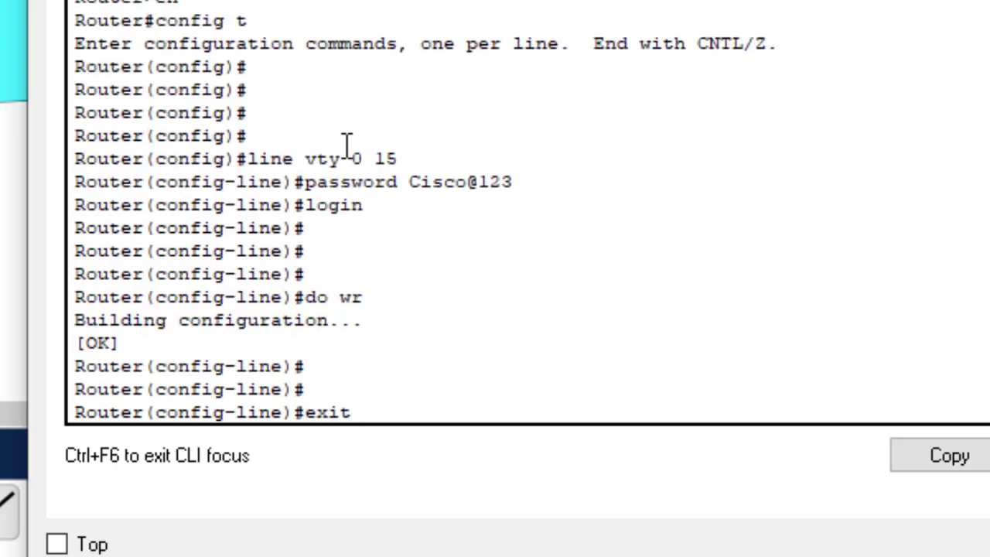
key(Return)
key(Return)
key(Return)
key(Return)
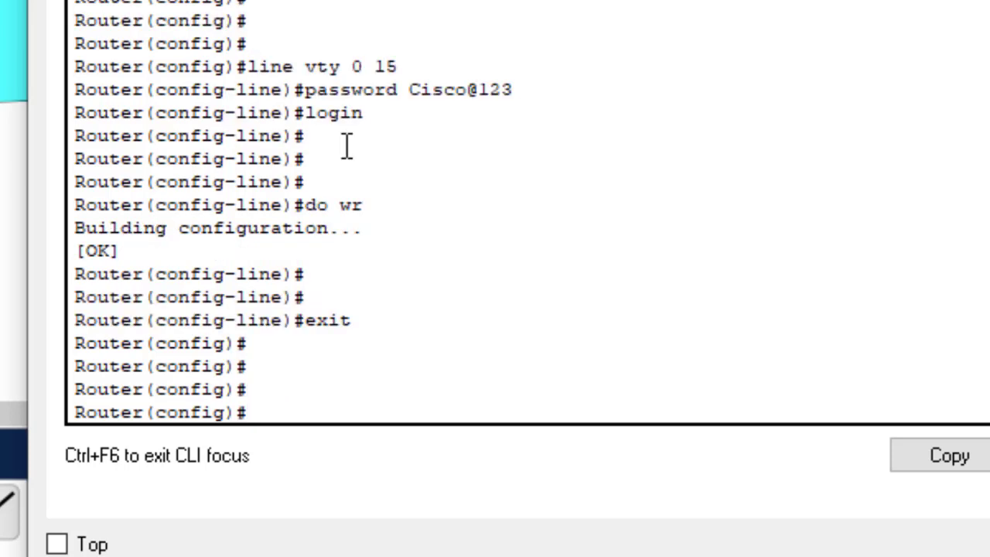
key(Return)
key(Return)
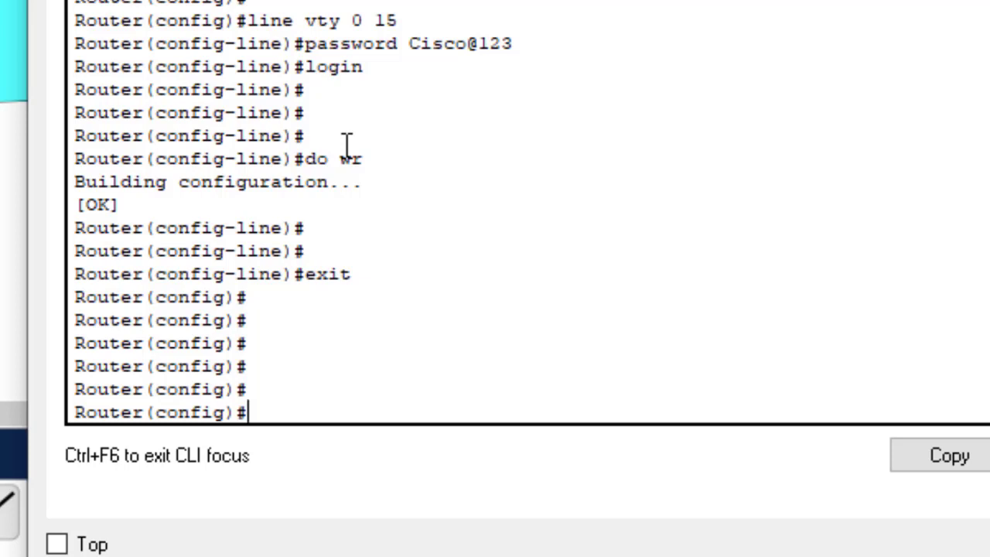
text(enable)
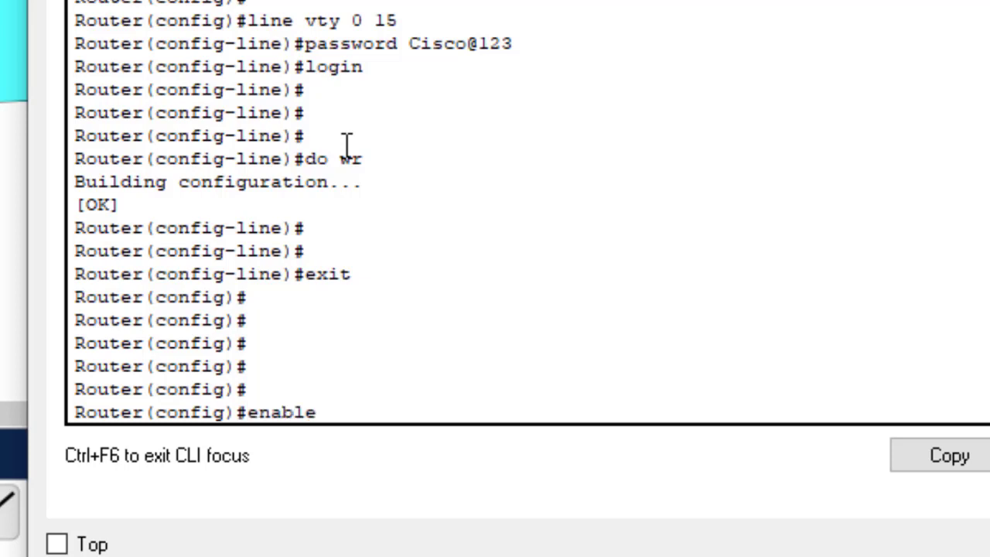
text( pass)
Set Router0's enable password and save the configuration again with do wr
key(Tab)
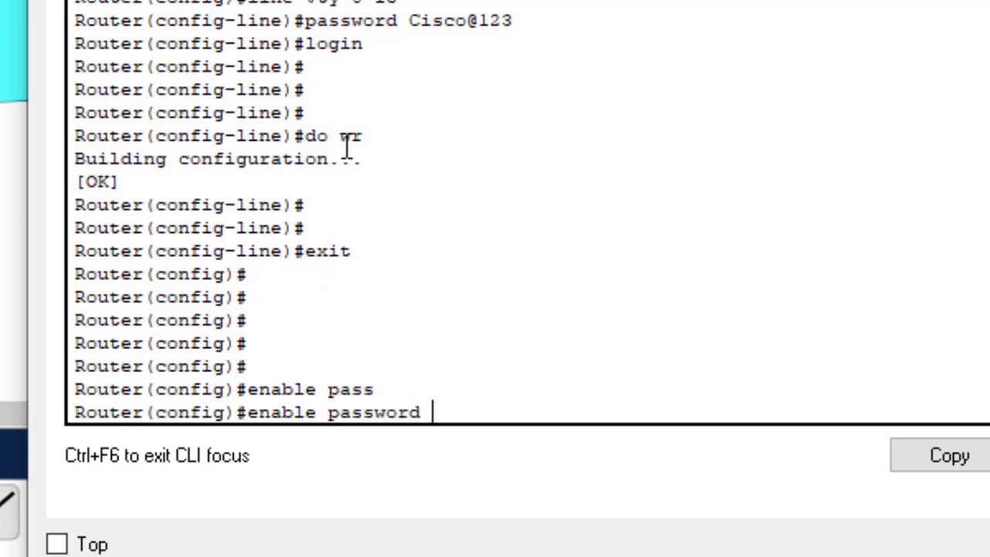
text(123)
key(Return)
text(do wr)
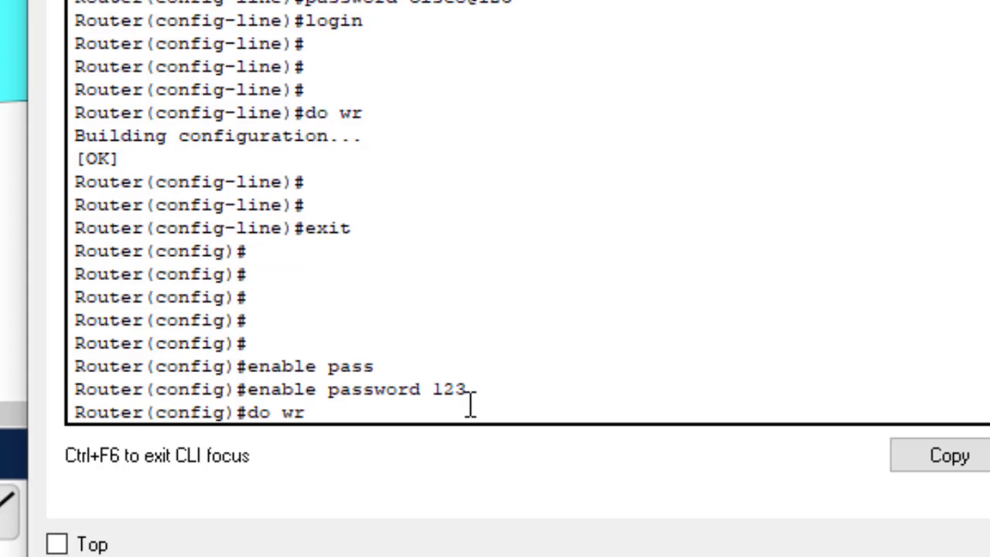
key(Return)
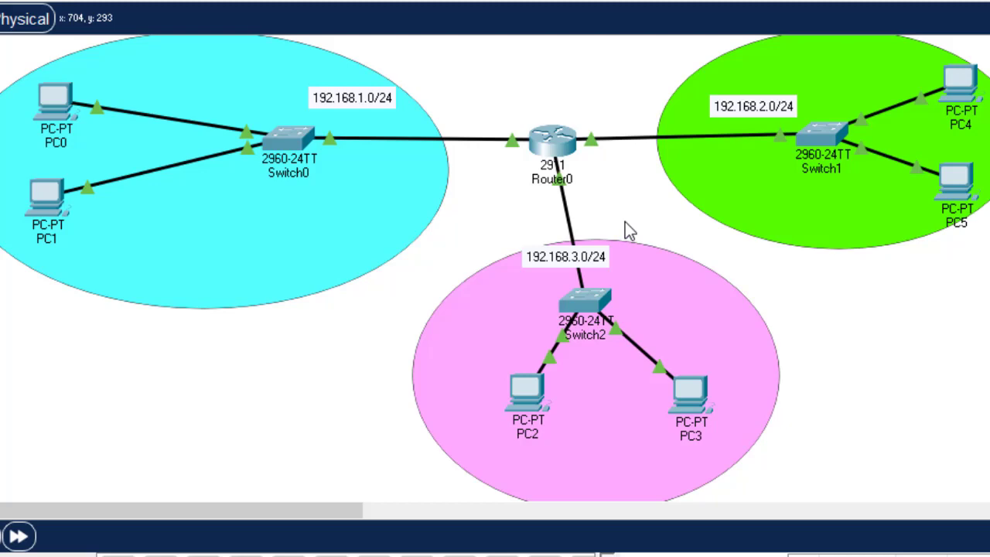
click(687, 398)
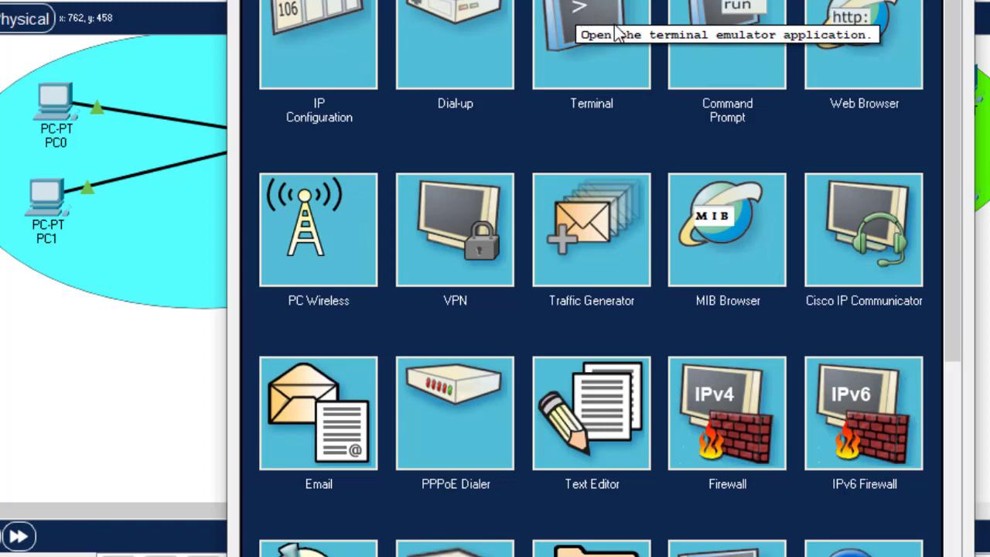
click(719, 36)
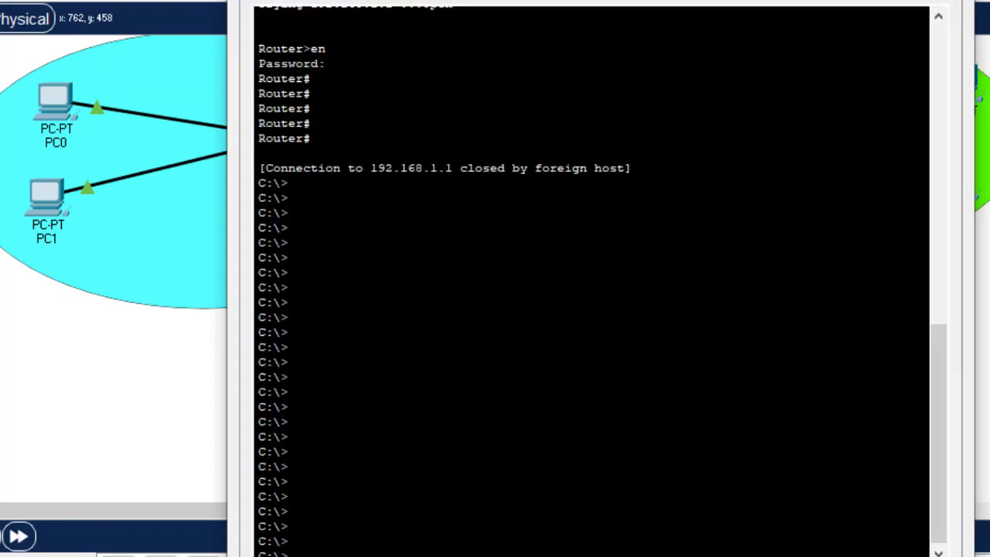
text(telne)
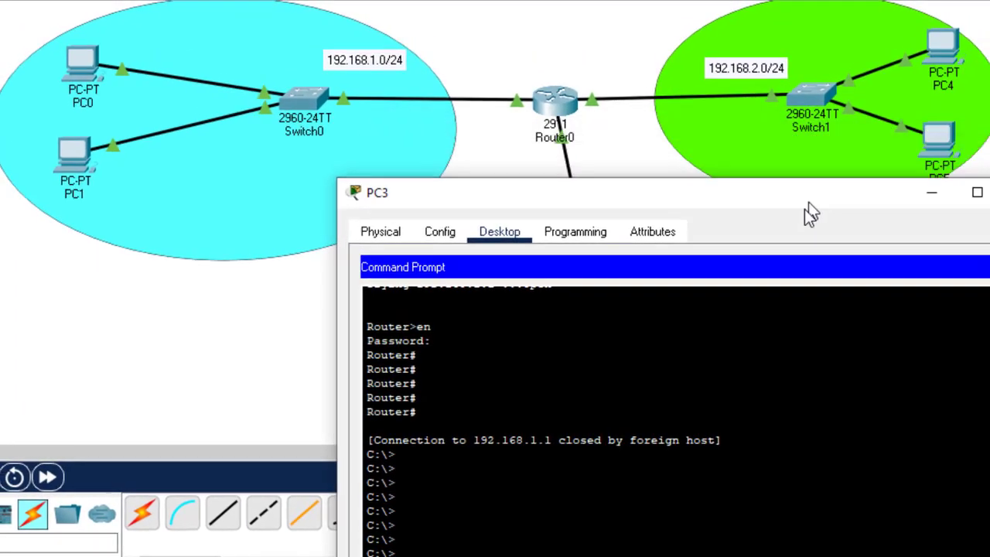
click(626, 139)
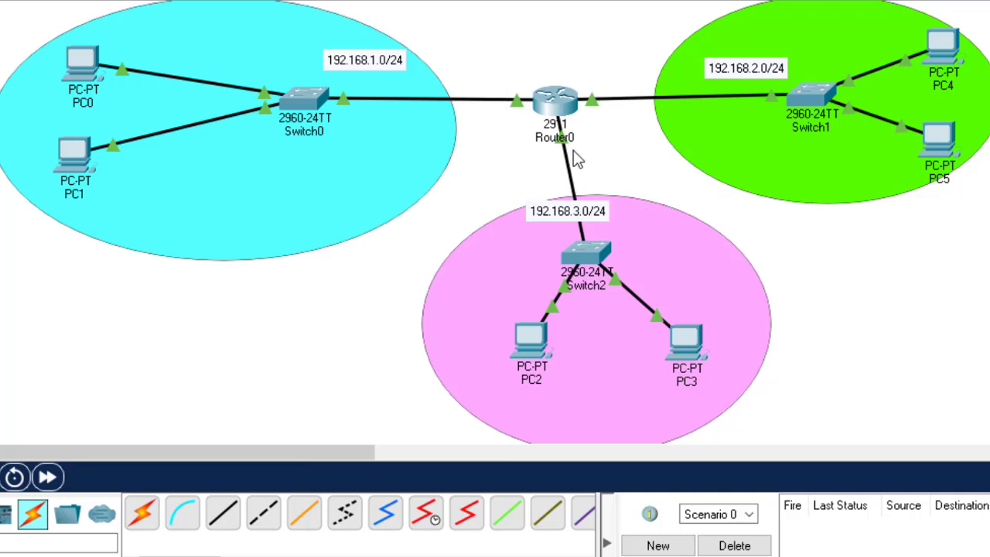
mouse_move(570, 151)
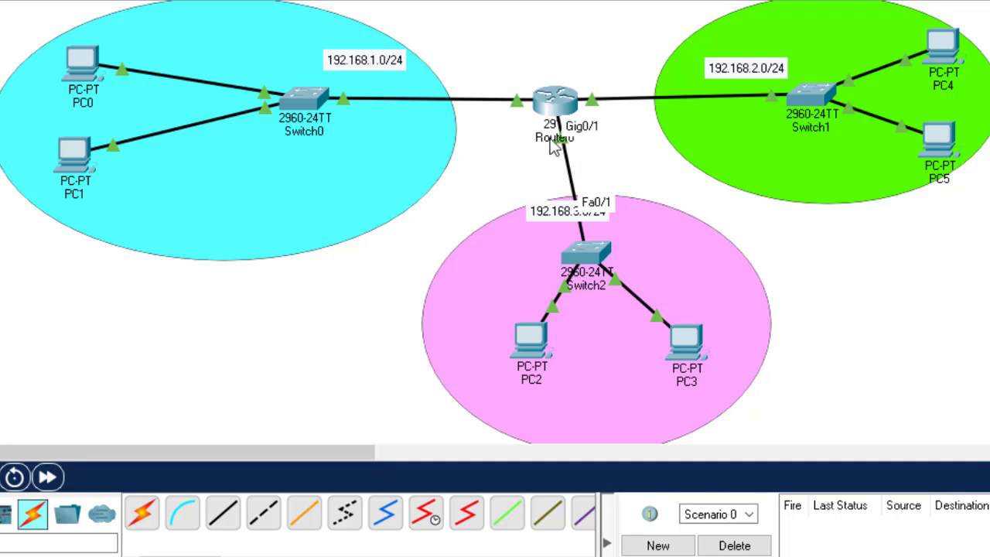
Run telnet 192.168.3.1 from PC3's command prompt
click(686, 340)
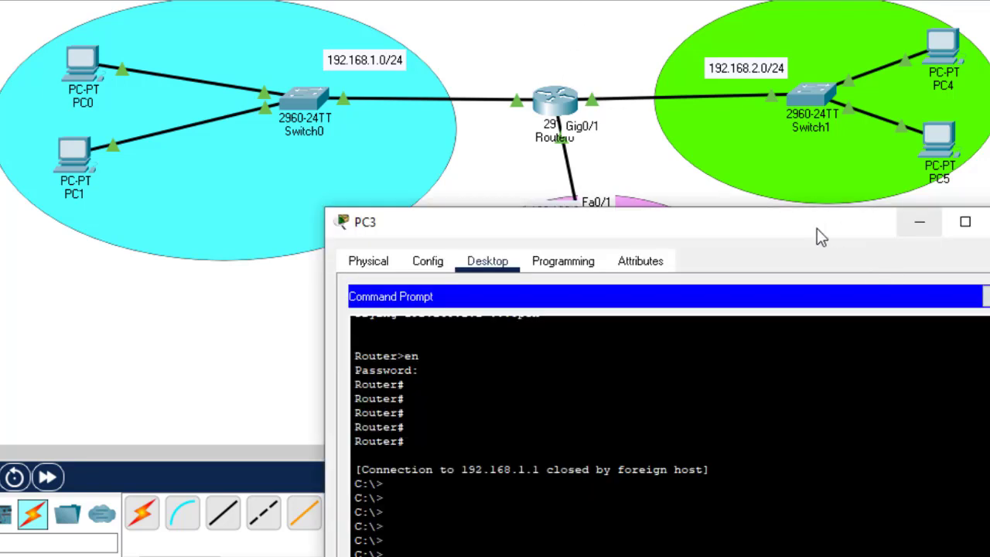
drag(801, 225, 839, 60)
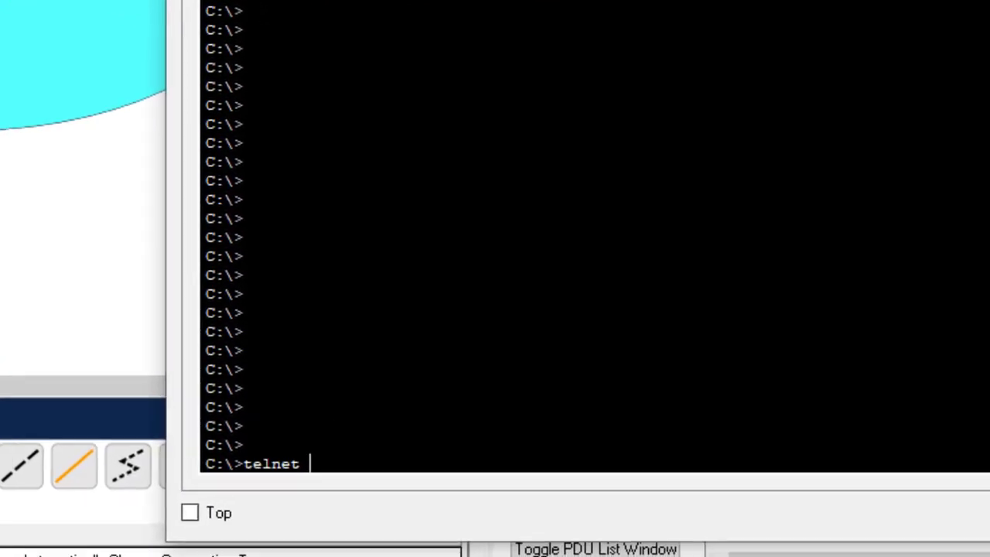
text(19)
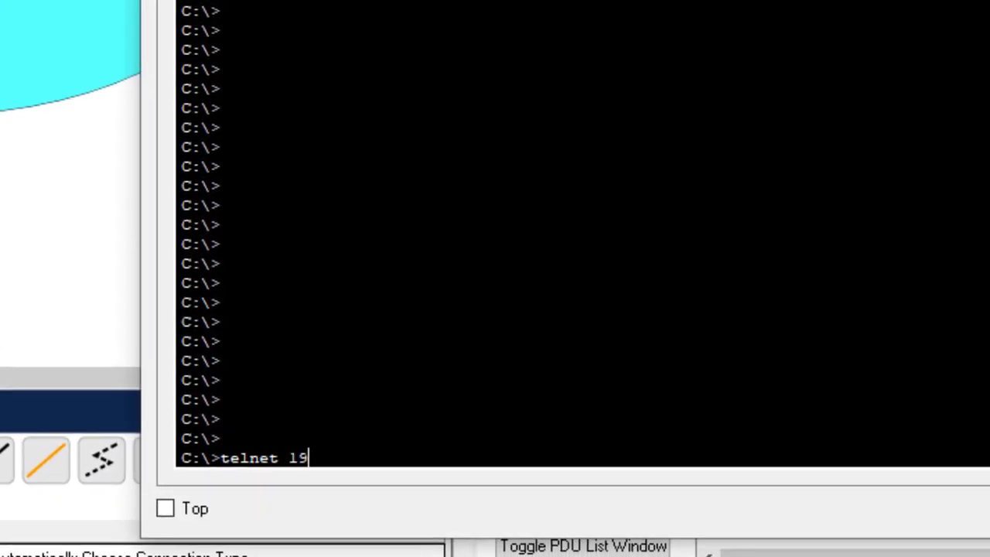
text(2.168.3.1)
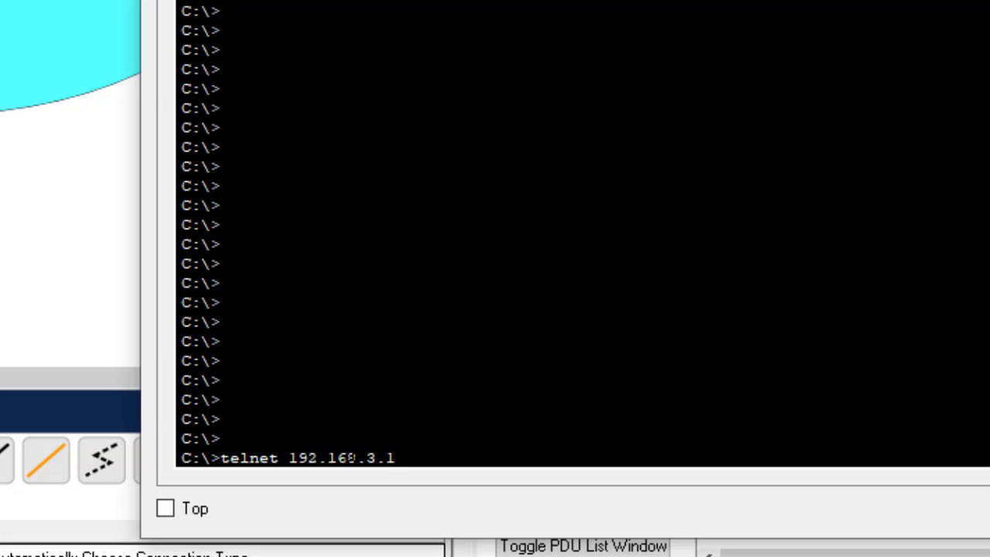
key(Return)
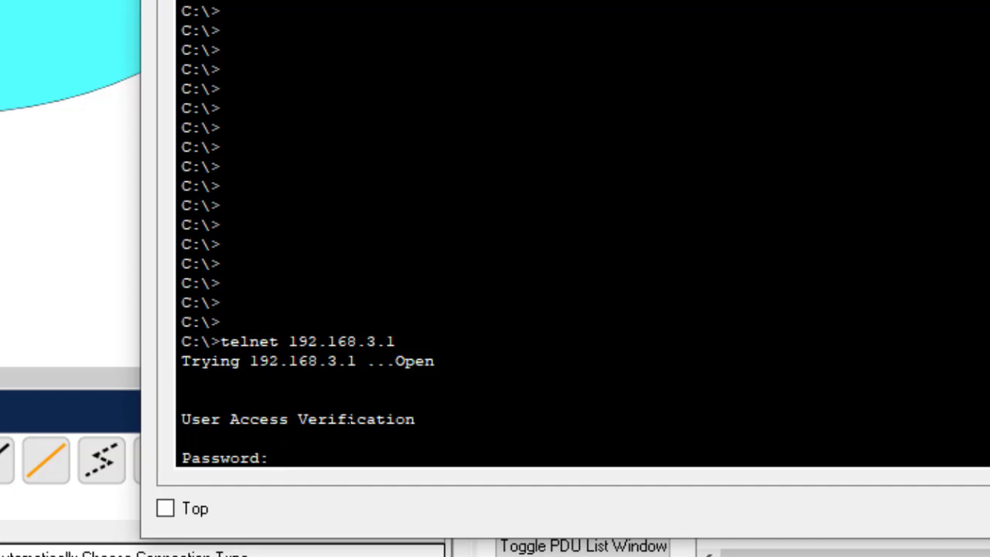
Highlight the target address and the User Access Verification message in the output
drag(241, 360, 350, 360)
click(396, 341)
drag(191, 419, 378, 418)
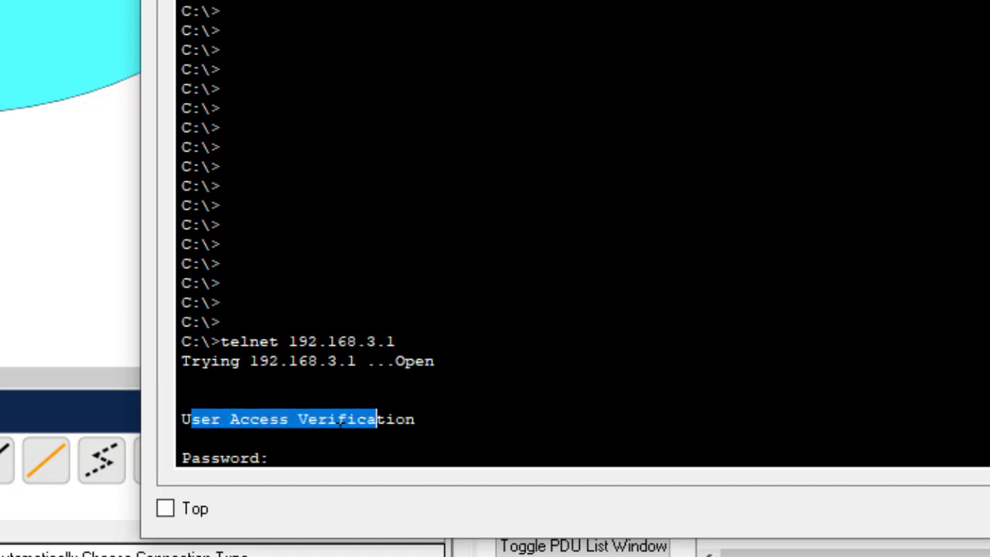
click(283, 462)
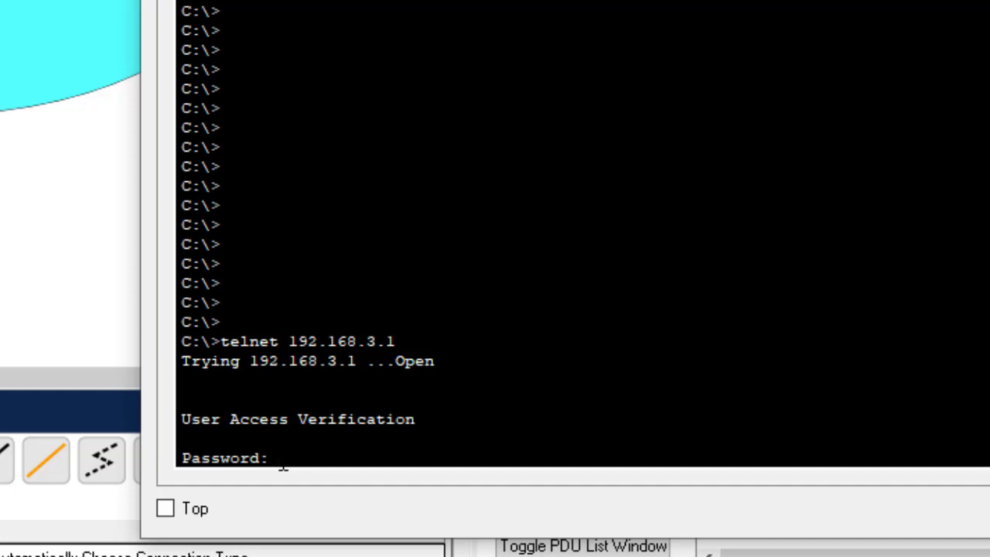
Log in with the telnet line password, then fail the en attempt with '% Bad secrets'
key(Return)
key(Return)
key(Return)
key(Return)
key(Return)
key(Return)
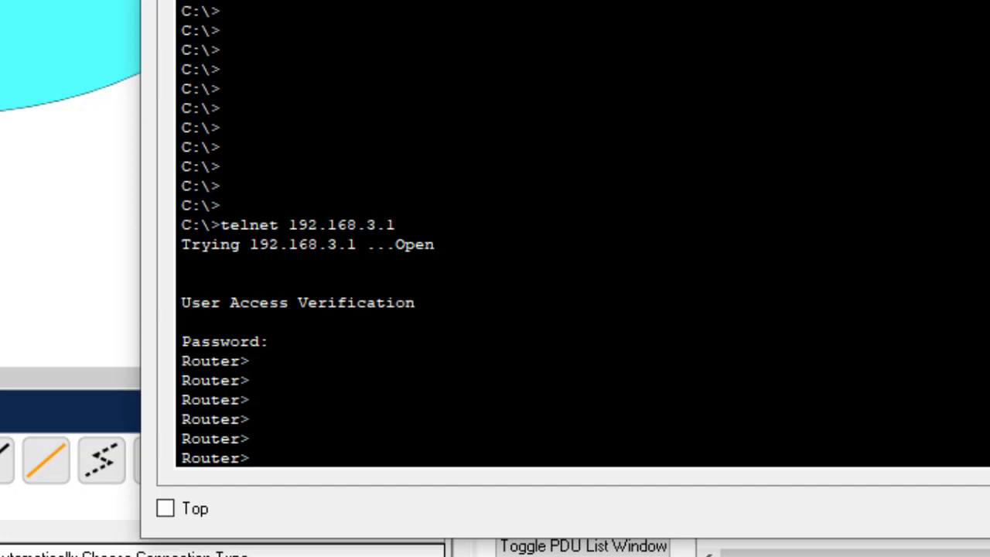
drag(183, 160, 223, 189)
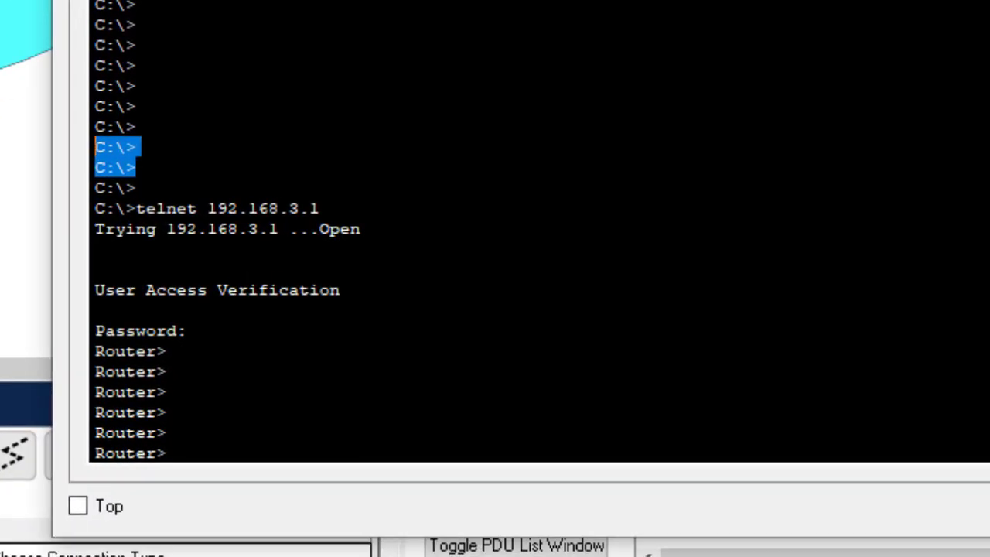
click(167, 454)
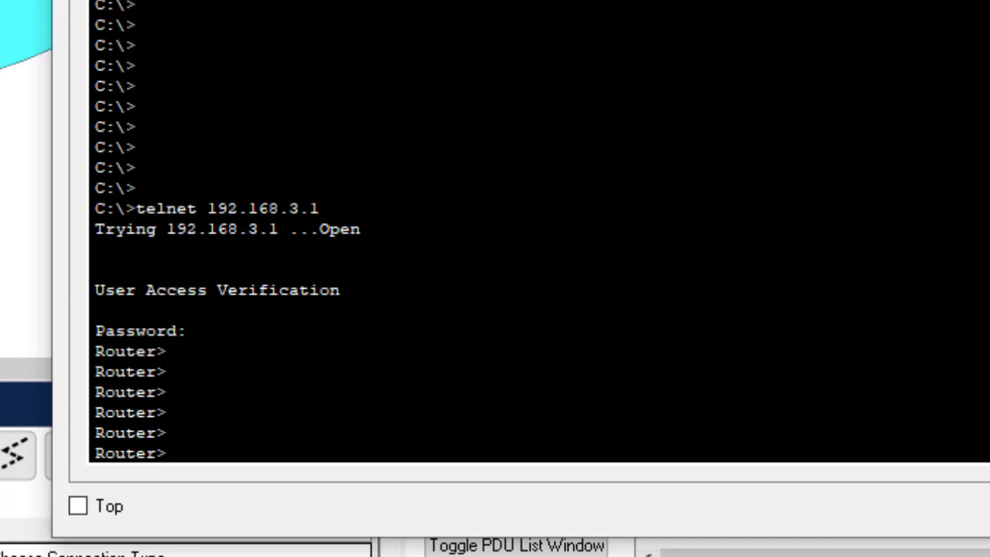
text(en)
key(Return)
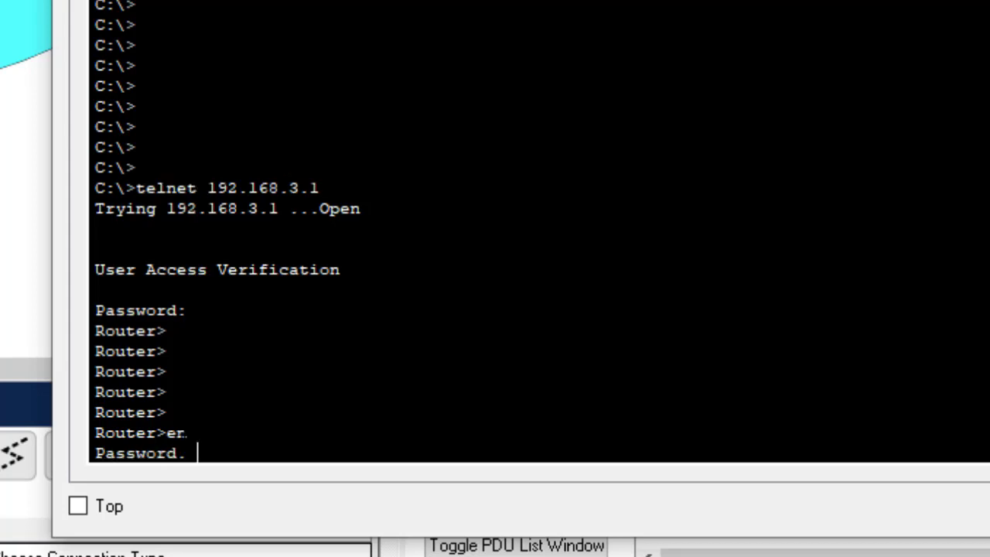
key(Return)
key(Return)
key(Return)
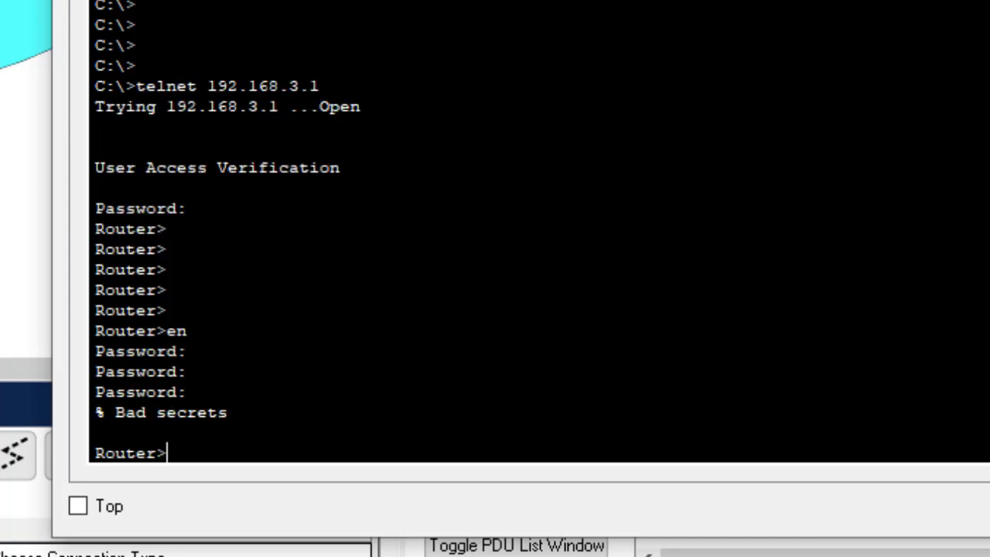
key(Return)
key(Return)
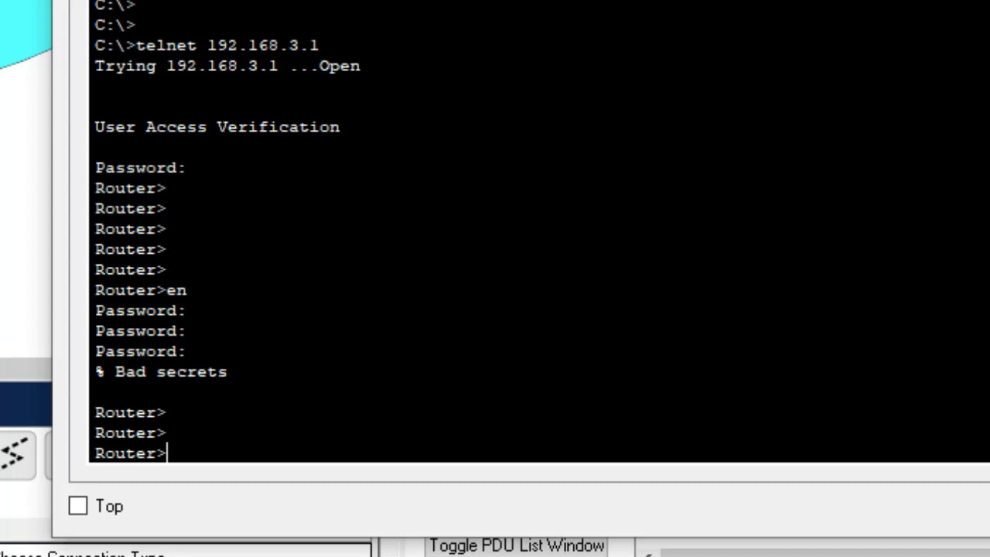
drag(167, 208, 85, 209)
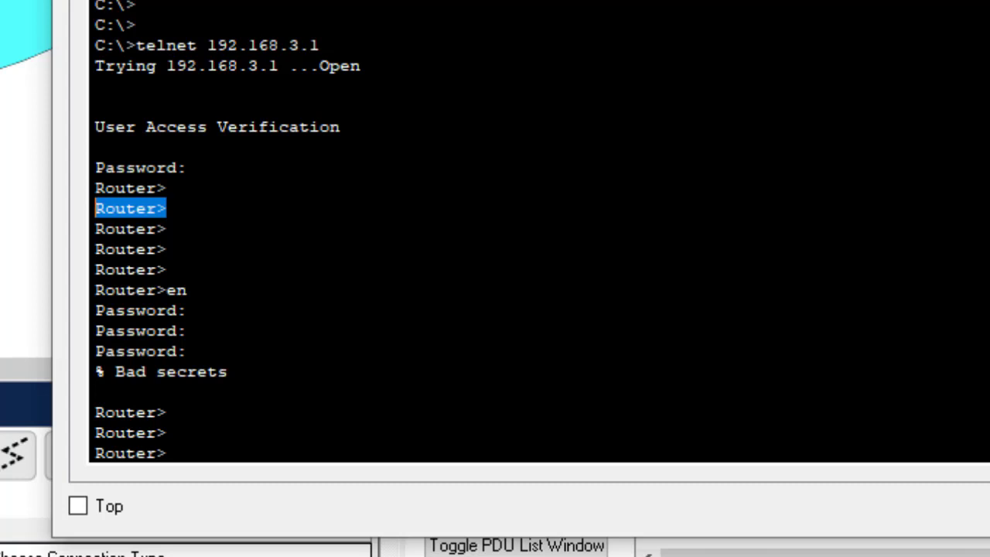
Run en and enter the enable password to reach the Router# prompt over telnet
text(en)
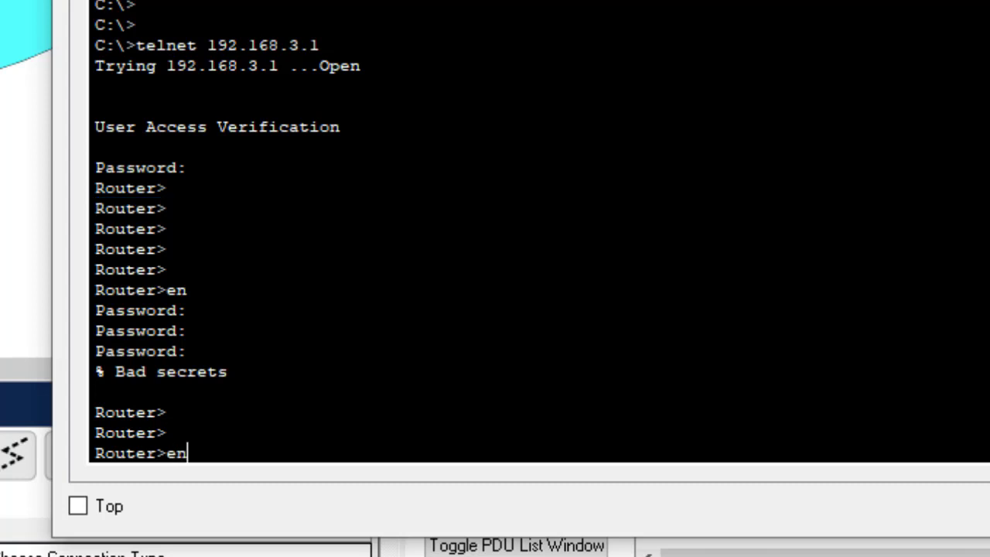
key(Return)
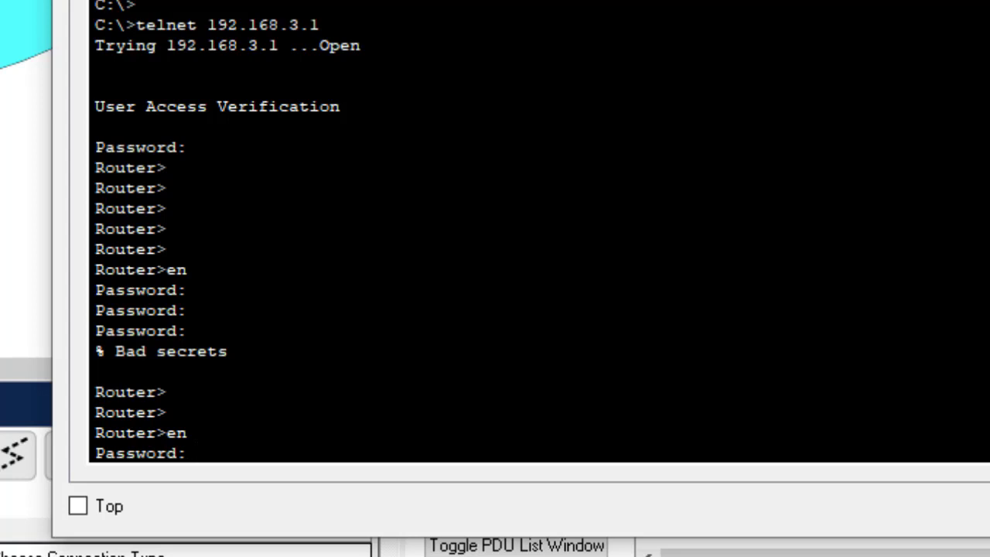
key(Return)
key(Return)
key(Return)
key(Return)
key(Return)
key(Return)
key(Return)
key(Return)
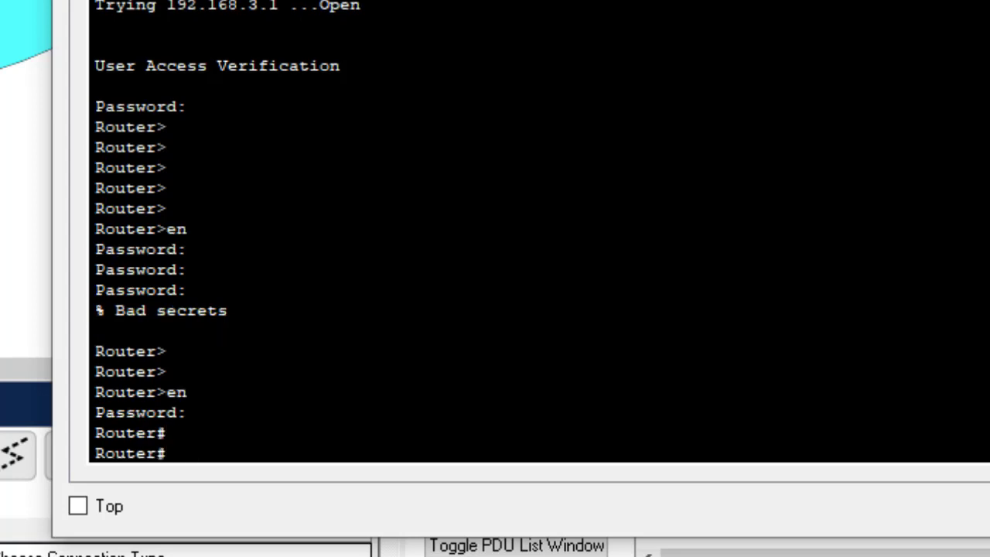
key(Return)
key(Return)
key(Return)
key(Return)
key(Return)
key(Return)
key(Return)
key(Return)
key(Return)
key(Return)
key(Return)
key(Return)
key(Return)
key(Return)
key(Return)
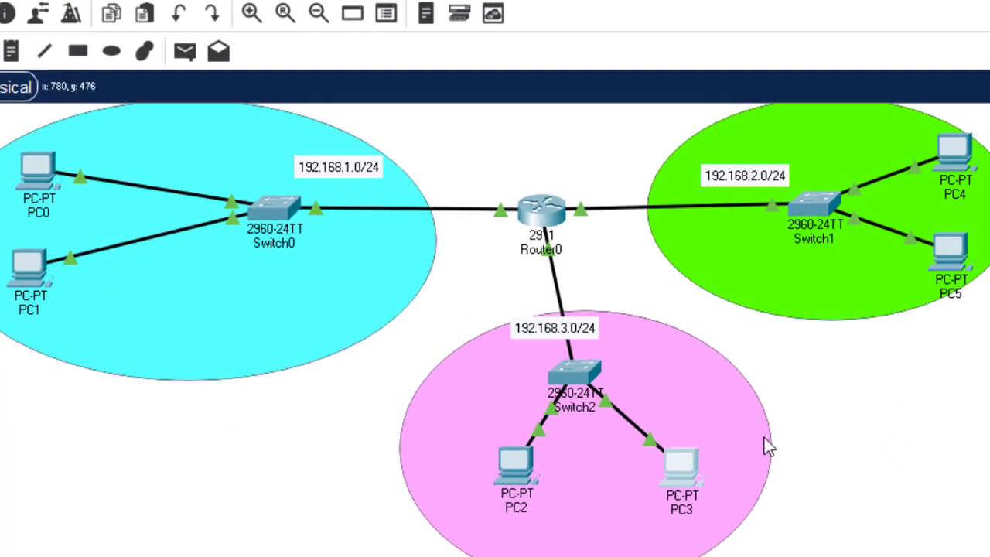
Open PC0's Desktop Command Prompt
click(755, 428)
click(846, 469)
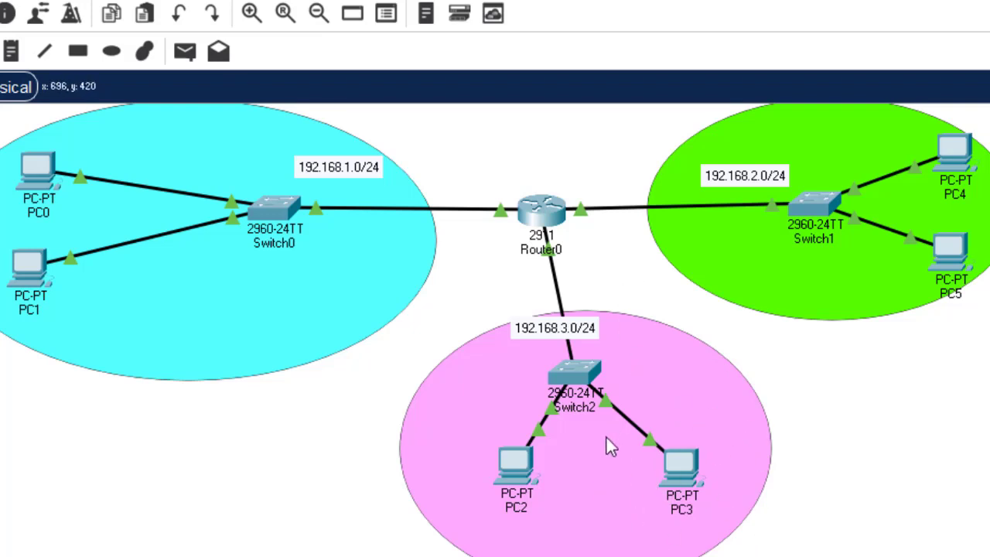
click(33, 163)
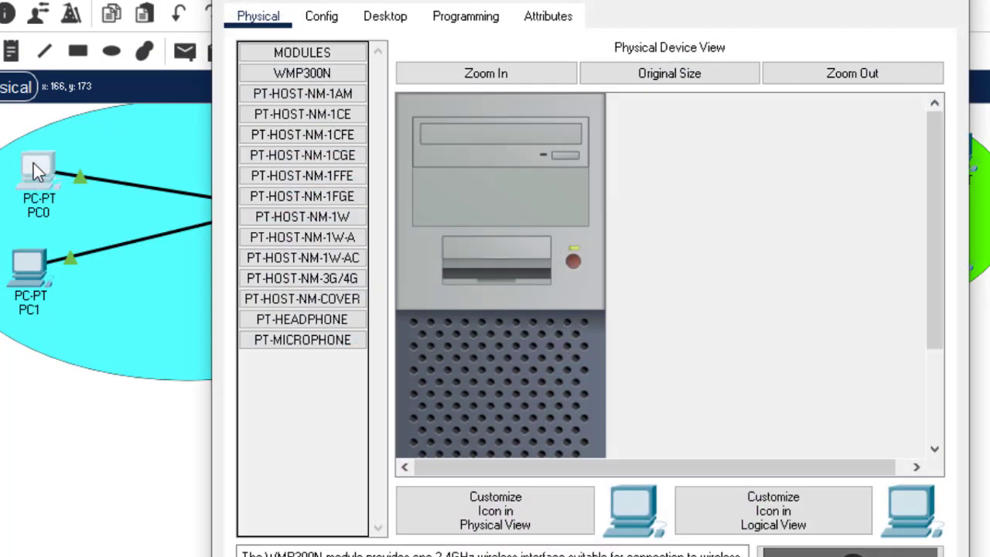
click(409, 17)
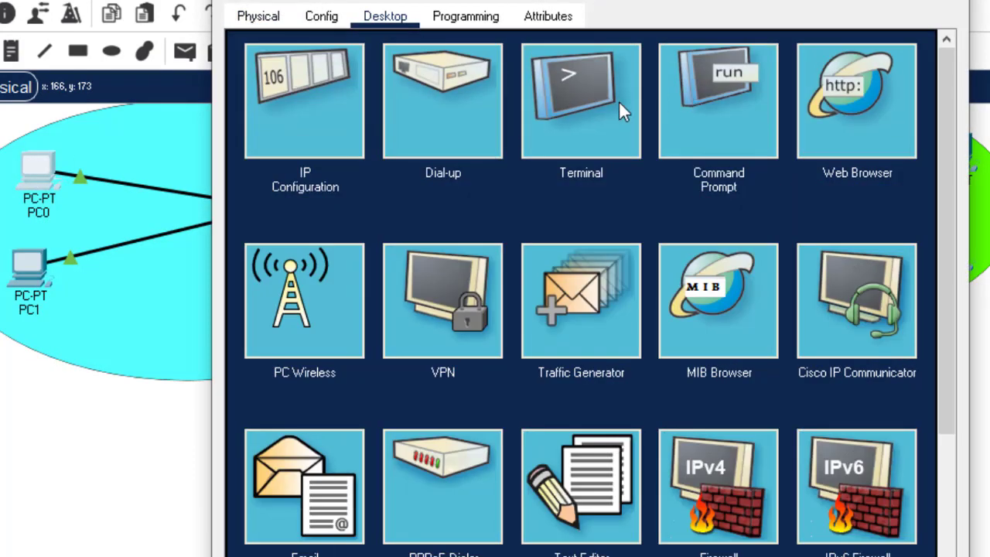
click(710, 104)
Run telnet 192.168.1.1 from PC0 to reach the router's password prompt
text(telnet)
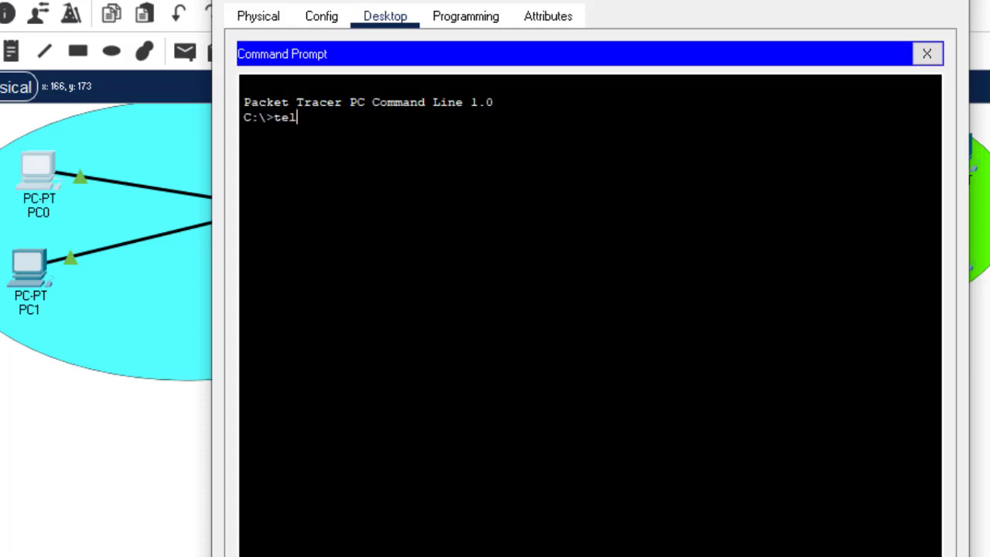
text( 192.1)
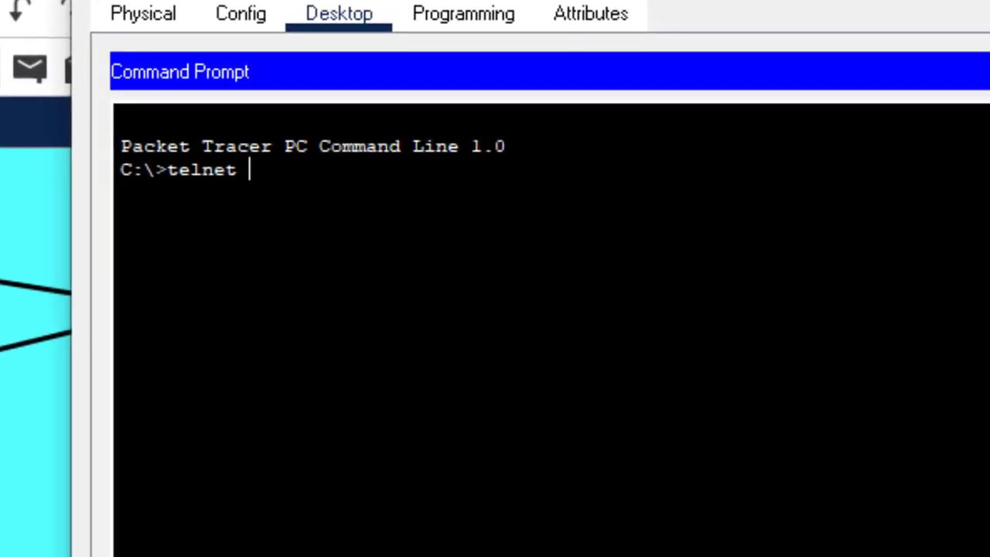
text(68.1.1)
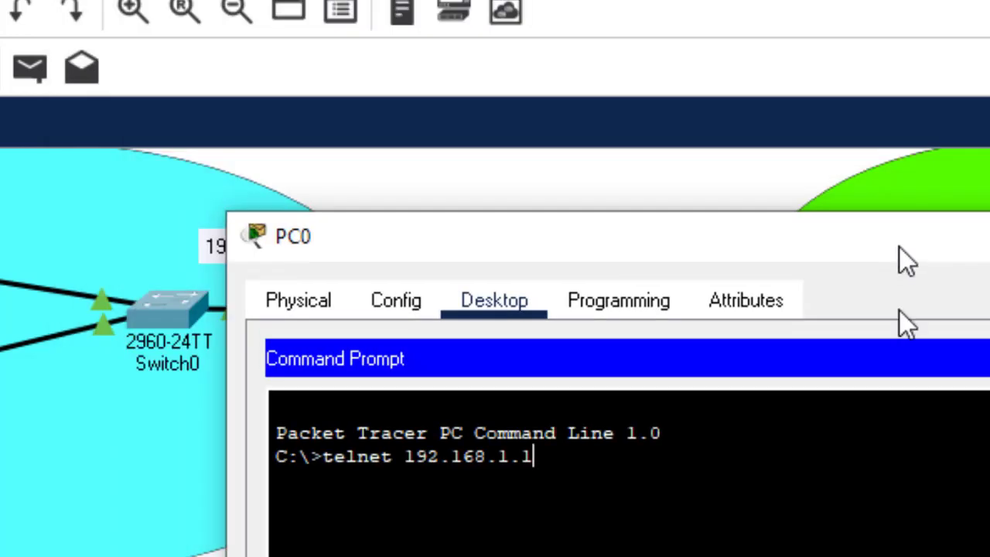
drag(899, 248, 882, 470)
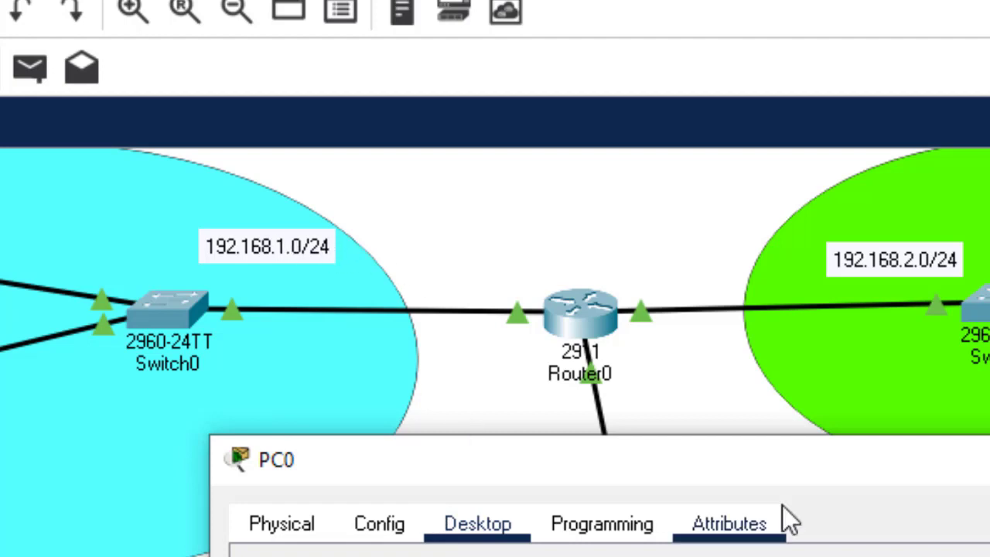
drag(780, 475, 989, 86)
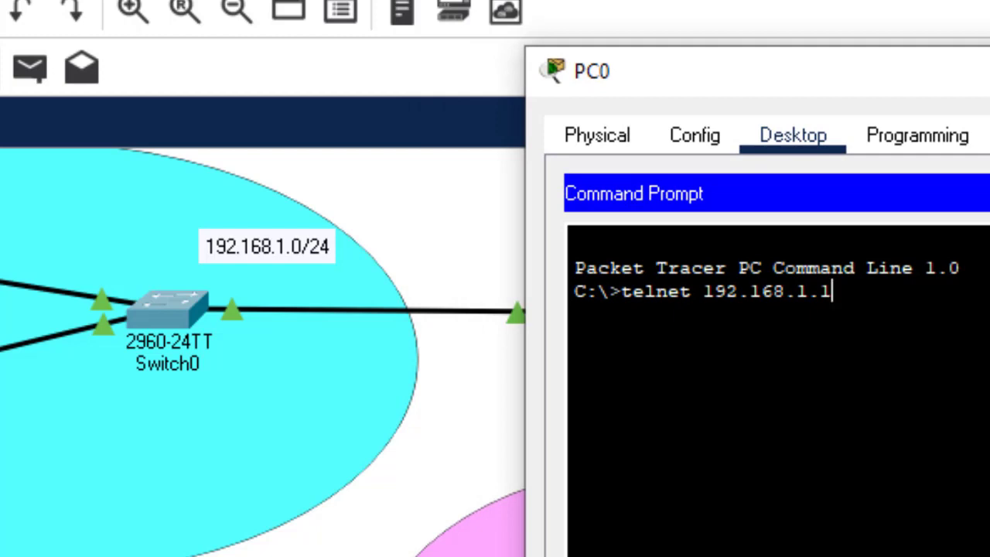
key(Return)
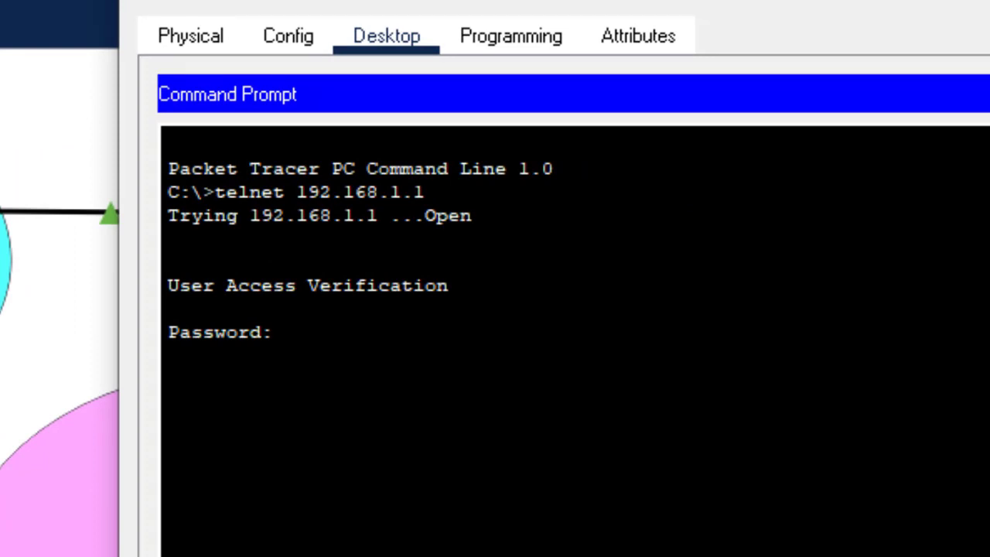
Log in from PC0 with the telnet password, then enter the enable password to reach Router#
key(Return)
key(Return)
key(Return)
key(Return)
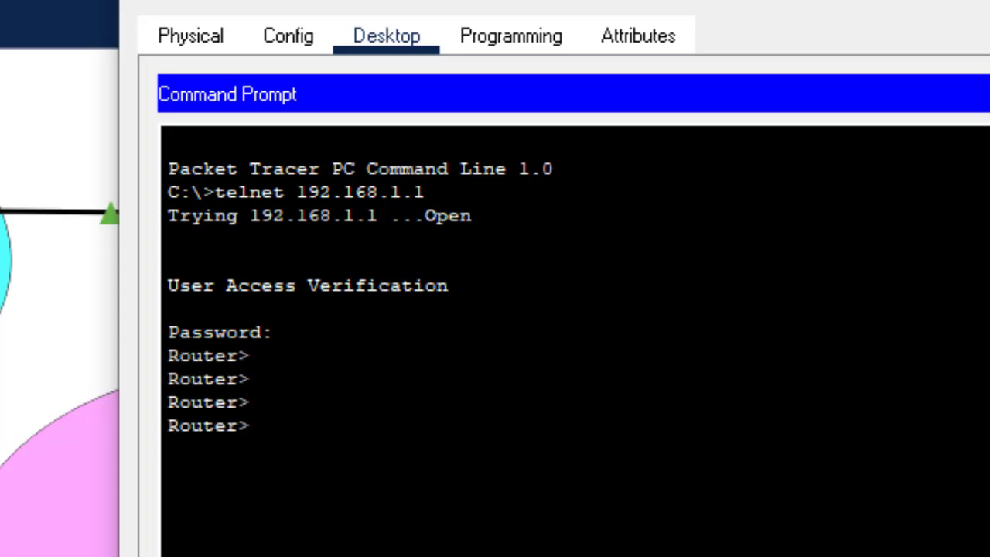
text(en)
key(Return)
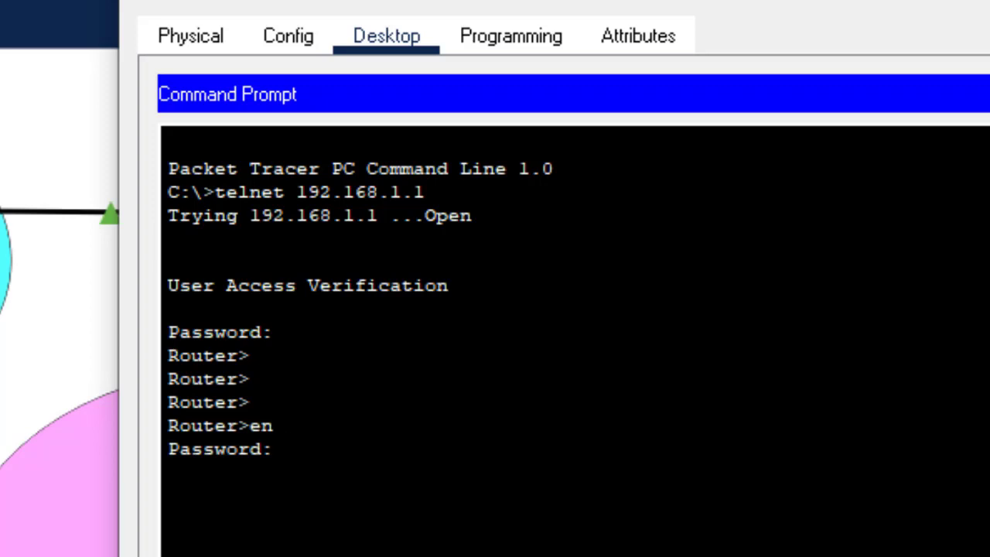
key(Return)
key(Return)
key(Return)
key(Return)
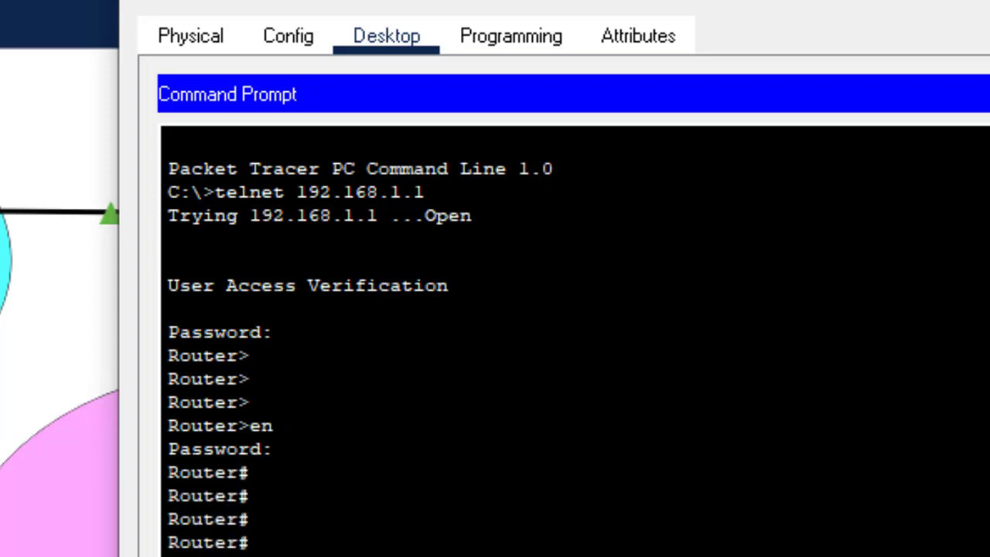
key(Return)
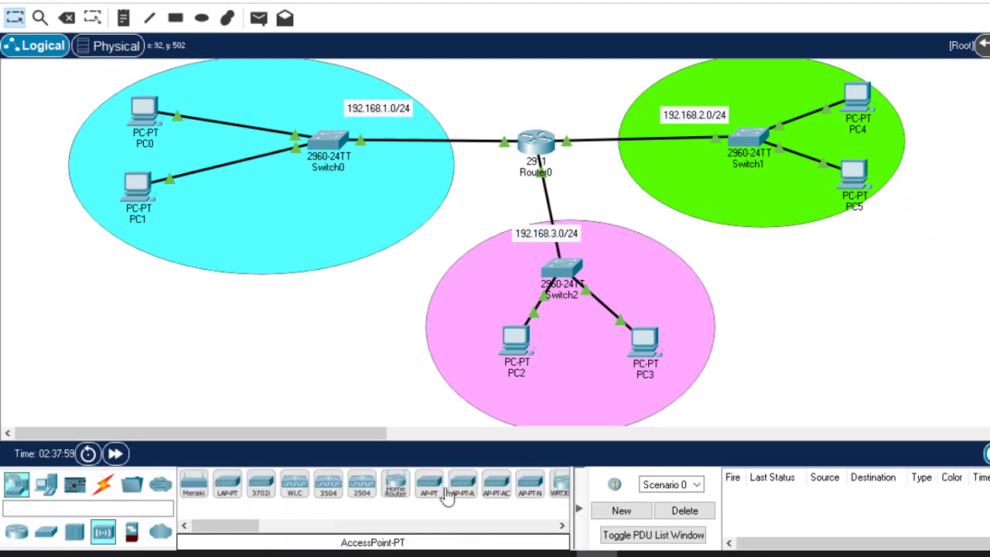
Place an AccessPoint-PT and link it to Switch1 with an automatic cable
drag(429, 481, 846, 287)
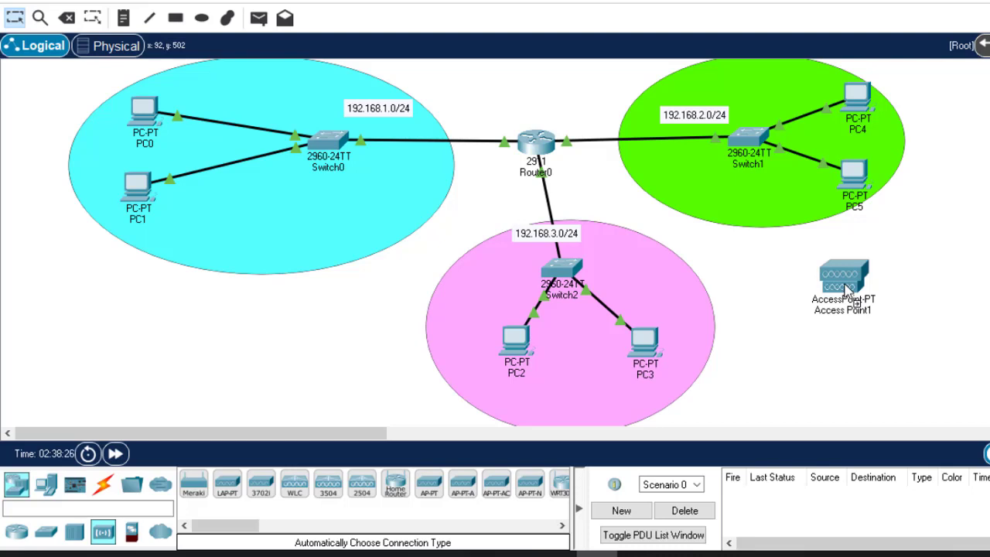
click(103, 484)
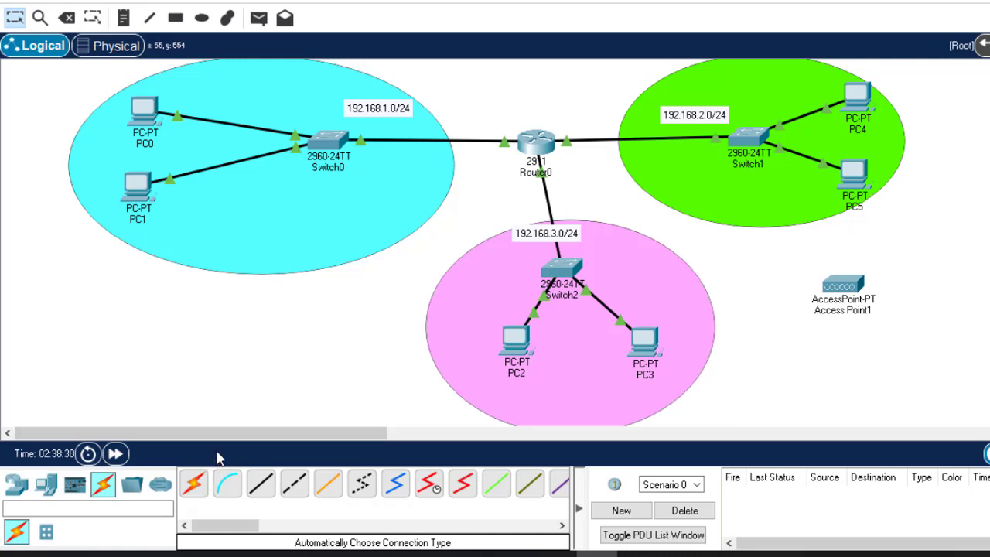
click(197, 484)
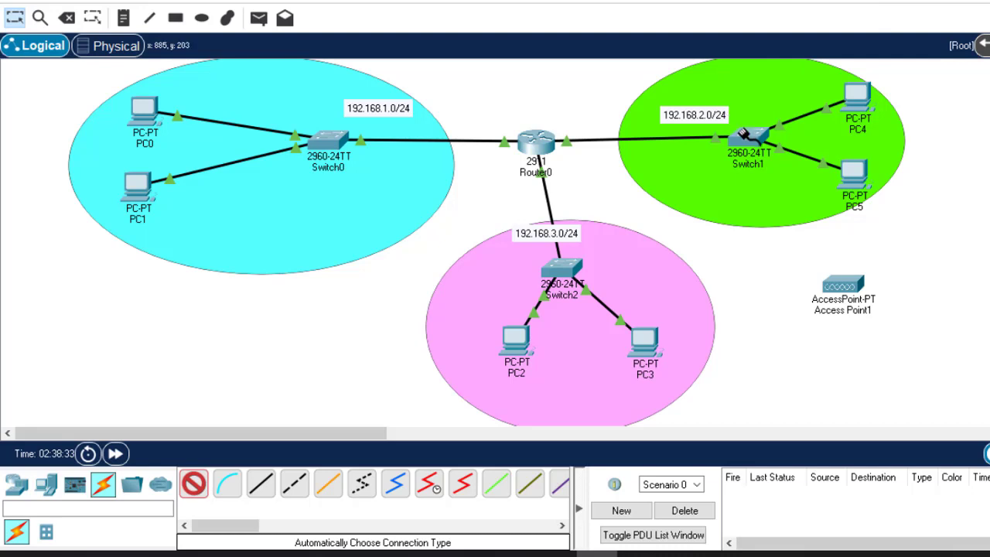
click(744, 138)
click(847, 286)
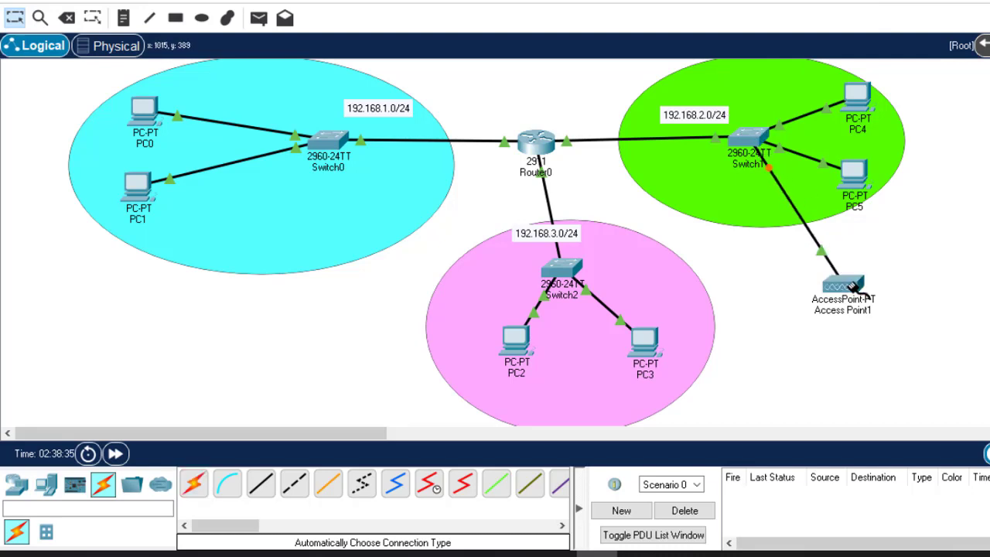
click(46, 484)
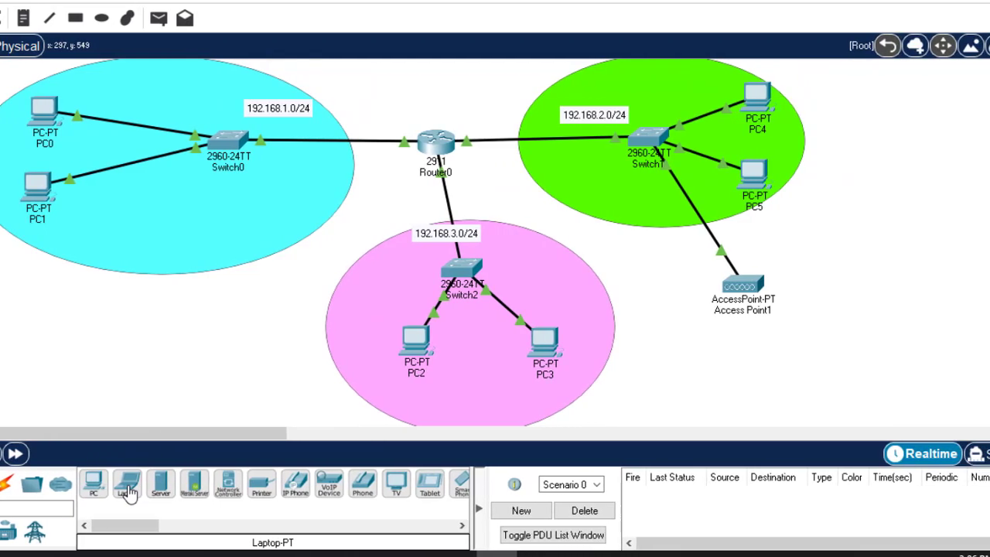
Place Laptop1, replace its Ethernet module with a WPC300N wireless card, and power it on
drag(142, 489, 919, 334)
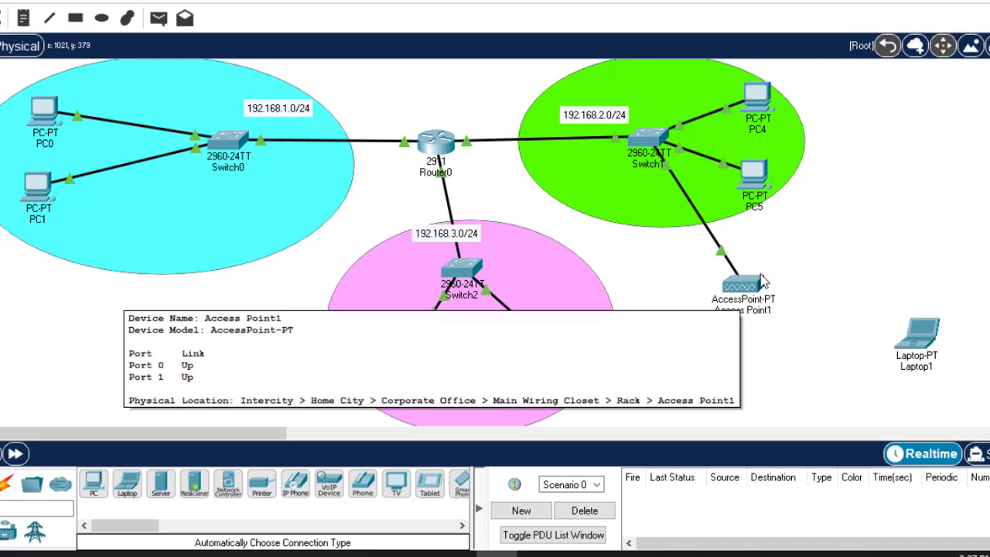
click(926, 337)
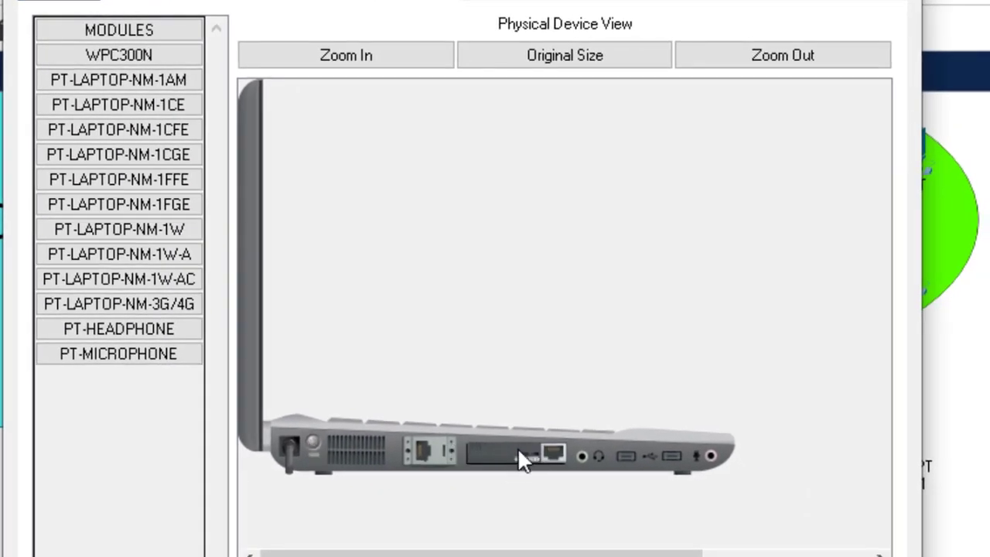
drag(519, 452, 106, 392)
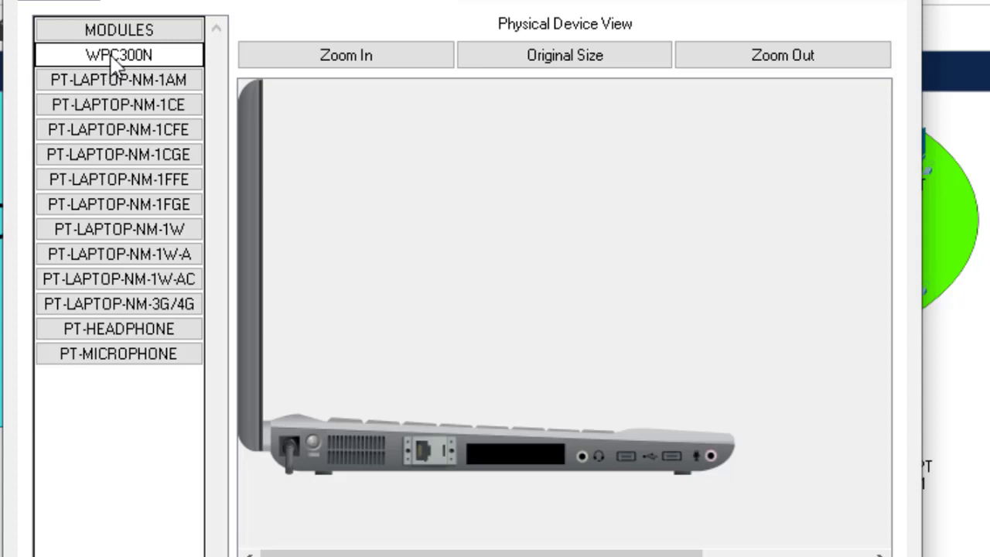
drag(111, 55, 515, 453)
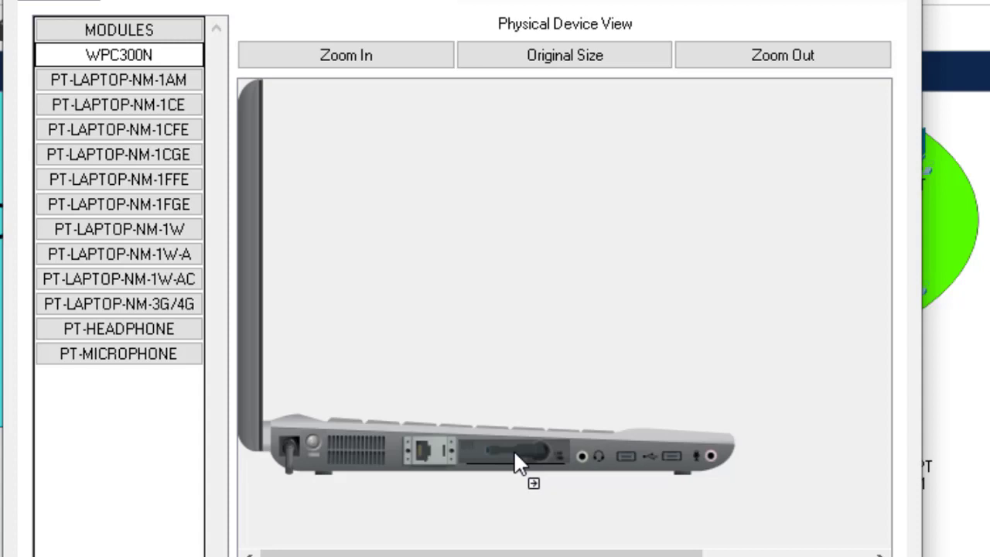
drag(514, 451, 514, 452)
click(314, 443)
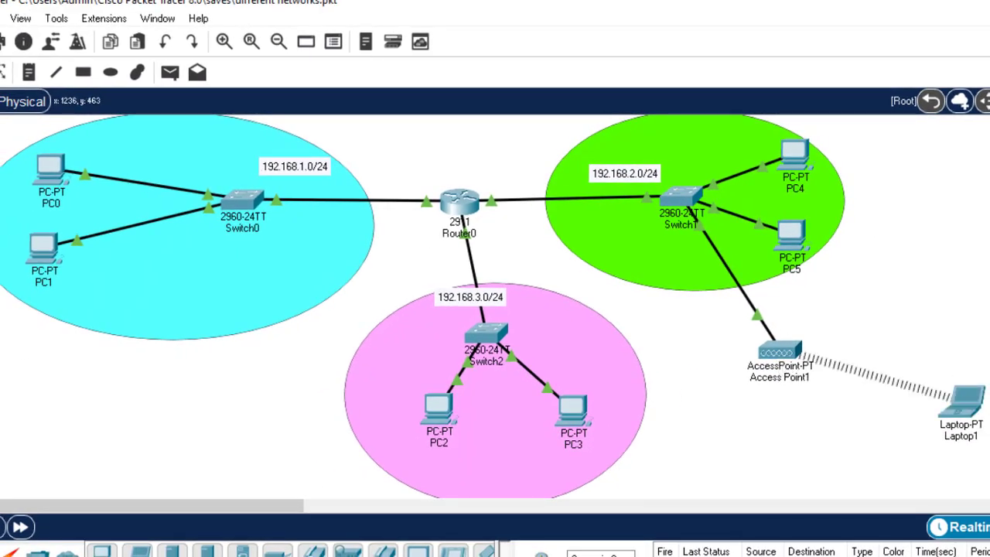
Check Access Point1's Port 0 and Port 1 configuration, then open Laptop1's device window
click(774, 354)
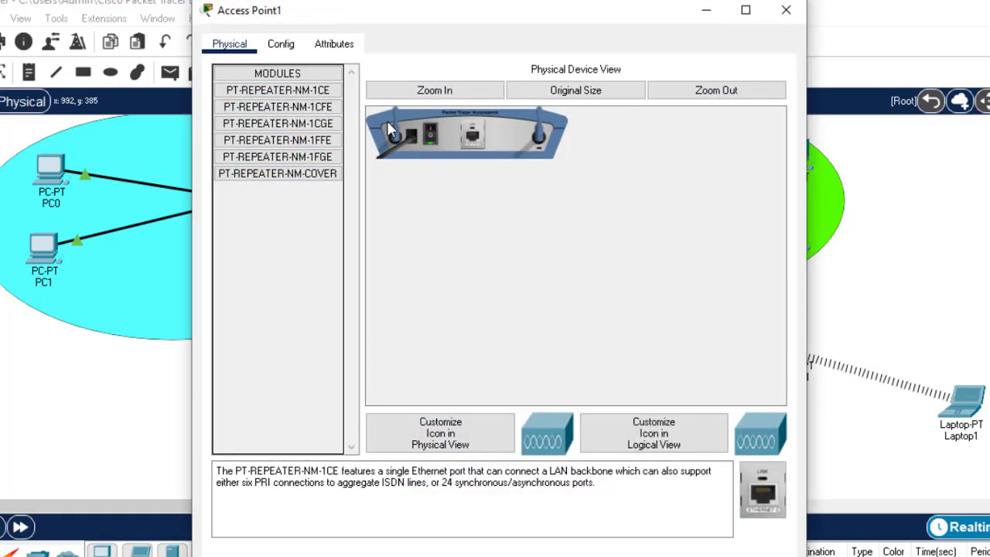
click(291, 51)
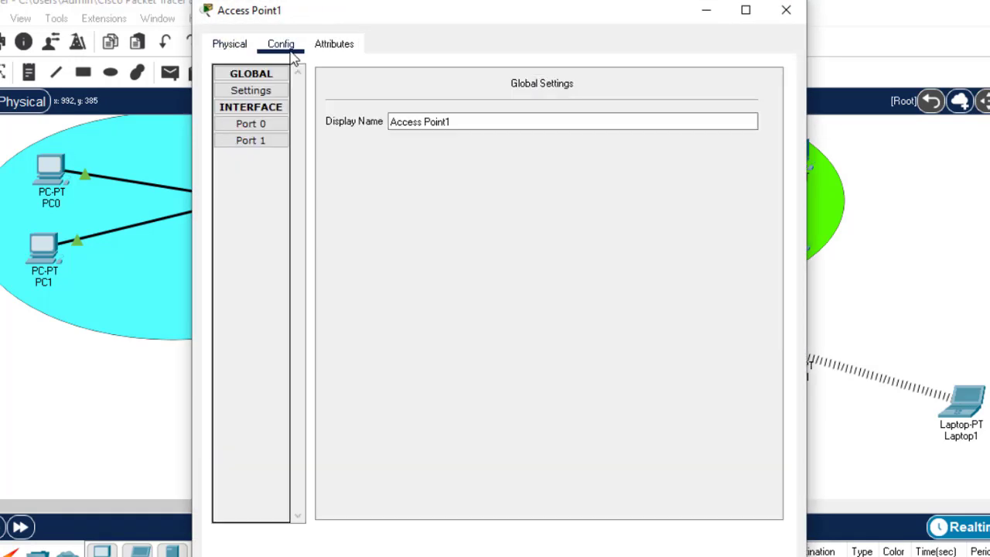
click(264, 126)
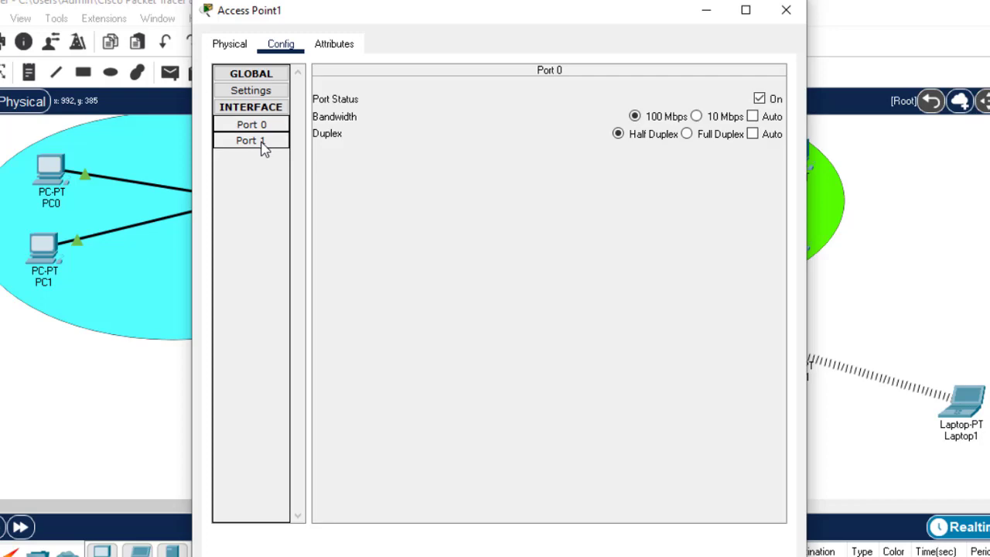
click(262, 144)
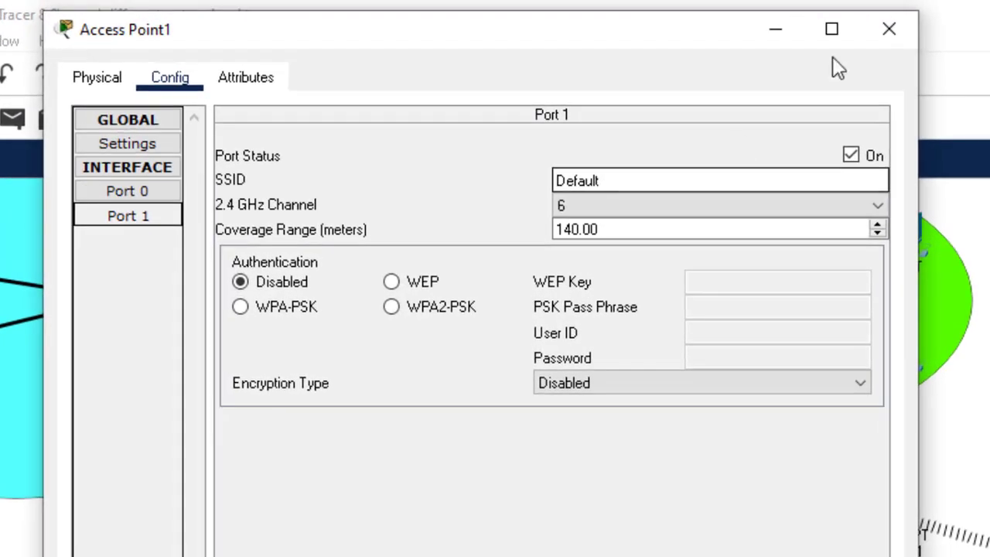
click(890, 25)
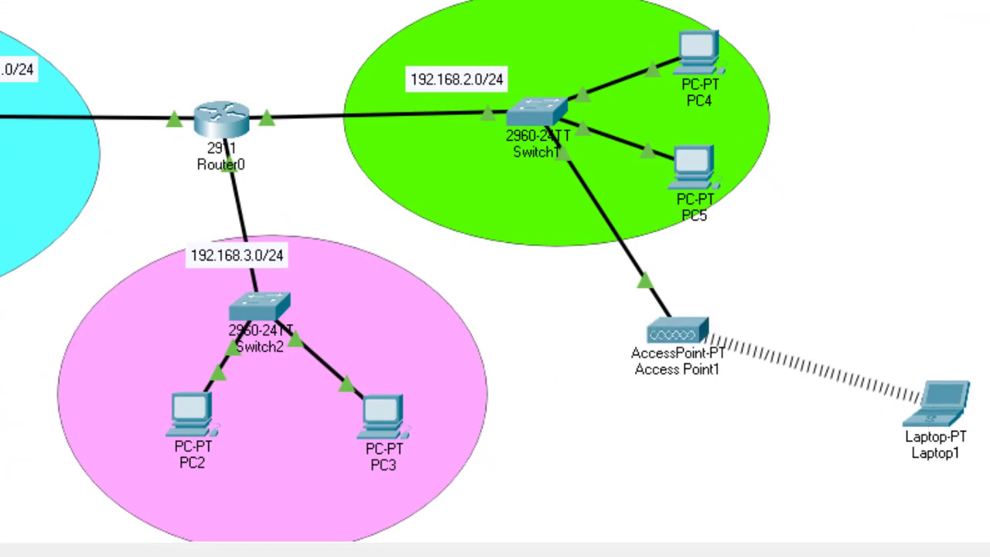
click(943, 400)
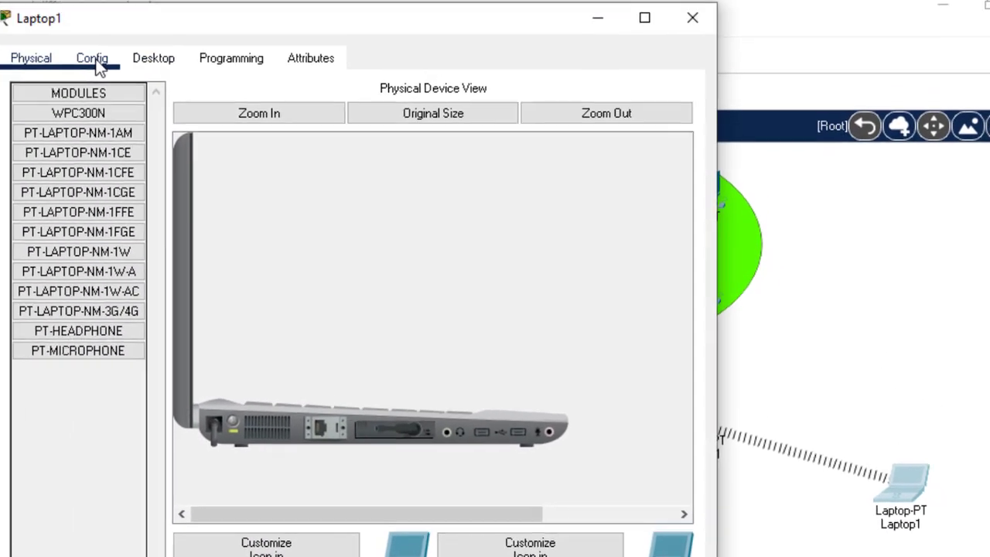
In Laptop1's IP Configuration, choose Static: IP 192.168.2.5, mask 255.255.255.0, gateway 192.168.2.1
click(96, 65)
click(158, 64)
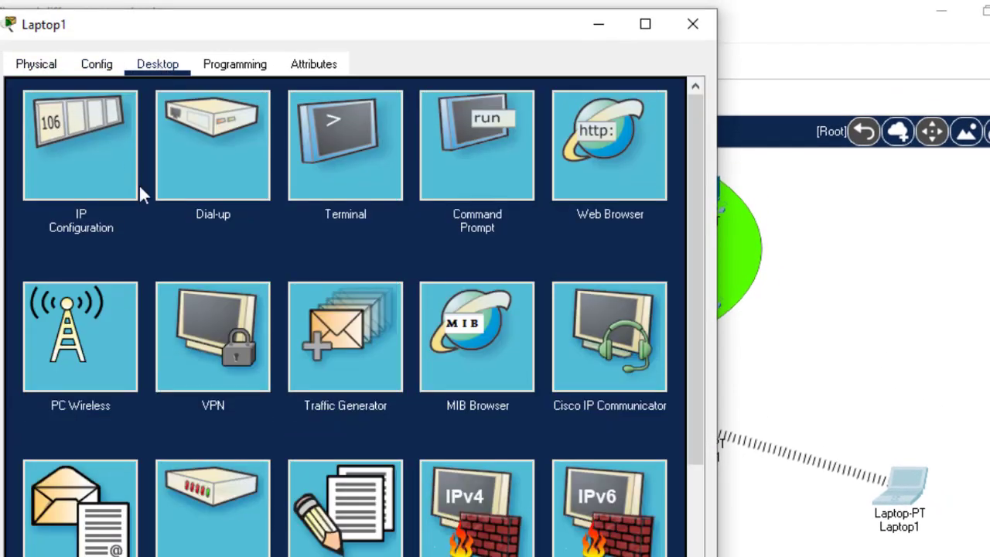
click(95, 164)
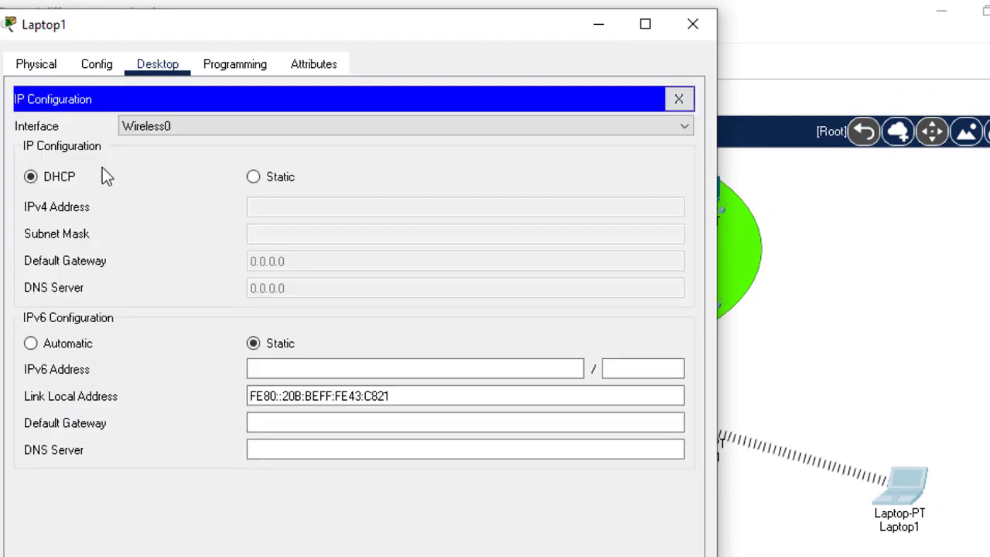
click(253, 177)
click(262, 205)
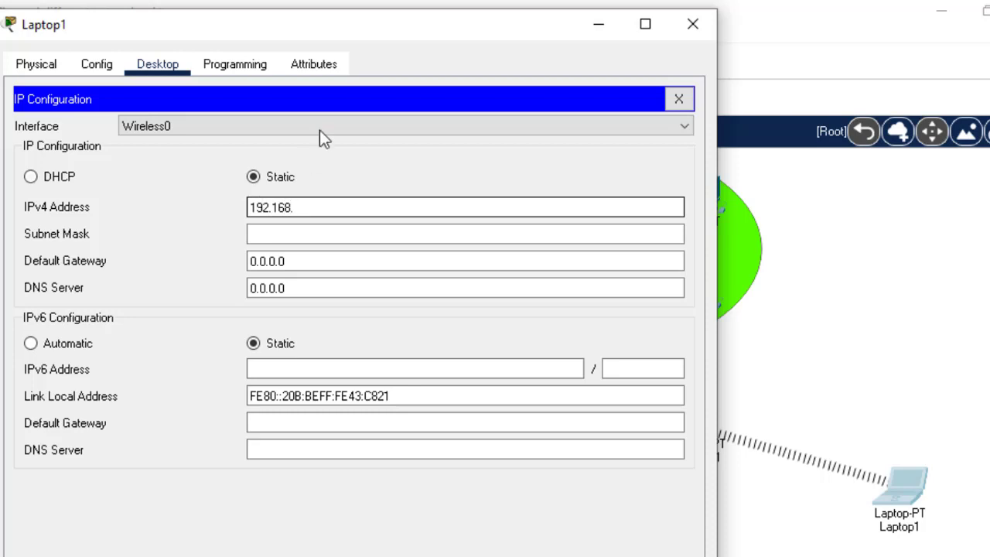
drag(411, 44, 444, 336)
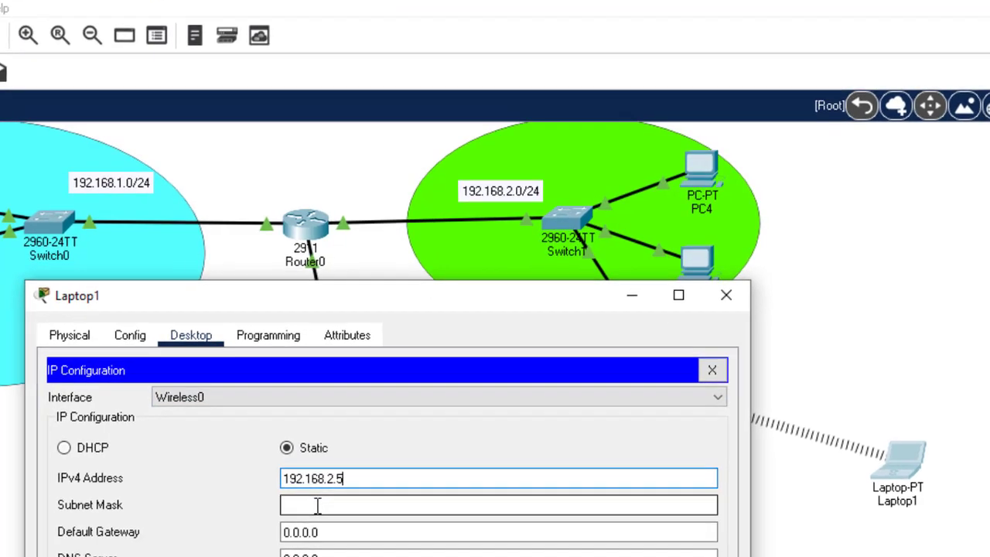
click(317, 531)
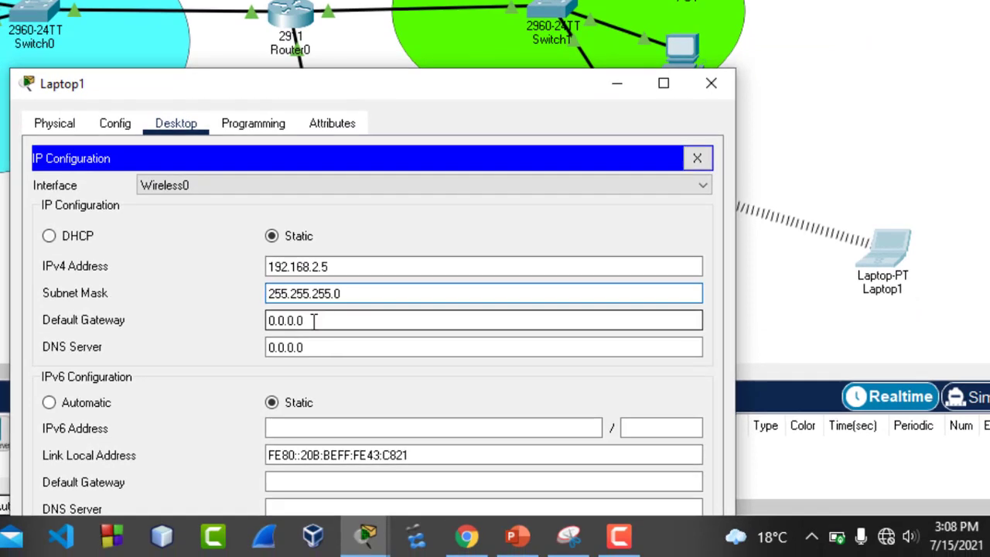
key(Tab)
text(1)
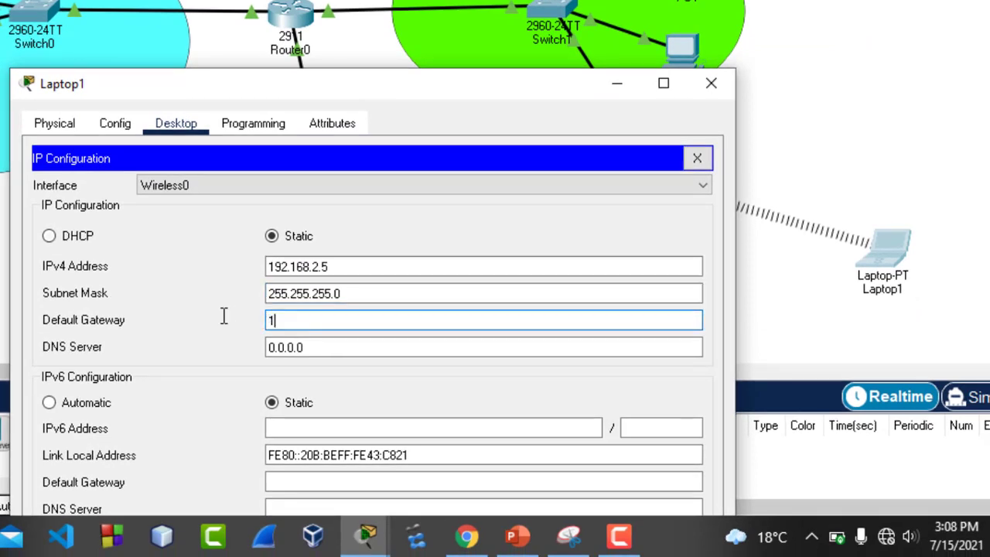
text(92.168.2.1)
click(708, 158)
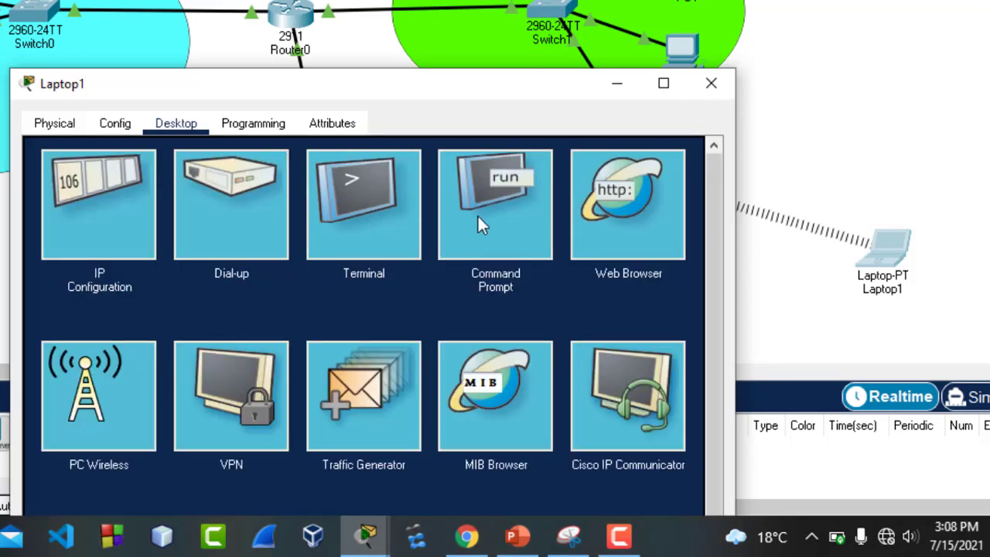
Ping the gateway 192.168.2.1 from Laptop1's command prompt
click(475, 217)
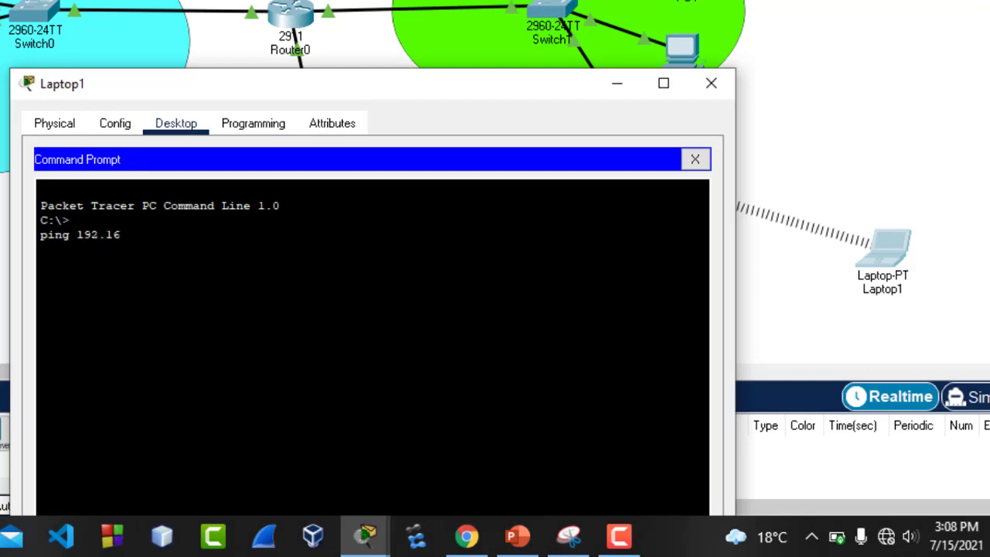
text(ping 192.168.2.1)
key(Return)
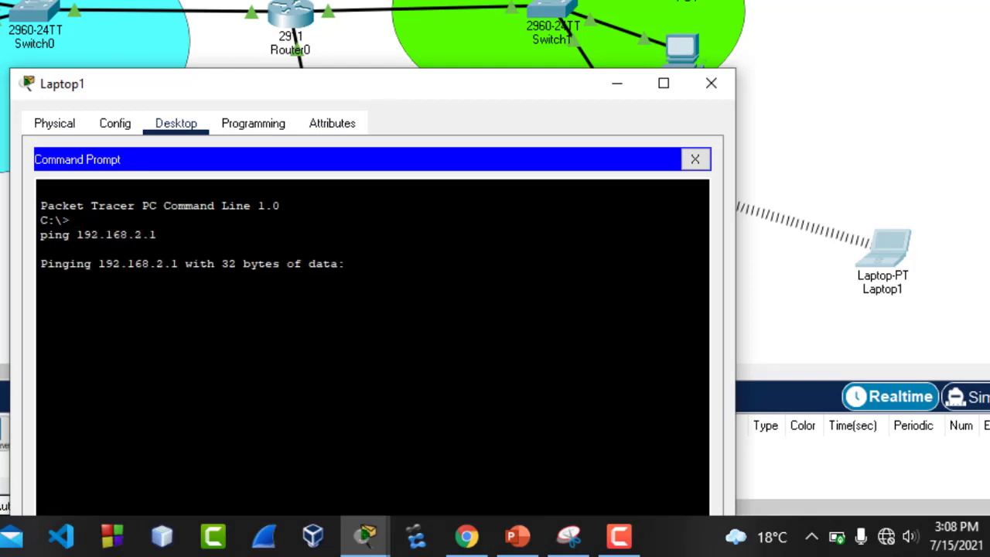
Reopen Laptop1's command prompt and add a couple of fresh blank prompts
click(712, 85)
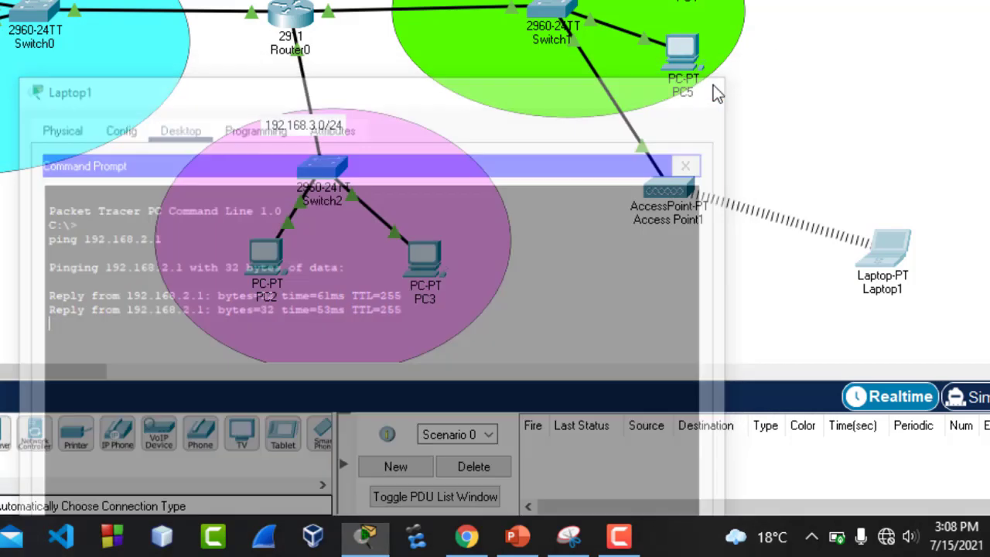
click(882, 250)
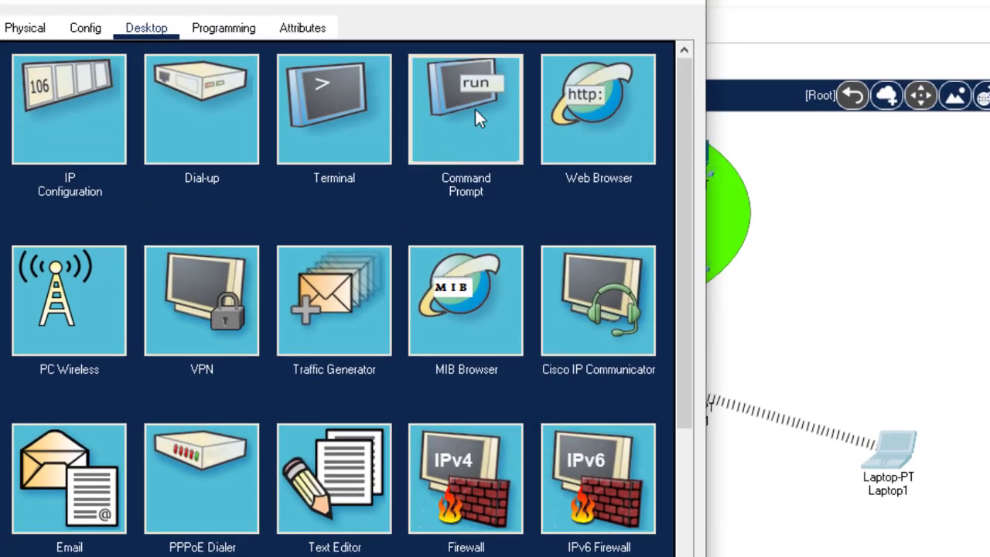
click(475, 108)
key(Return)
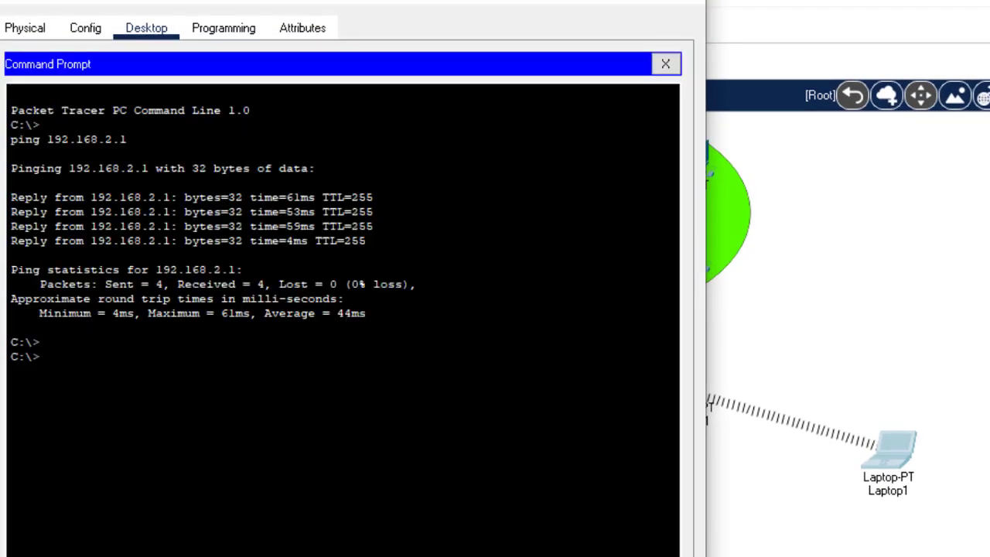
key(Return)
Run telnet 192.168.2.1 from Laptop1 and let the first password prompt time out
text(tel)
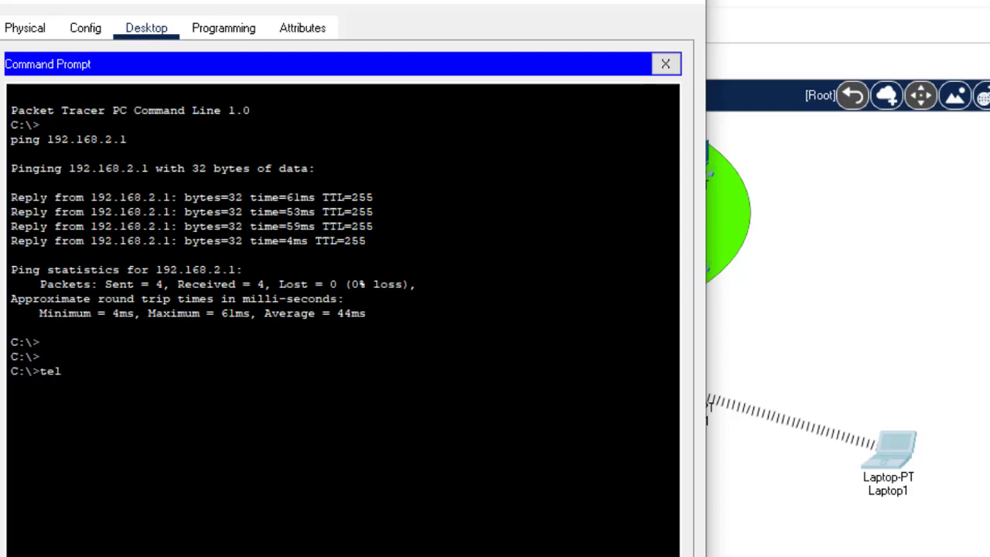
text(net 192.168.2.1)
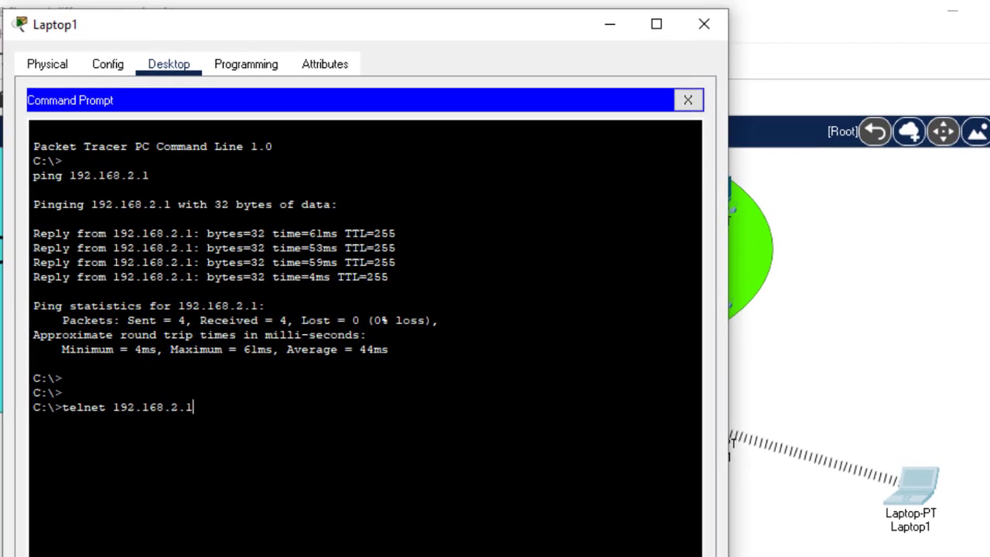
key(Return)
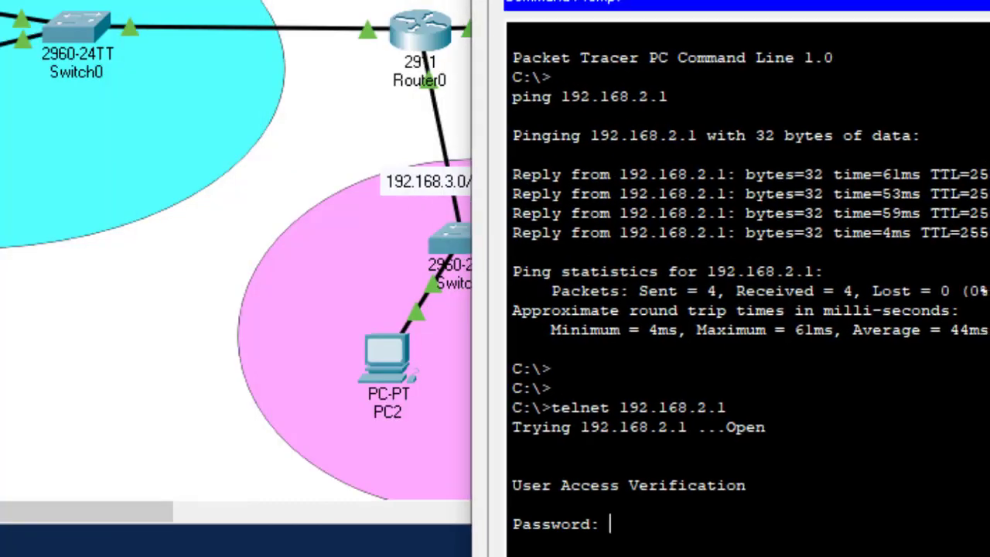
drag(982, 4, 416, 66)
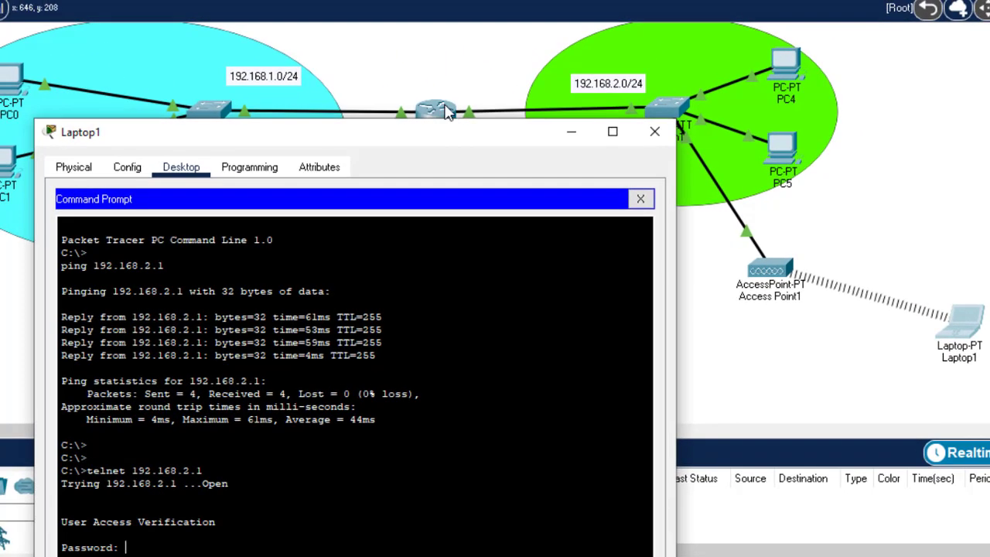
drag(427, 136, 592, 0)
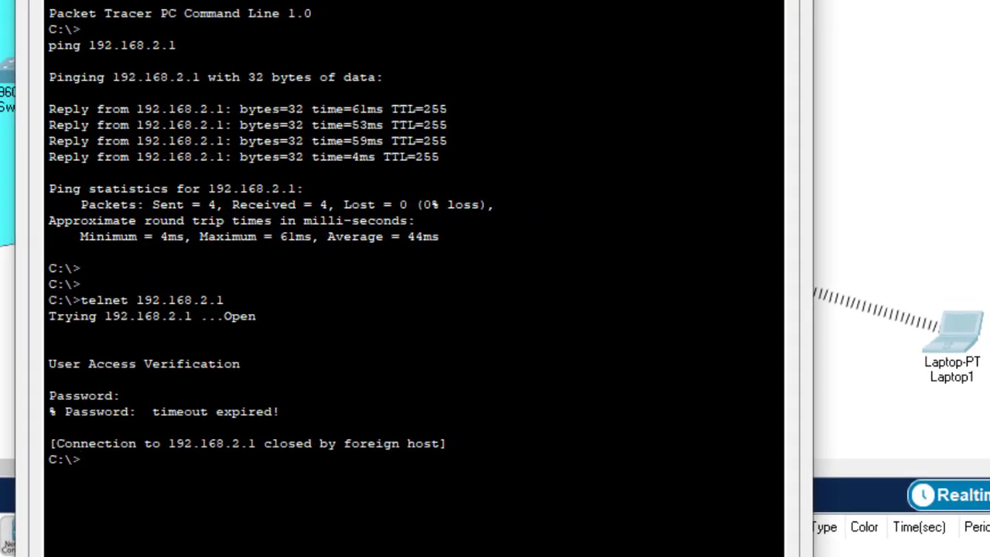
Recall and rerun the telnet 192.168.2.1 command to reach a new password prompt
key(Return)
key(Return)
key(Up)
key(Return)
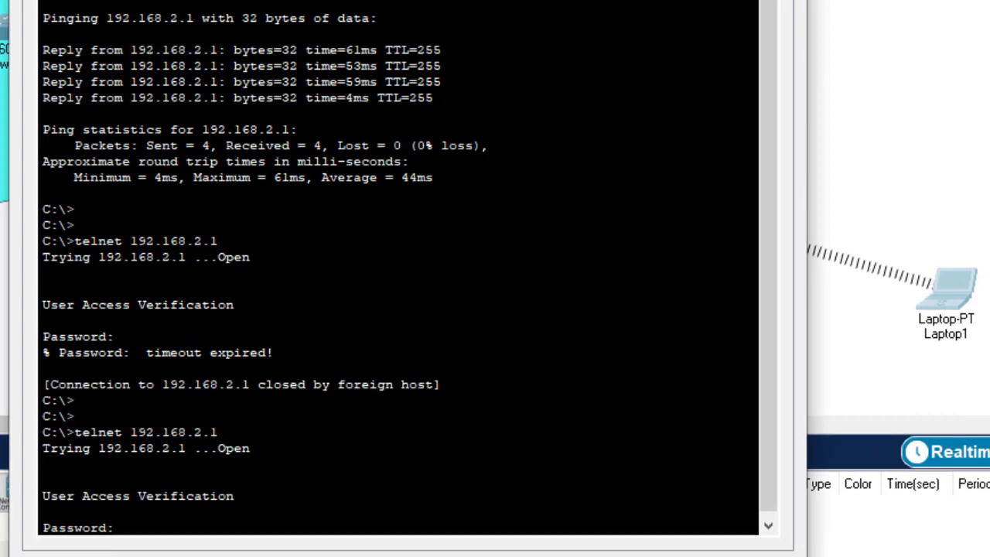
key(Return)
key(Return)
key(Return)
key(Return)
key(Return)
key(Return)
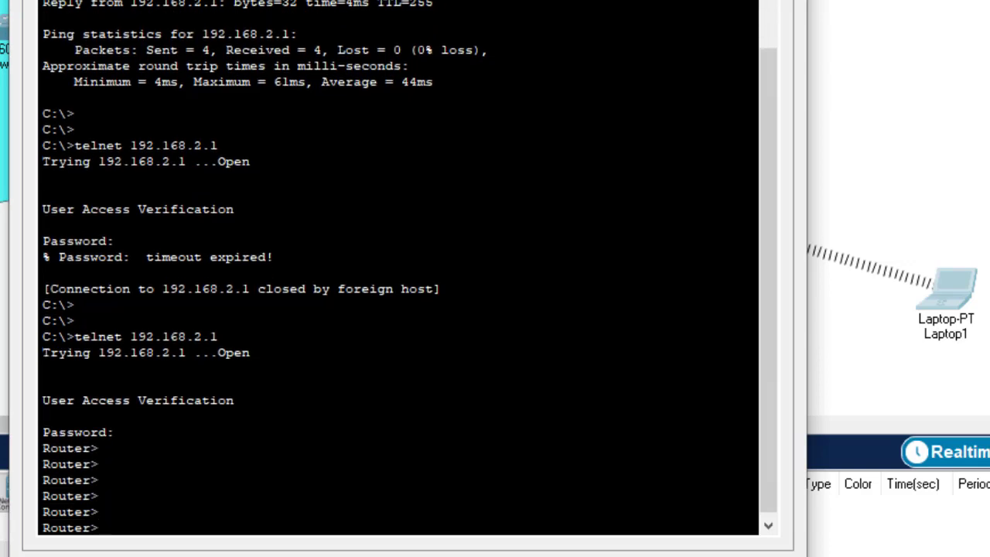
Enter enable mode with the enable password, then try 'hostname R1' at Router#, which is rejected
drag(99, 465, 22, 464)
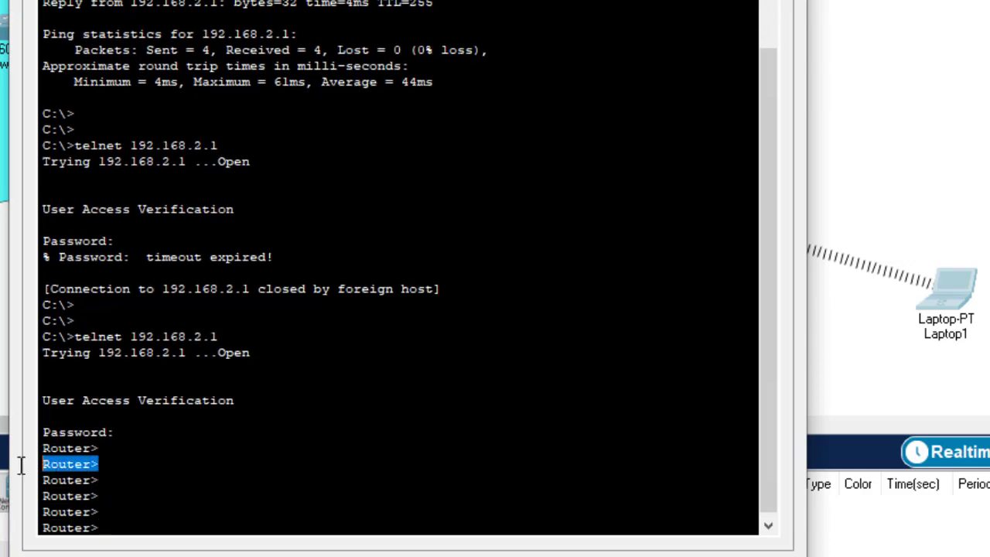
click(99, 512)
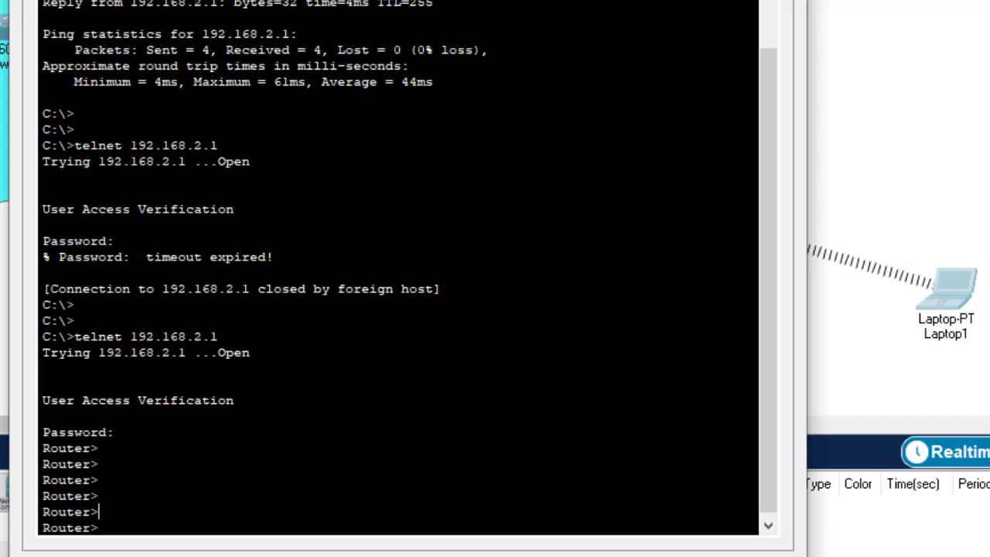
text(en)
key(Return)
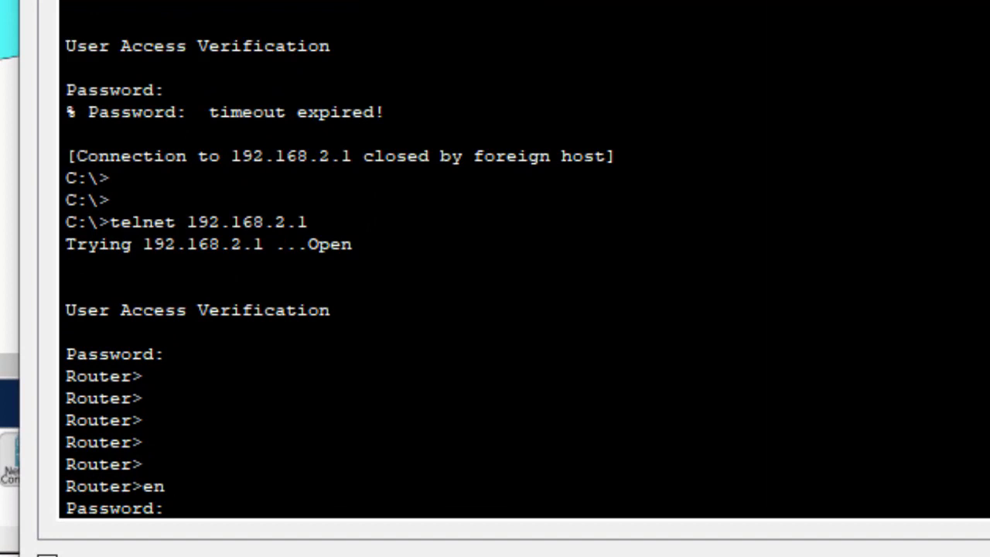
key(Return)
key(Return)
key(Return)
key(Return)
key(Return)
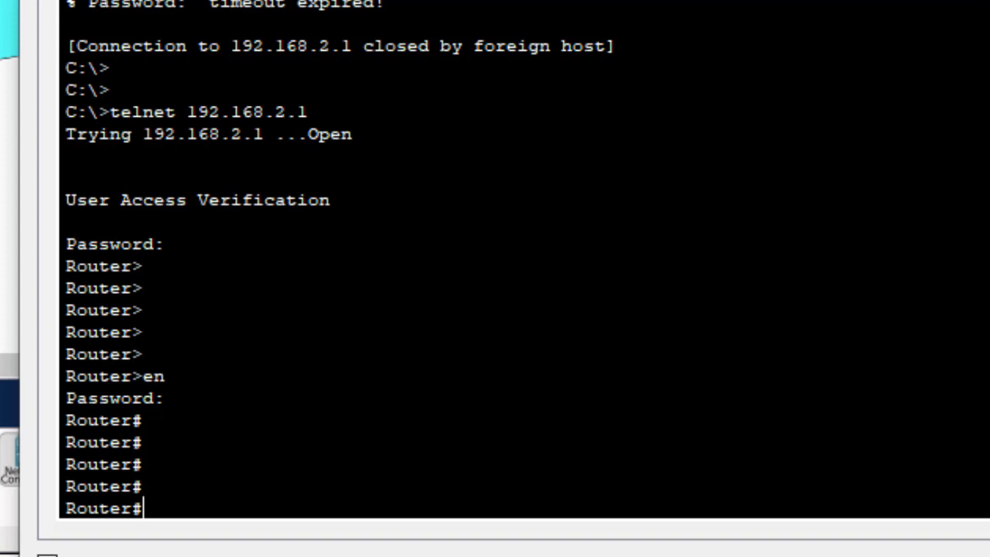
text(hostname)
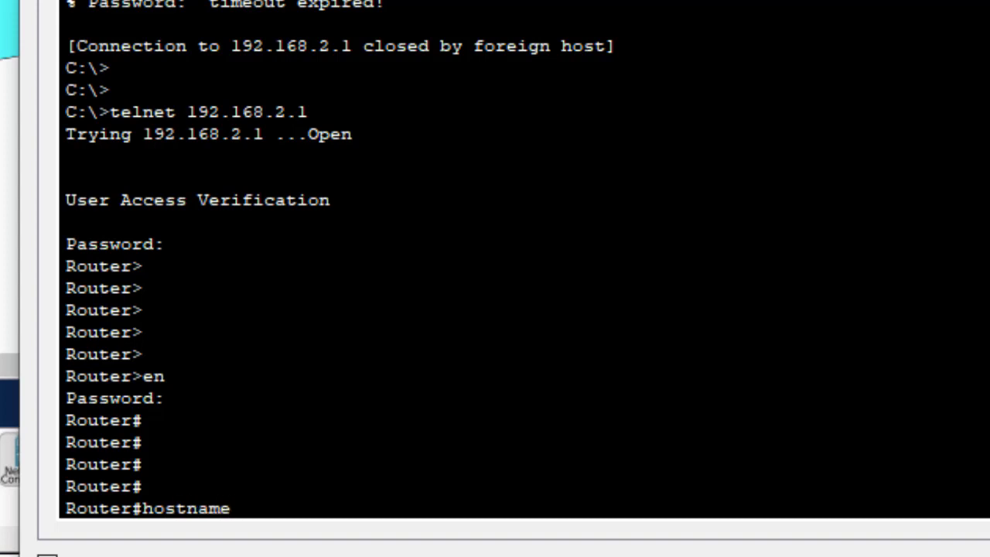
text( R1)
key(Return)
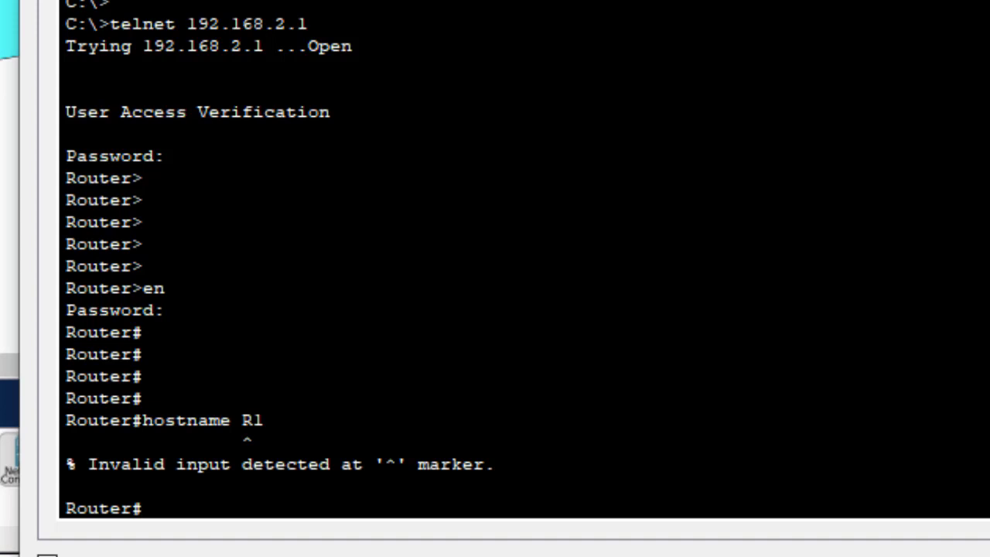
Enter 'config t', then 'hostname R1', producing R1(config)# prompts
text(config t)
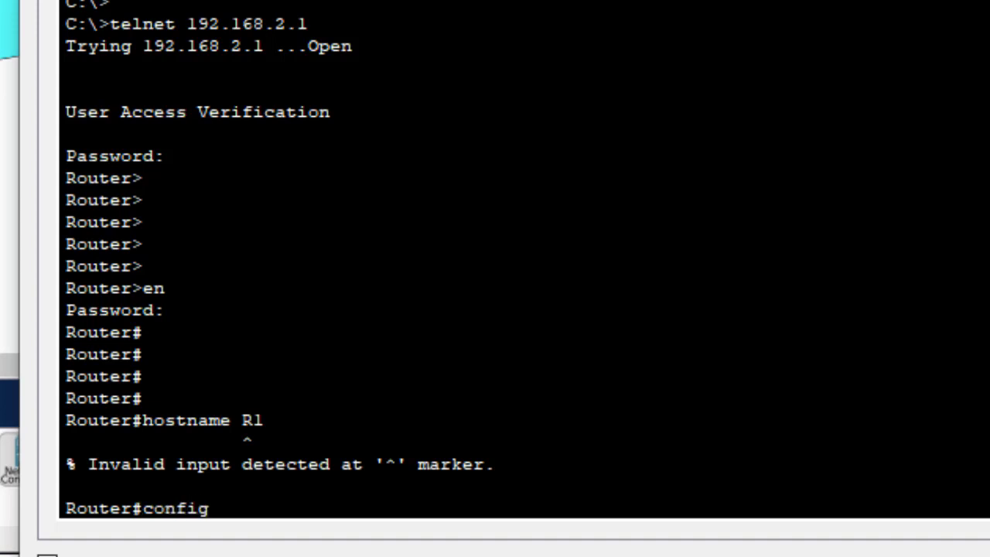
key(Return)
key(Return)
key(Return)
key(Return)
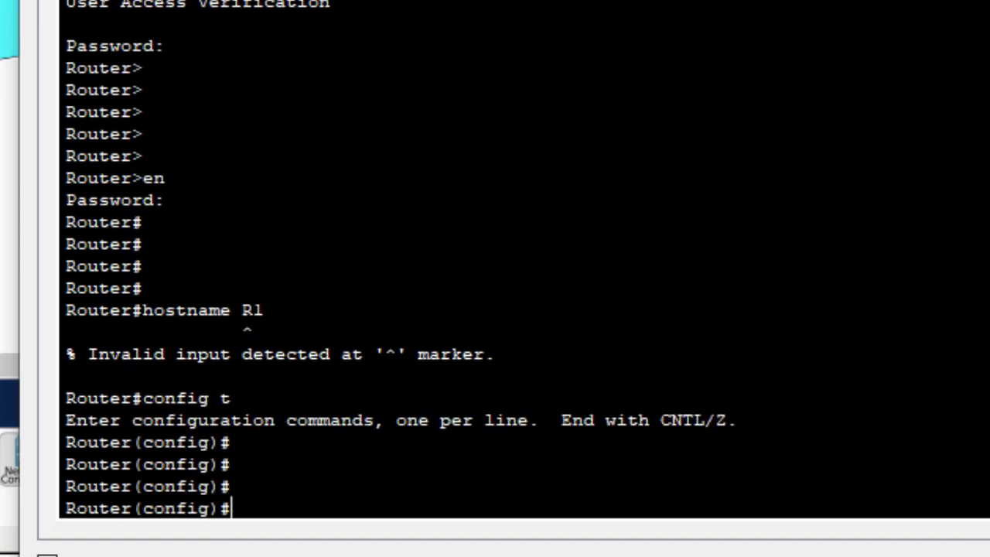
text(host)
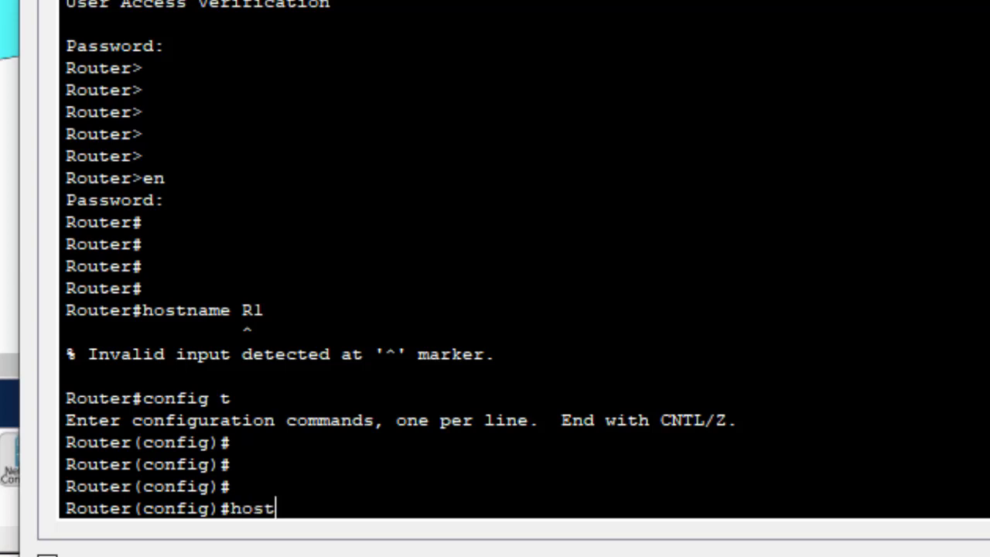
text(name R1)
key(Return)
key(Return)
key(Return)
key(Return)
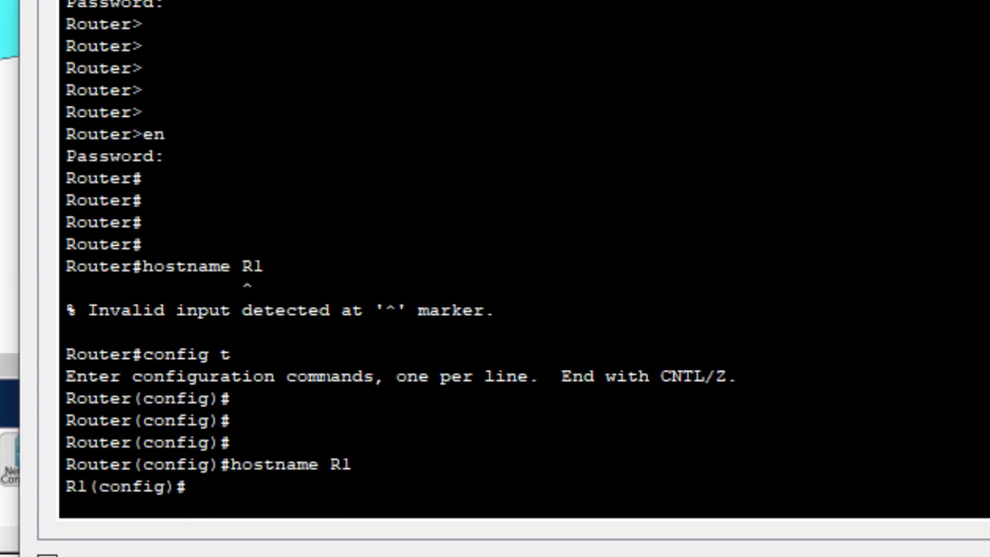
key(Return)
key(Return)
key(Return)
key(Return)
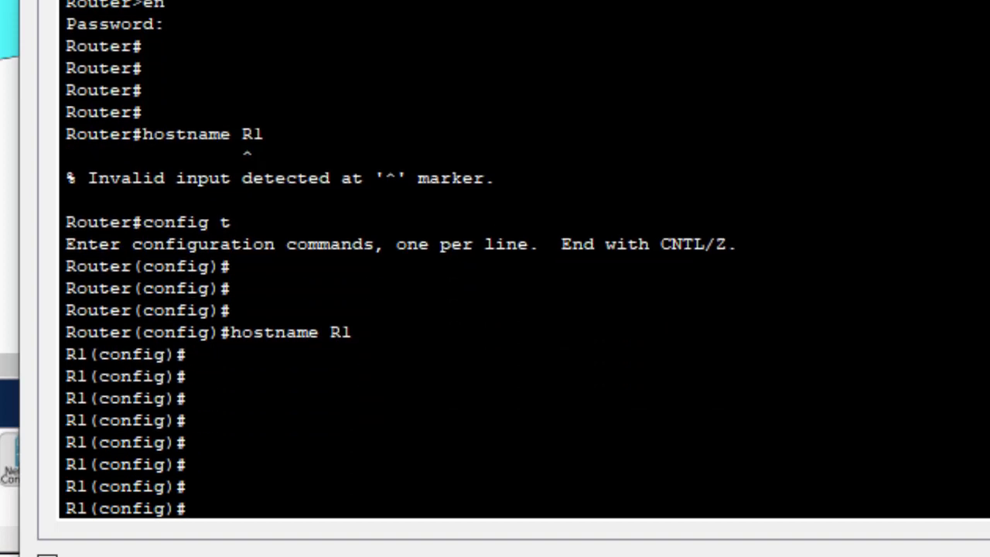
drag(187, 355, 66, 354)
key(Return)
key(Return)
key(Return)
key(Return)
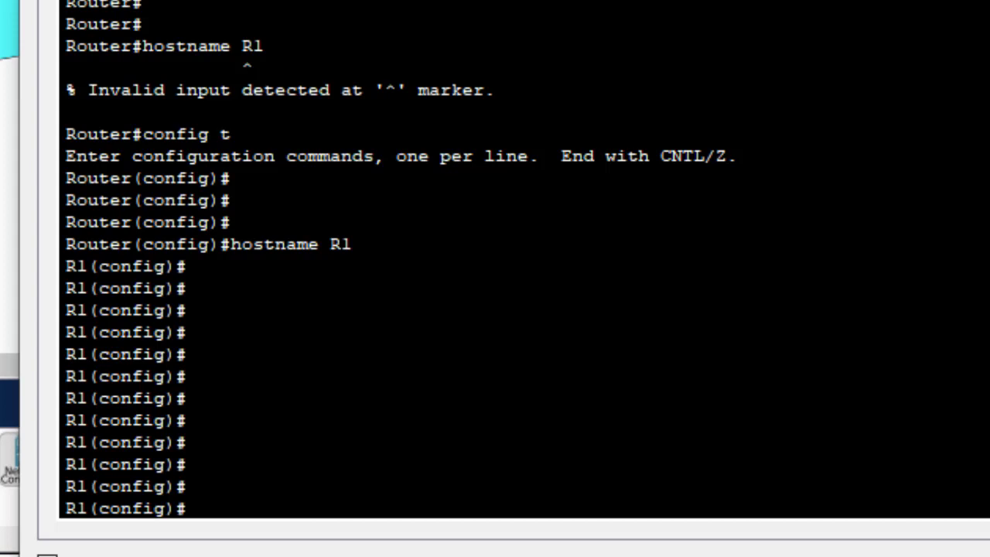
drag(352, 244, 331, 244)
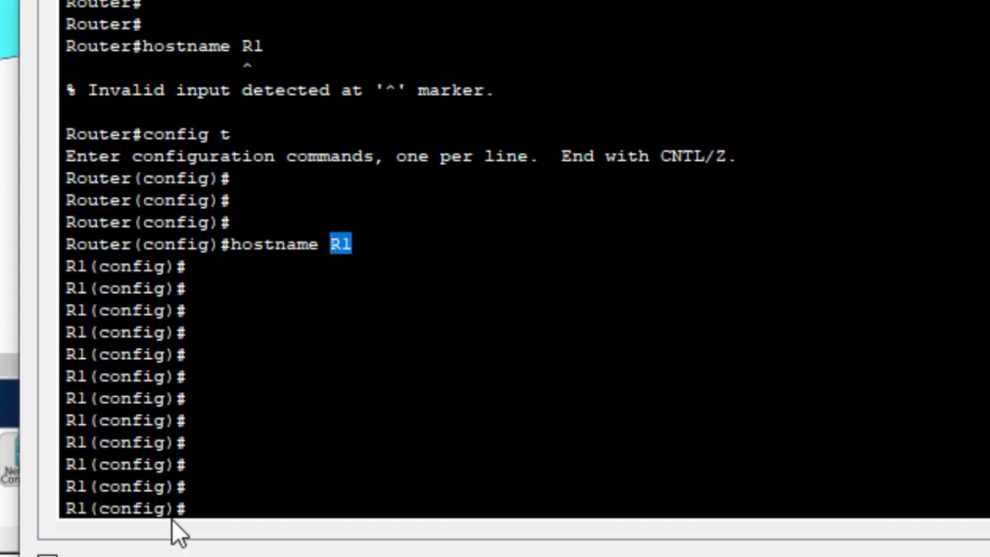
click(193, 508)
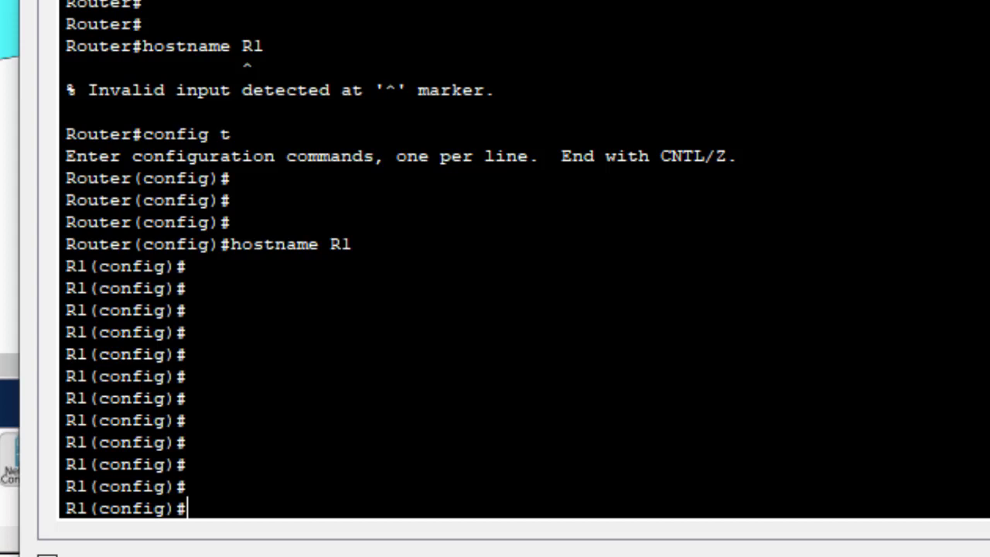
Enter 'ip domain-name gtech' at the R1(config)# prompt
text(ip domain-n)
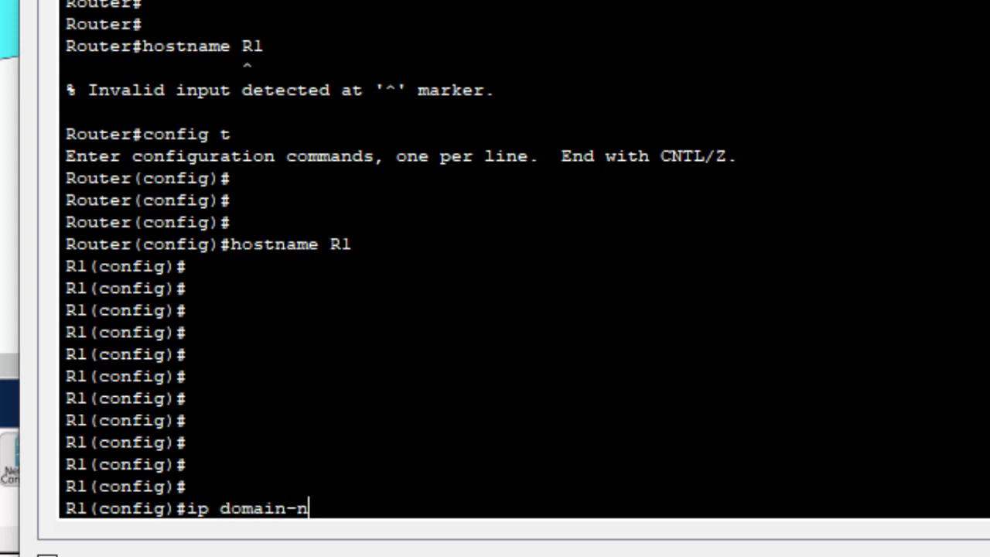
key(Tab)
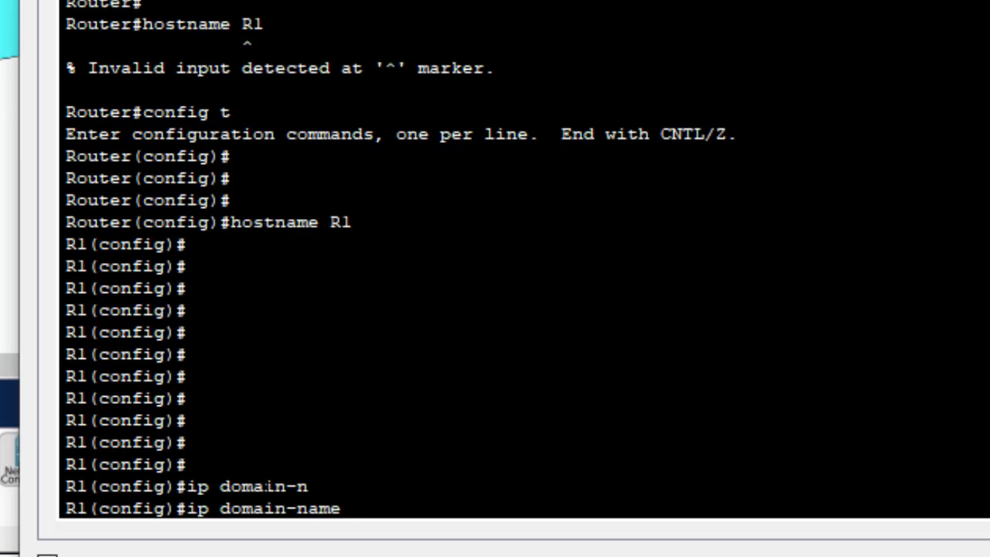
text(gtech)
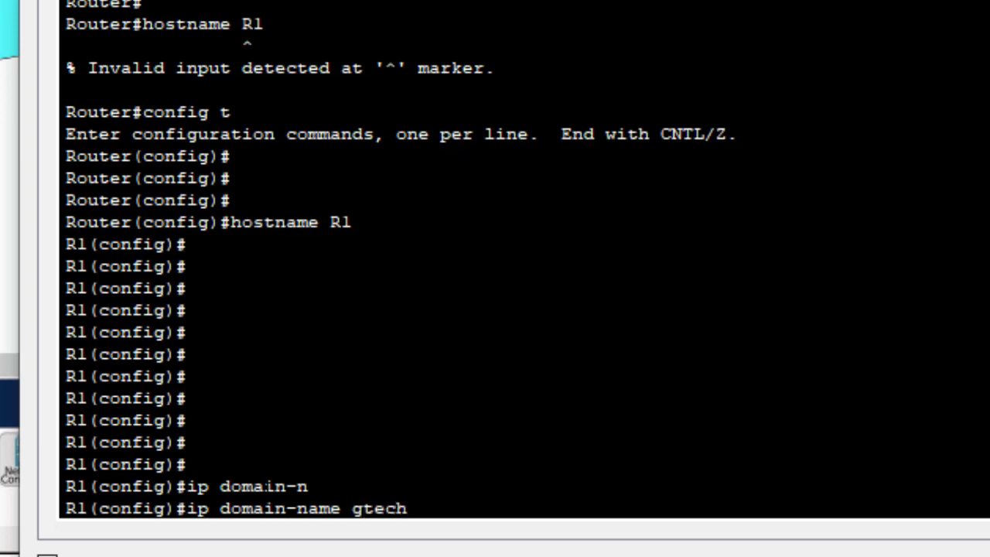
key(Return)
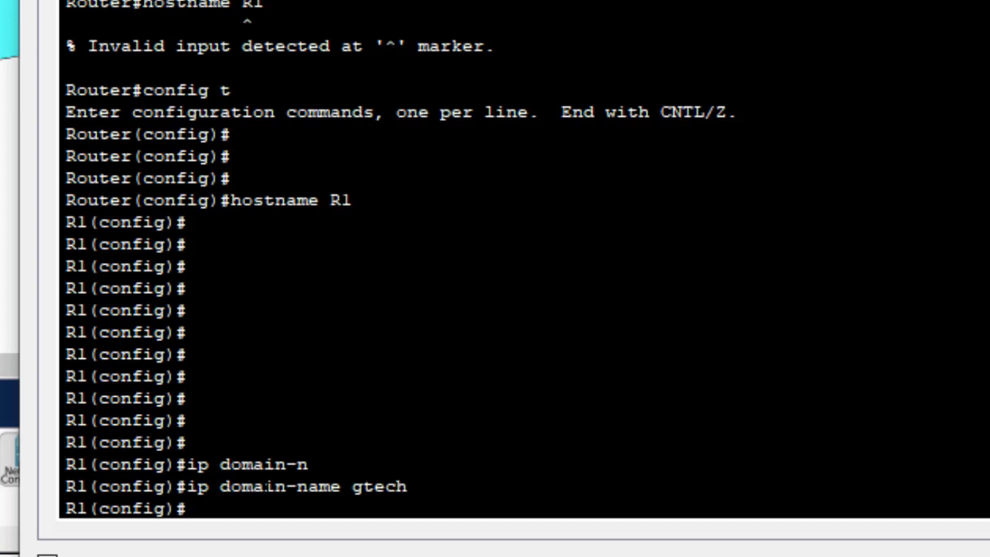
key(Return)
key(Return)
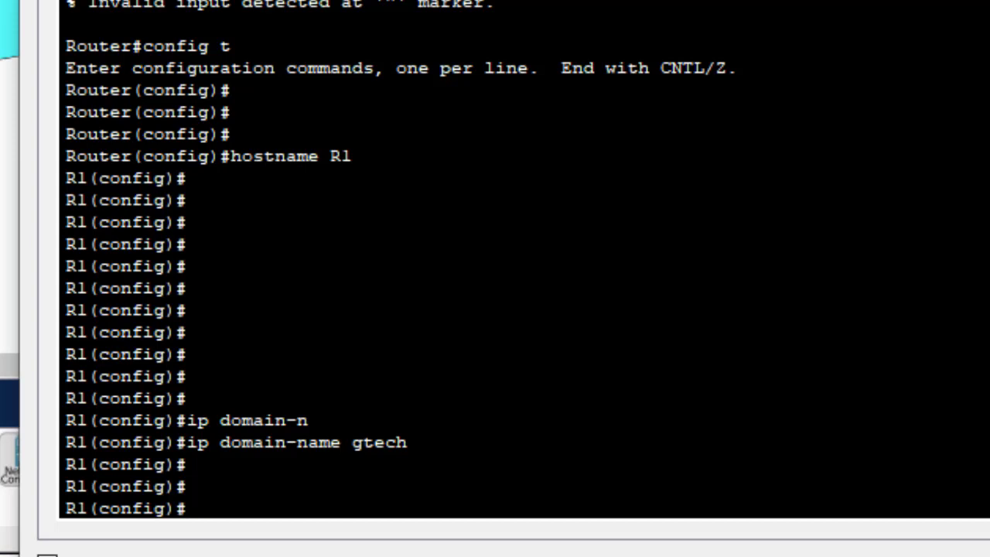
Add local user 'admin' with its password using the username command
text(usern)
key(Tab)
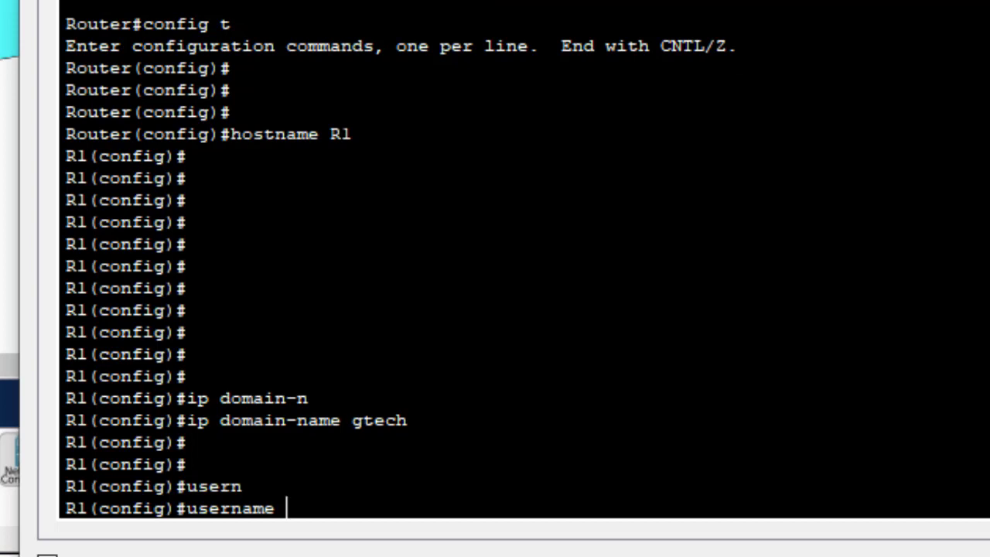
text(admi)
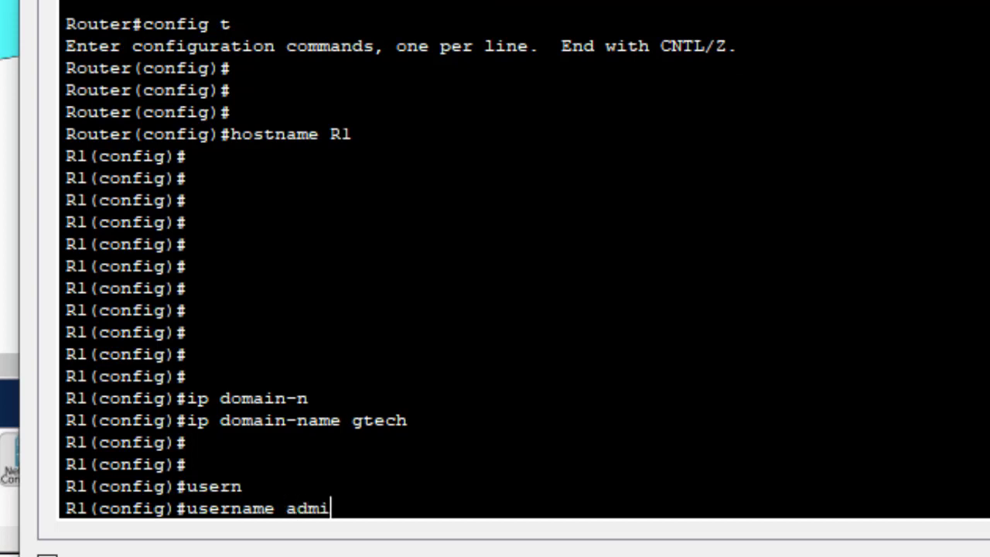
text(n pas)
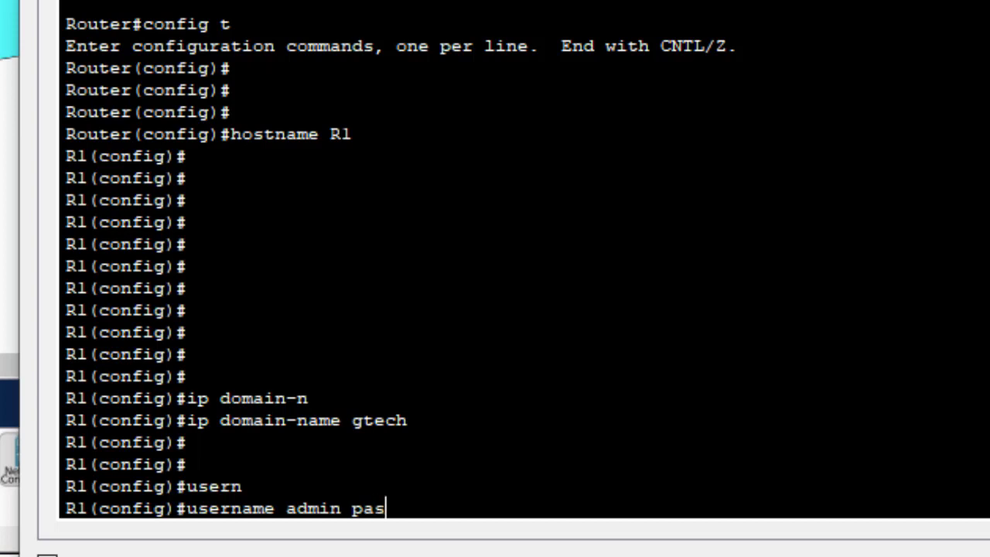
text(sword)
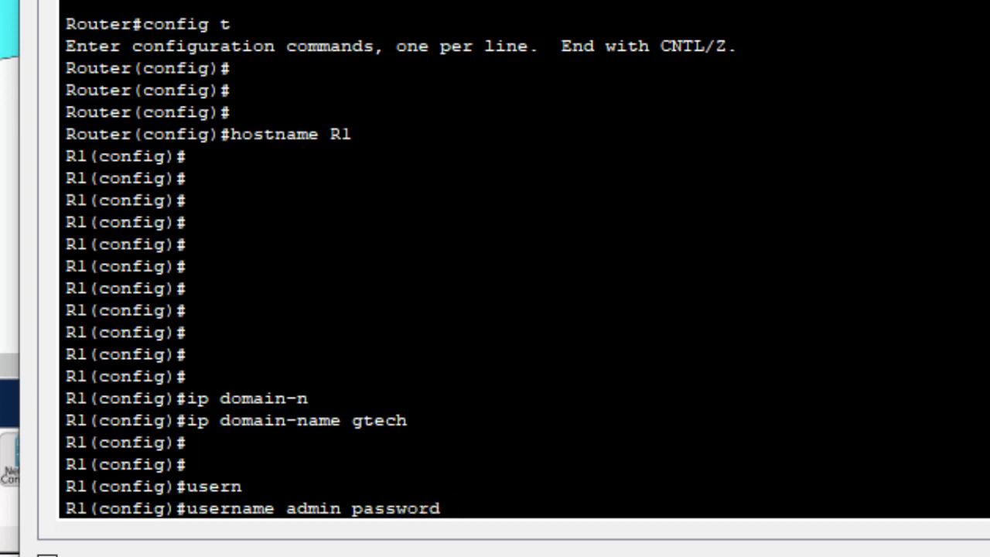
text( Cisco)
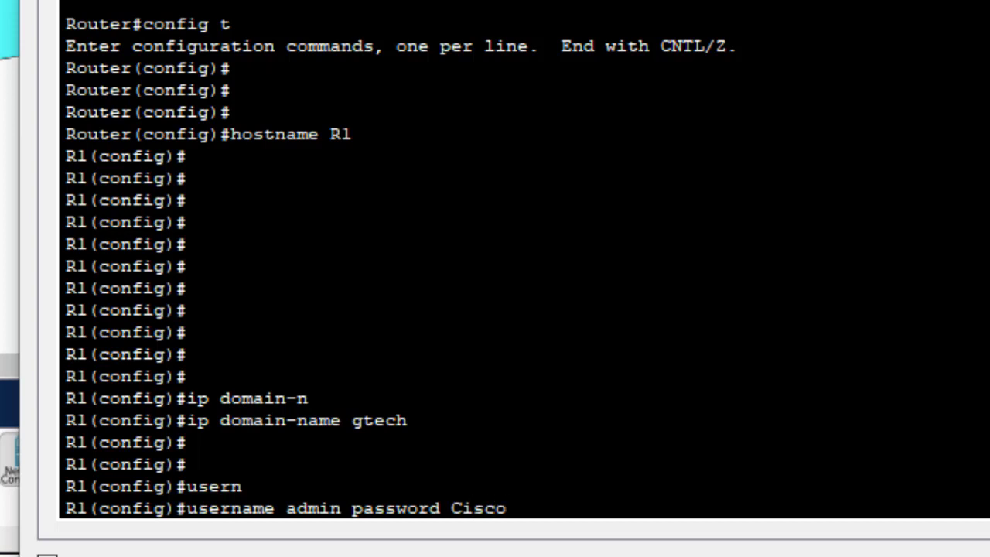
text(@123)
key(Return)
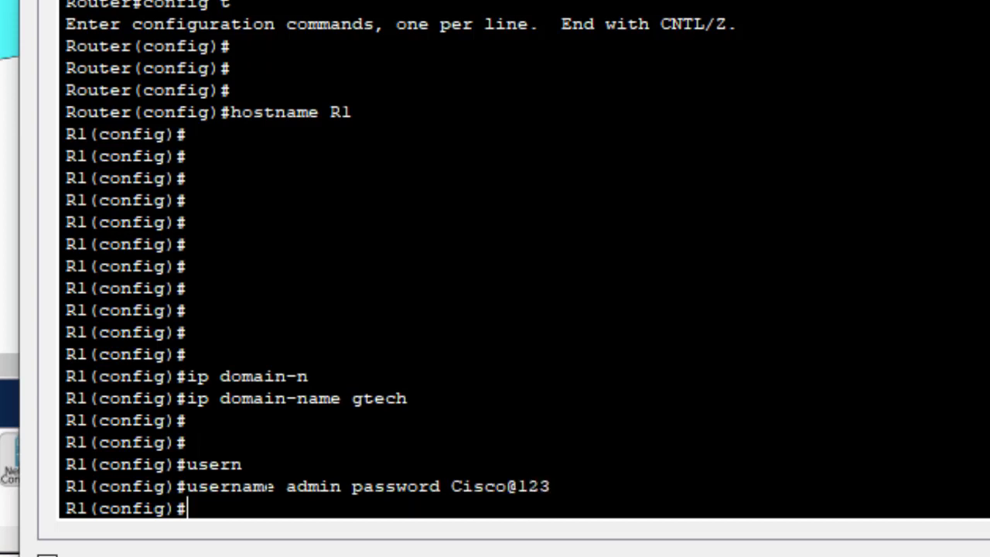
key(Return)
key(Return)
key(Return)
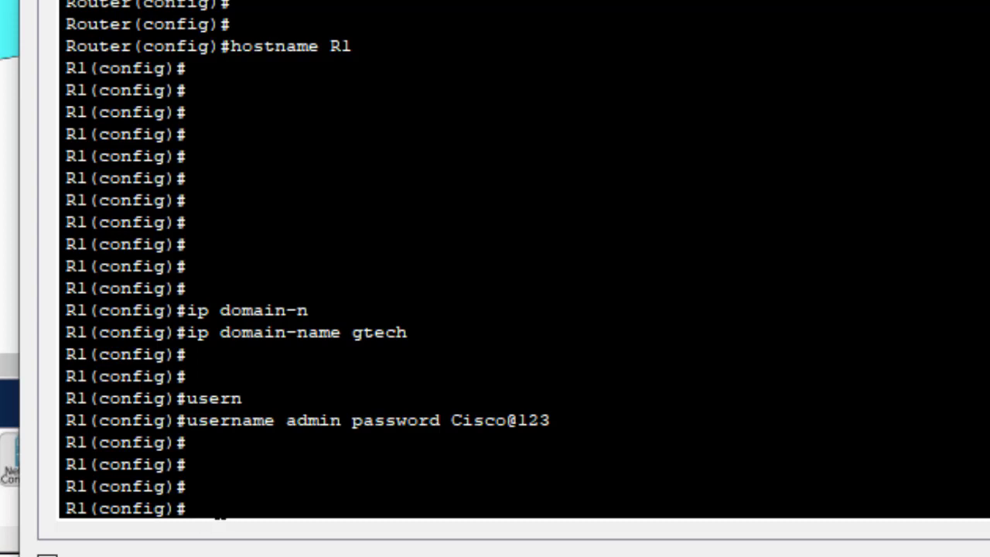
Enter 'crypto key generate rsa' on R1, correcting mistyped keywords along the way
text(crypt)
key(Tab)
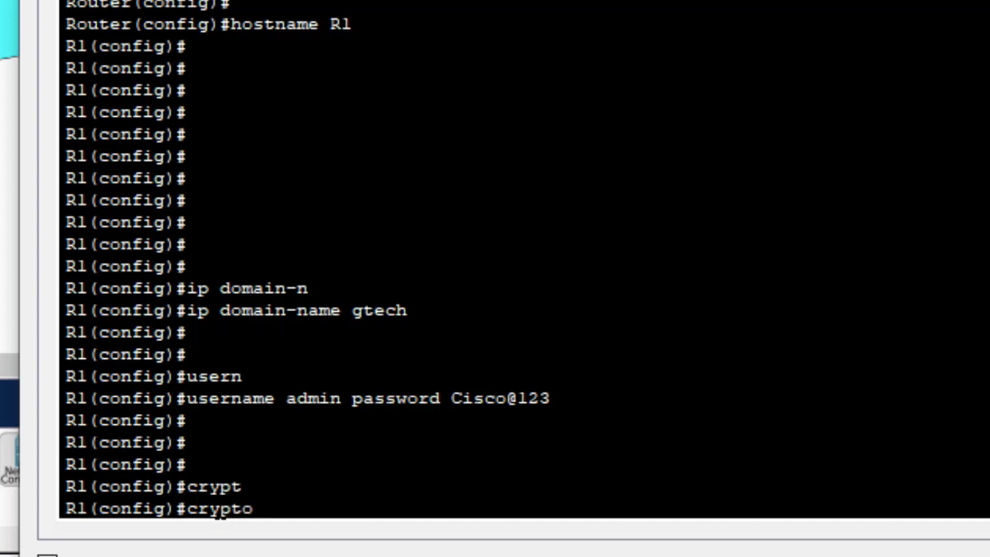
text(gn)
key(Tab)
key(BackSpace)
text(e)
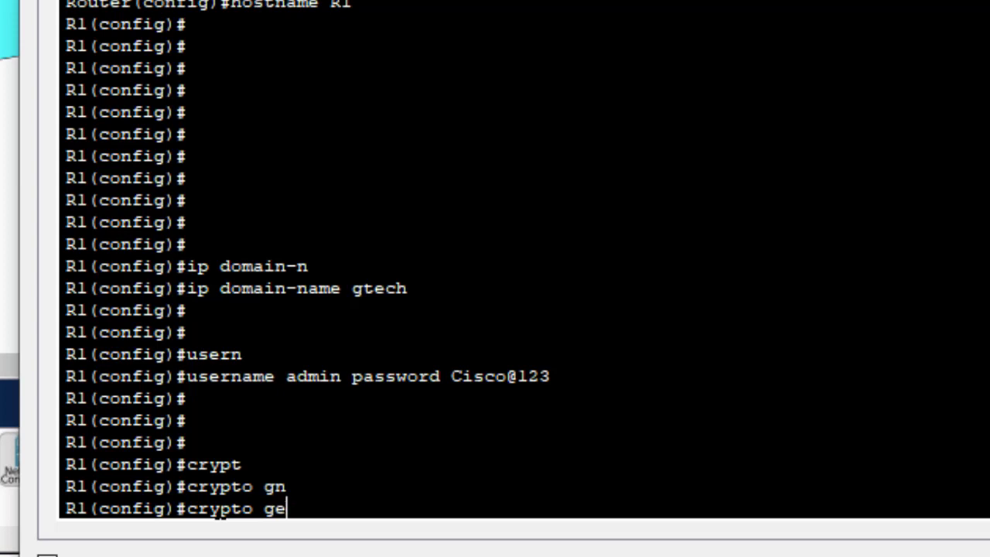
text(n)
key(Tab)
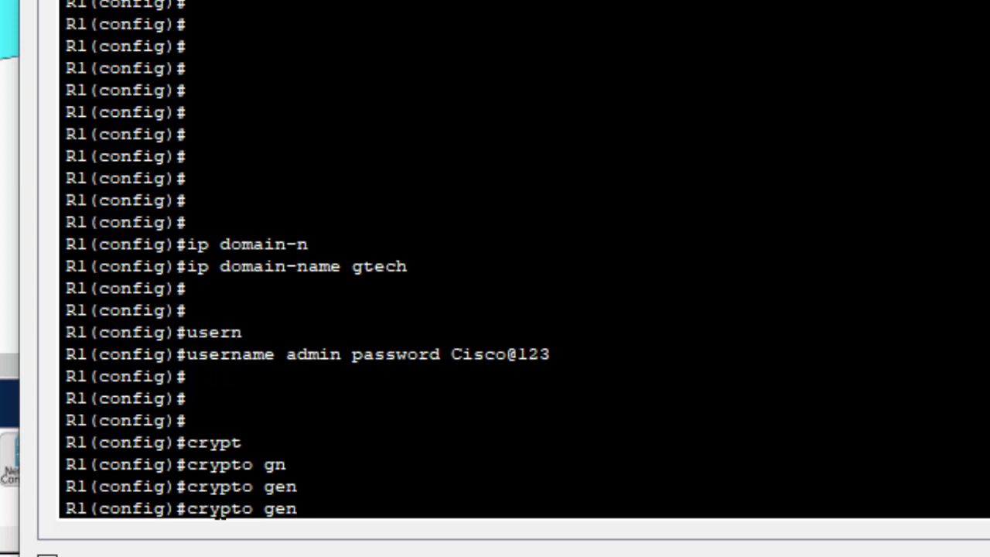
text(erate)
key(Tab)
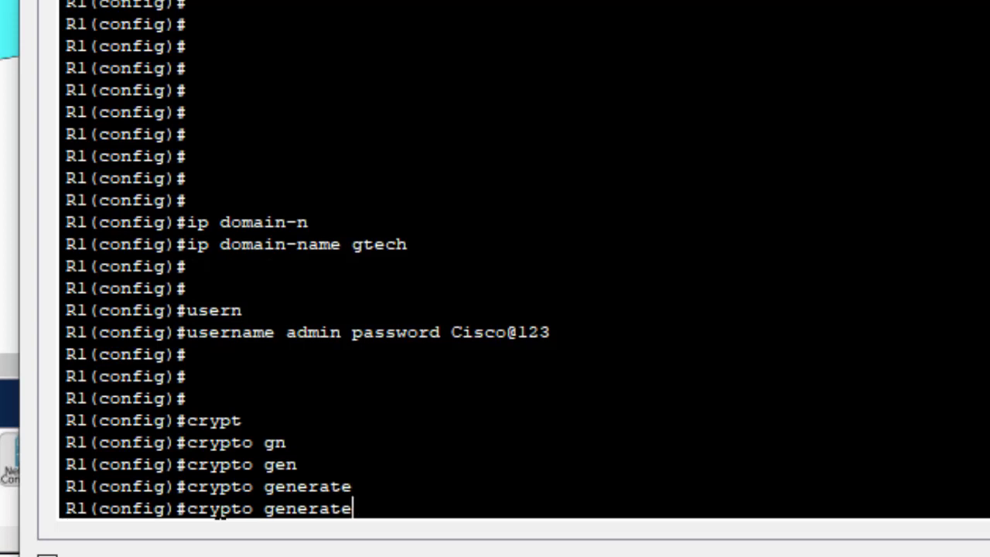
key(BackSpace)
key(BackSpace)
key(BackSpace)
key(BackSpace)
key(BackSpace)
key(BackSpace)
key(BackSpace)
key(BackSpace)
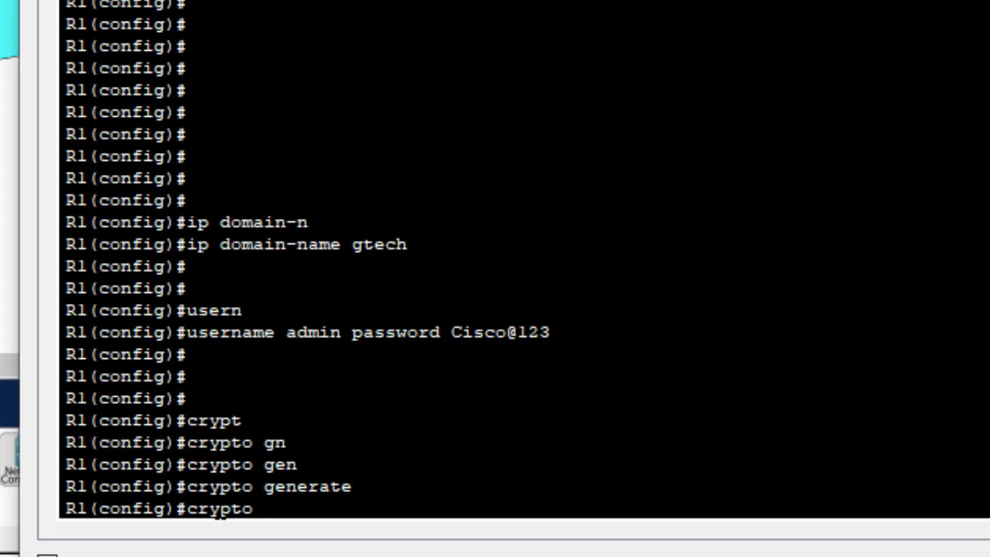
text(key gene)
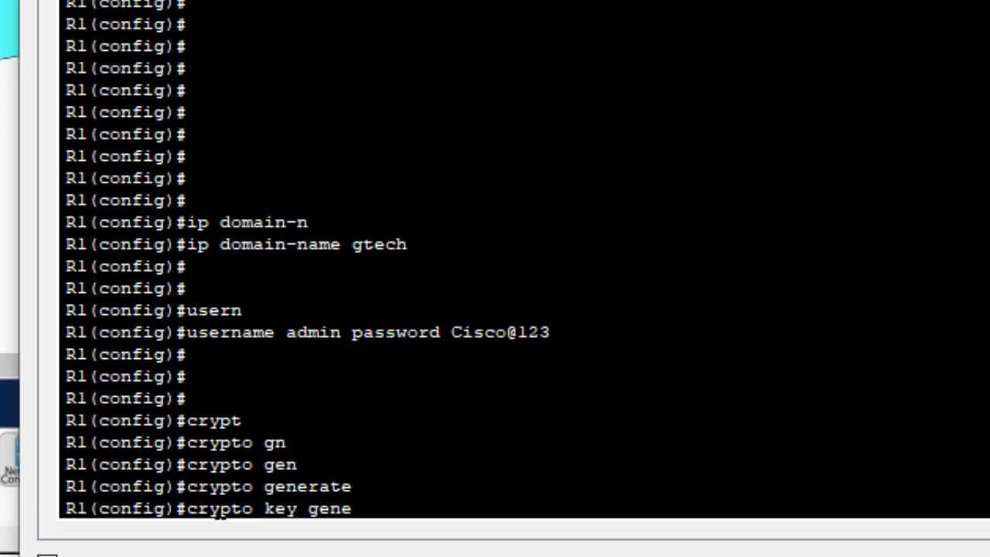
key(Tab)
text(rs)
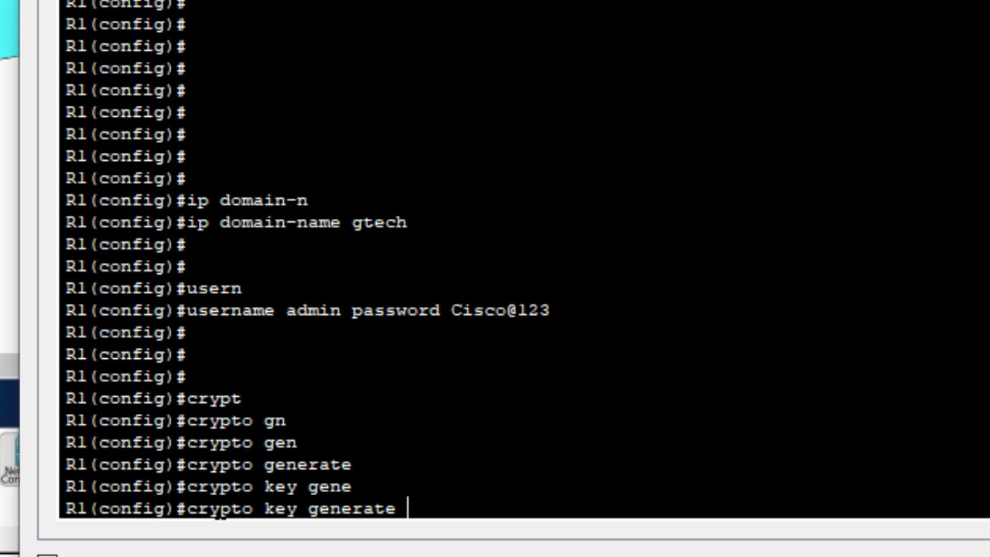
key(Tab)
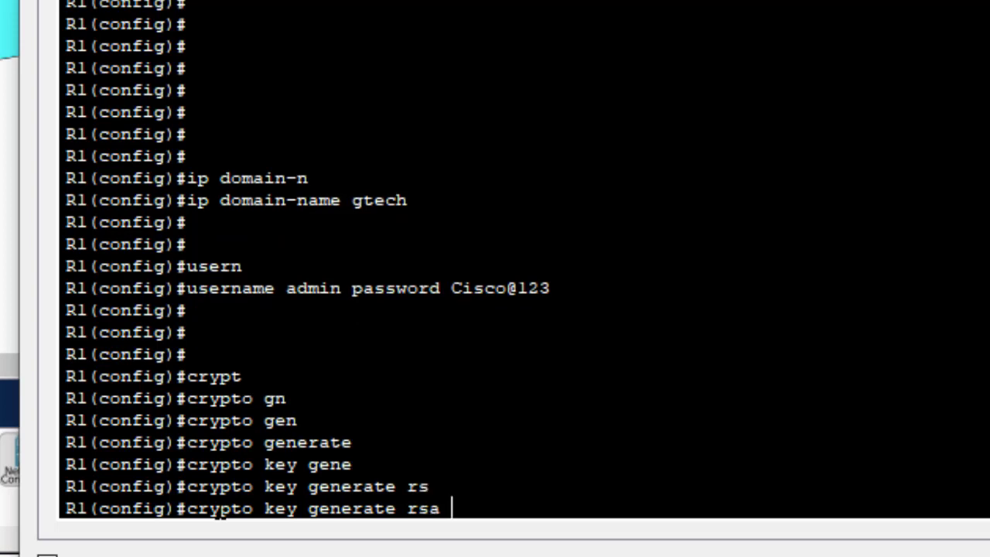
key(Return)
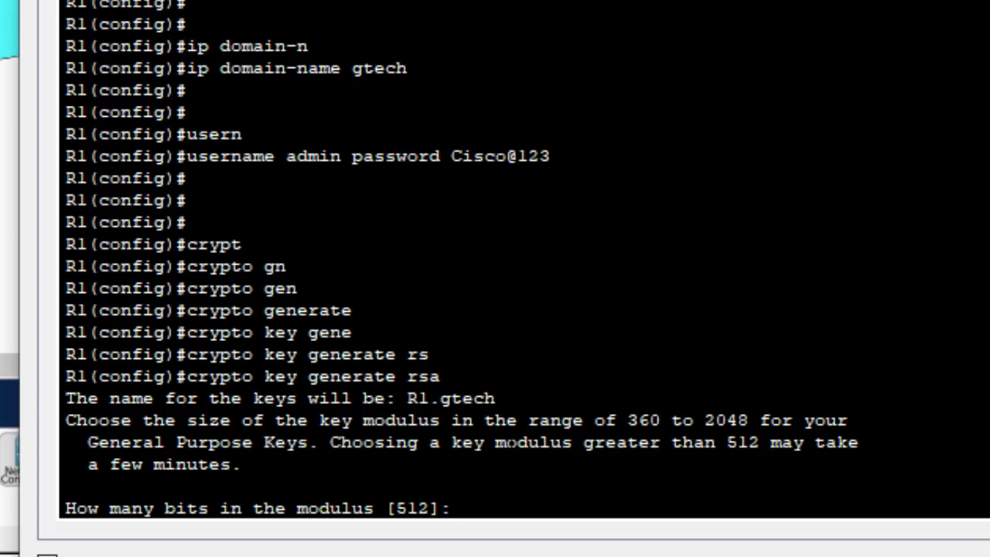
Answer 1024 at the modulus prompt so the keys generate and SSH 1.99 enables
text(1024)
key(Return)
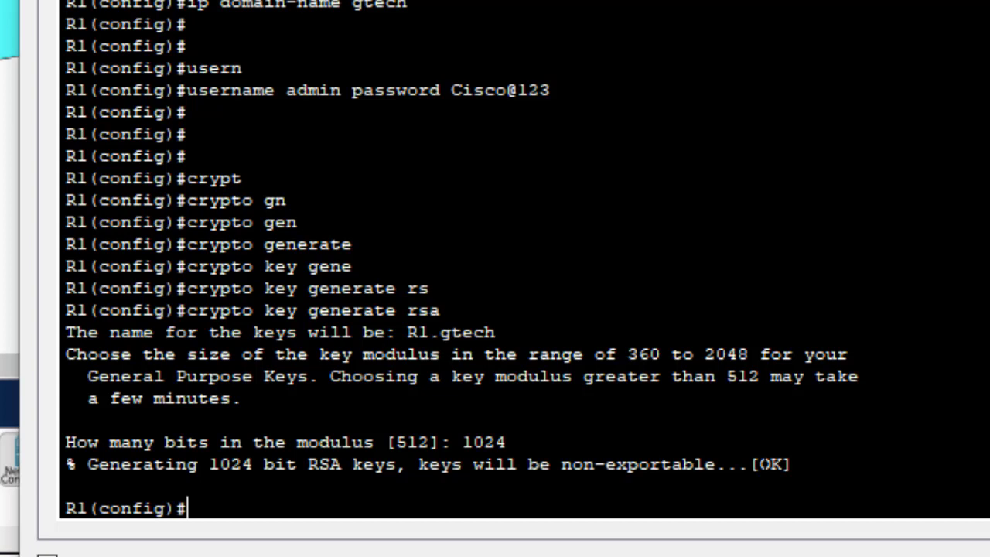
key(Return)
key(Return)
key(Return)
key(Return)
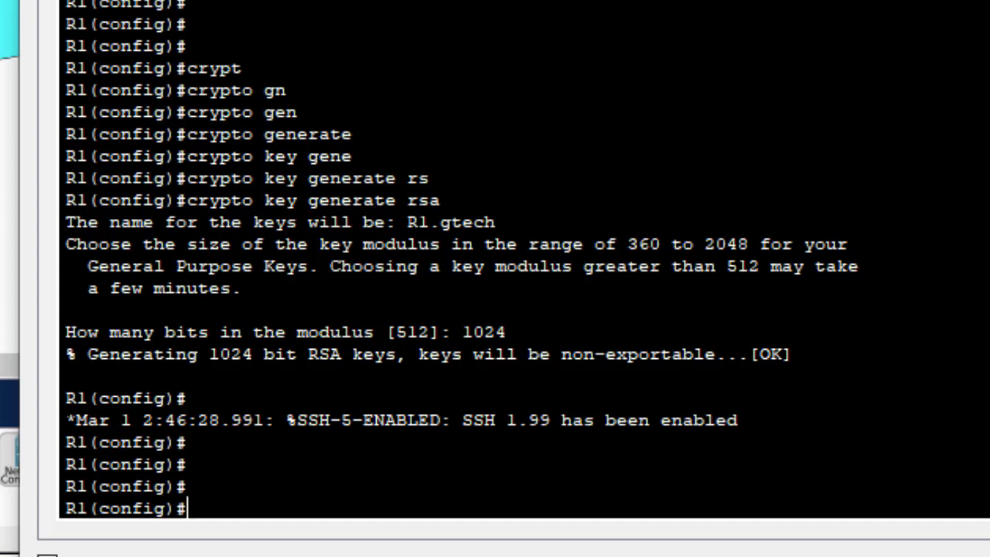
Enter 'line vty 0 15' and set 'login local' on those lines
text(line vty 0 1)
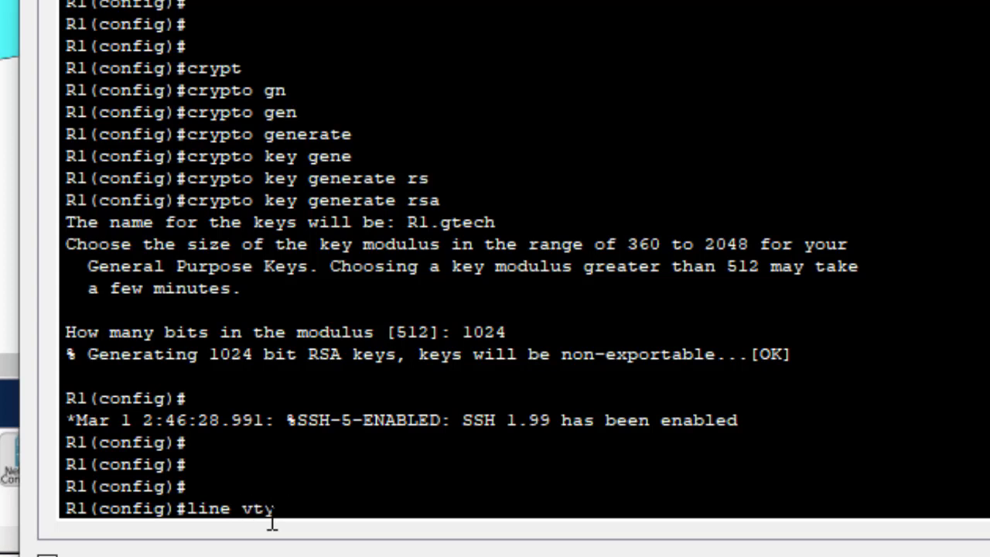
text(5)
key(Return)
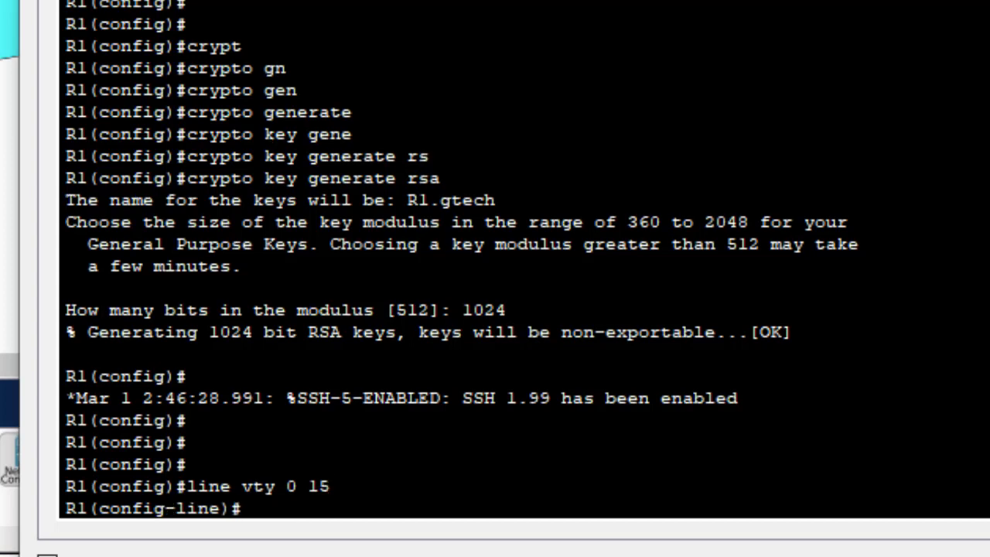
text(login local)
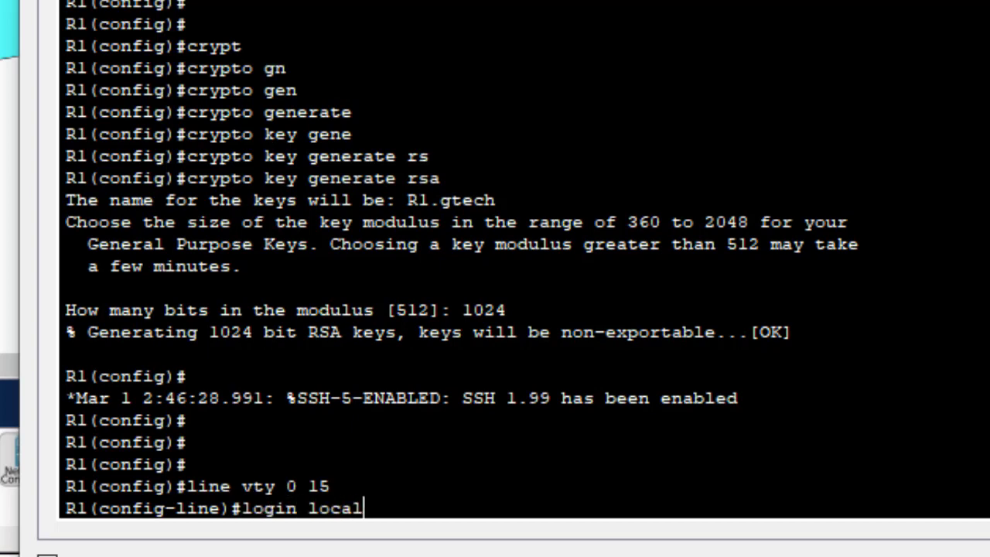
key(Return)
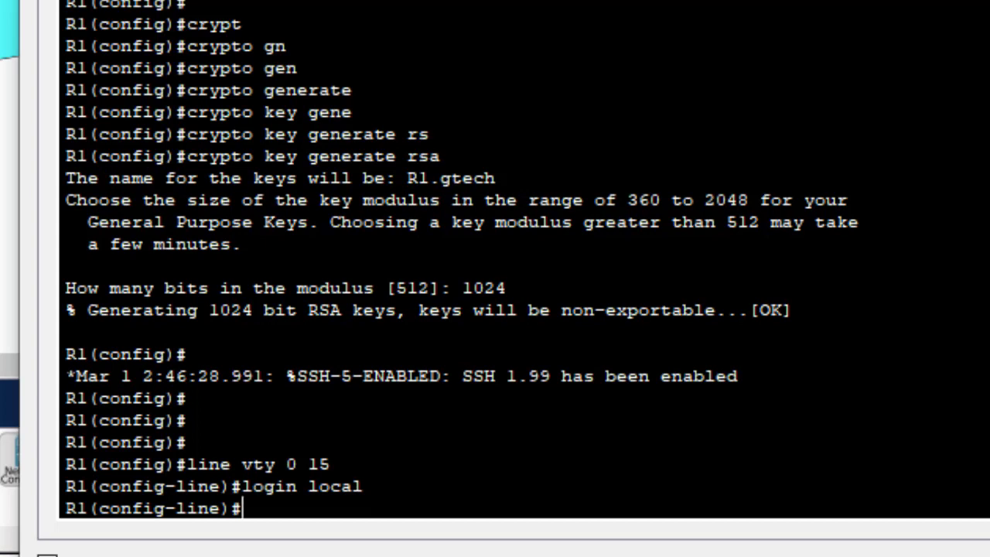
Restrict the vty lines to SSH with 'transport input ssh'
text(transpo)
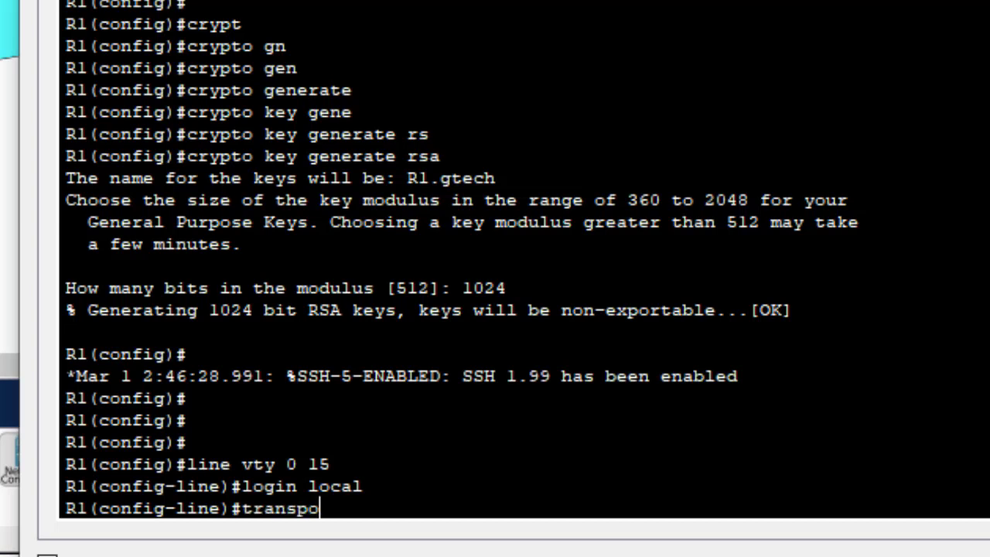
key(Tab)
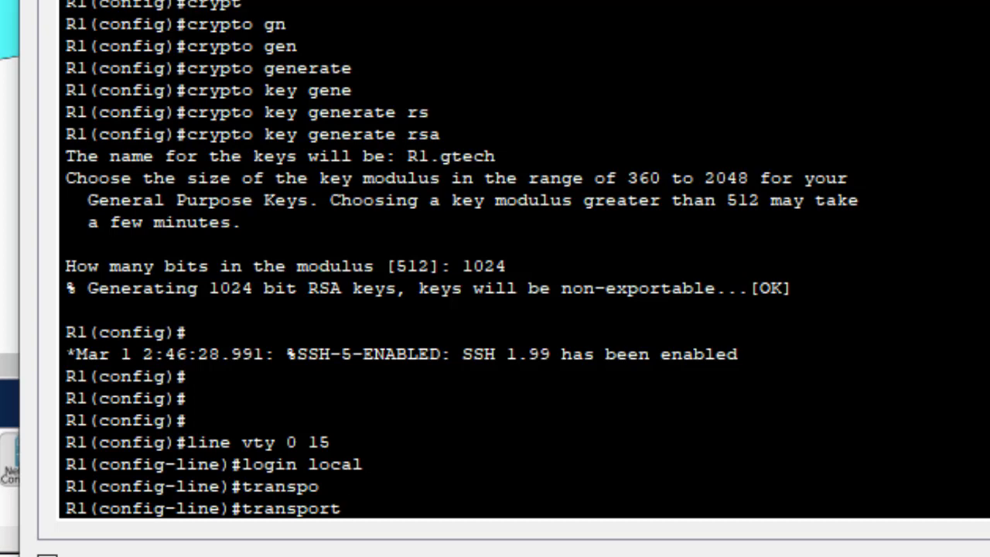
text(?)
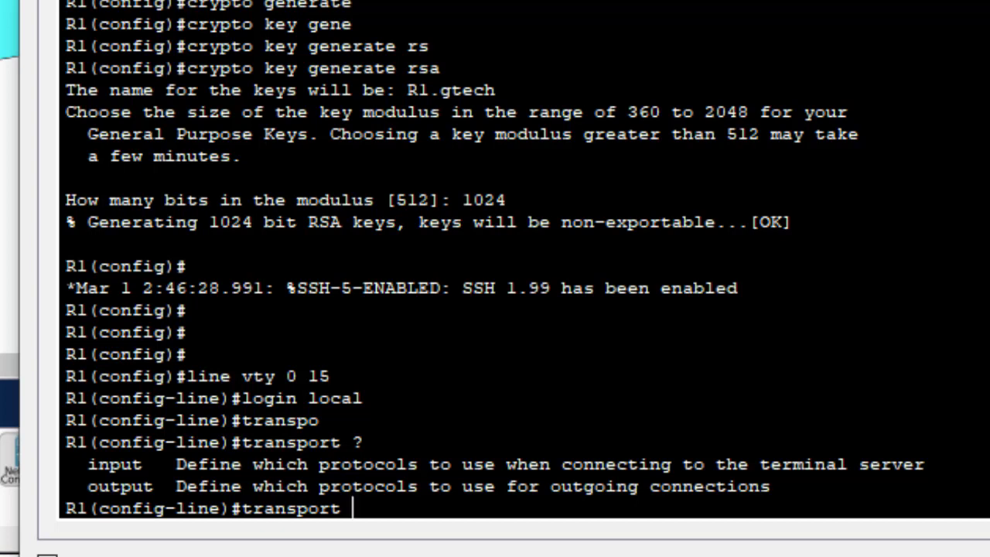
text(in)
key(Tab)
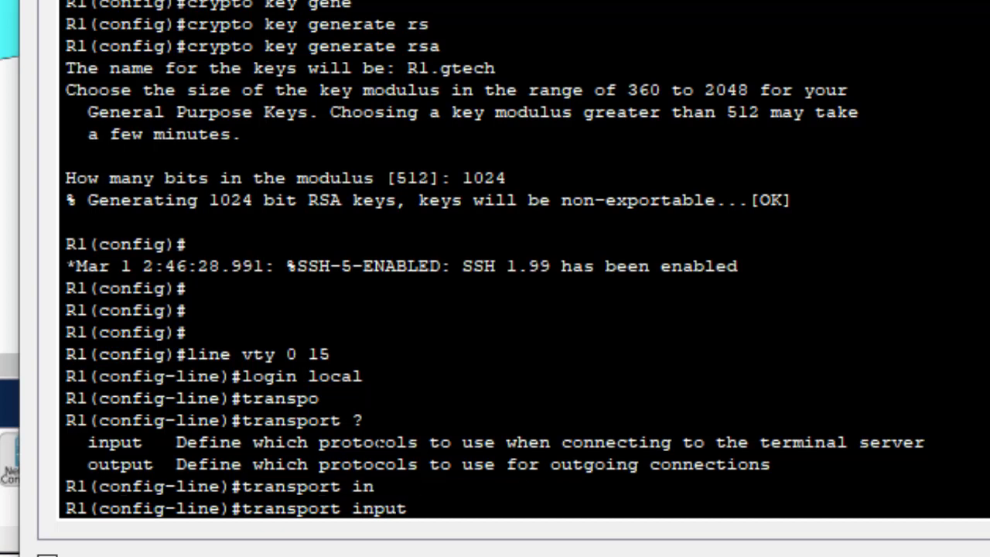
text(ssh)
key(Return)
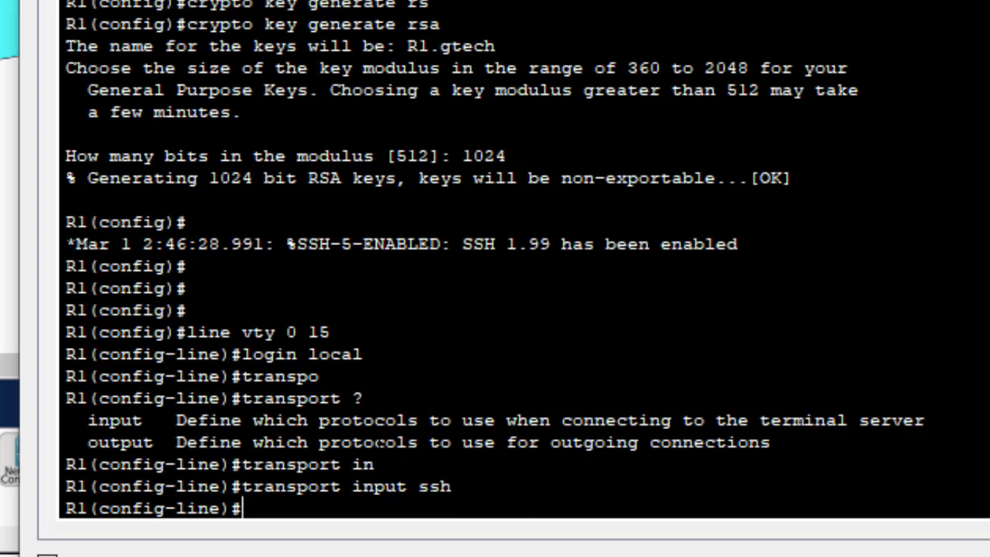
key(Return)
key(Return)
Save the configuration with 'do wr' and exit line configuration mode
text(do wr)
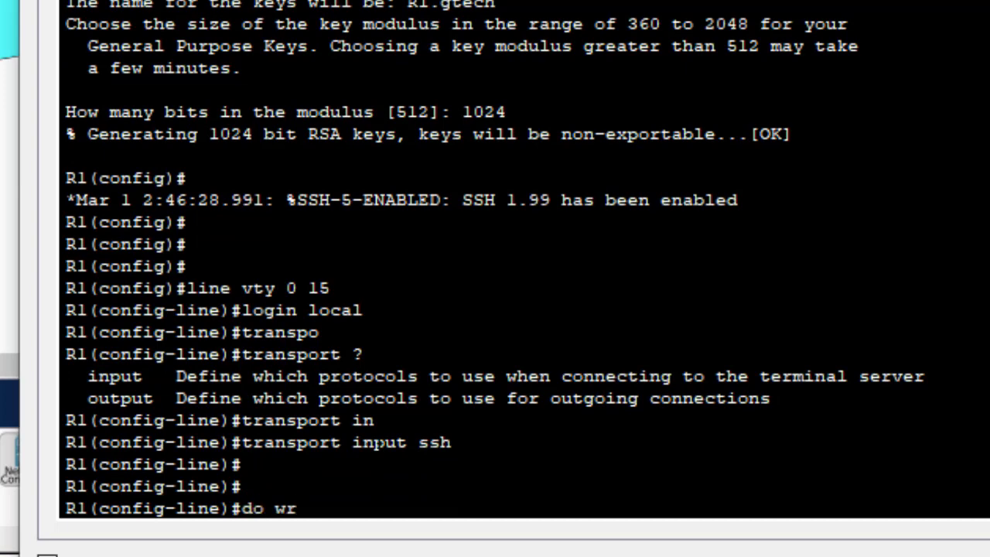
key(Return)
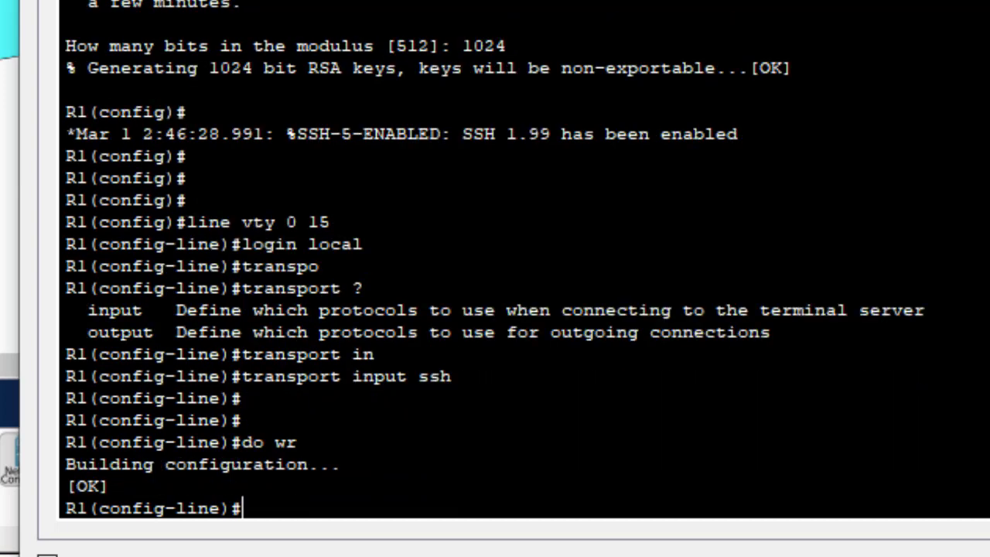
text(exit)
key(Return)
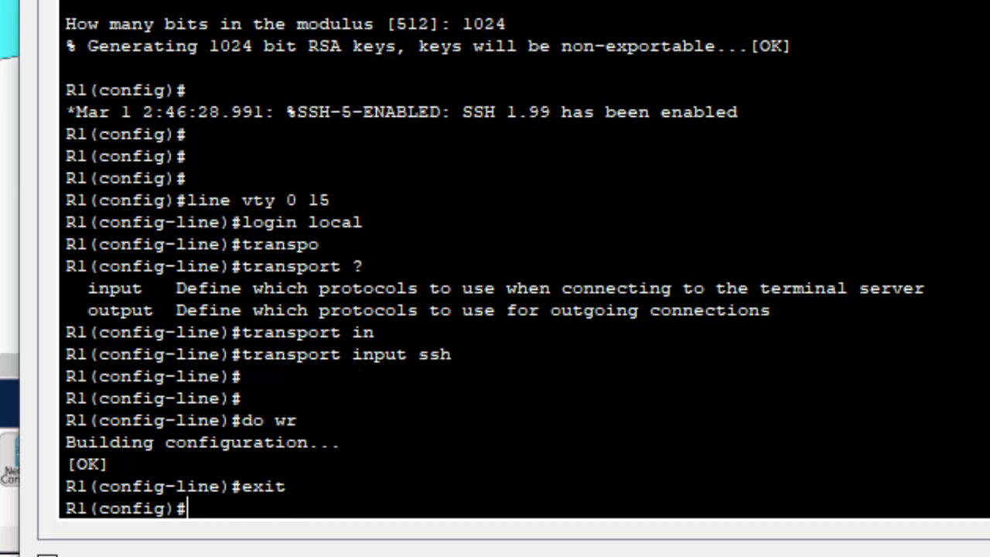
key(Return)
key(Return)
key(Return)
key(Return)
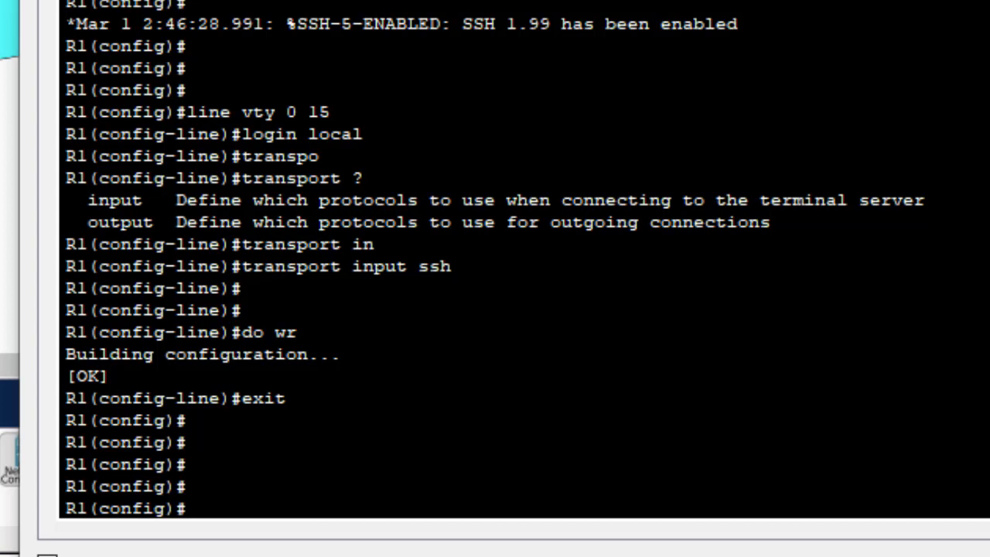
Type 'end' to return R1 to the privileged R1# prompt
text(end)
key(Return)
key(Return)
key(Return)
key(Return)
key(Return)
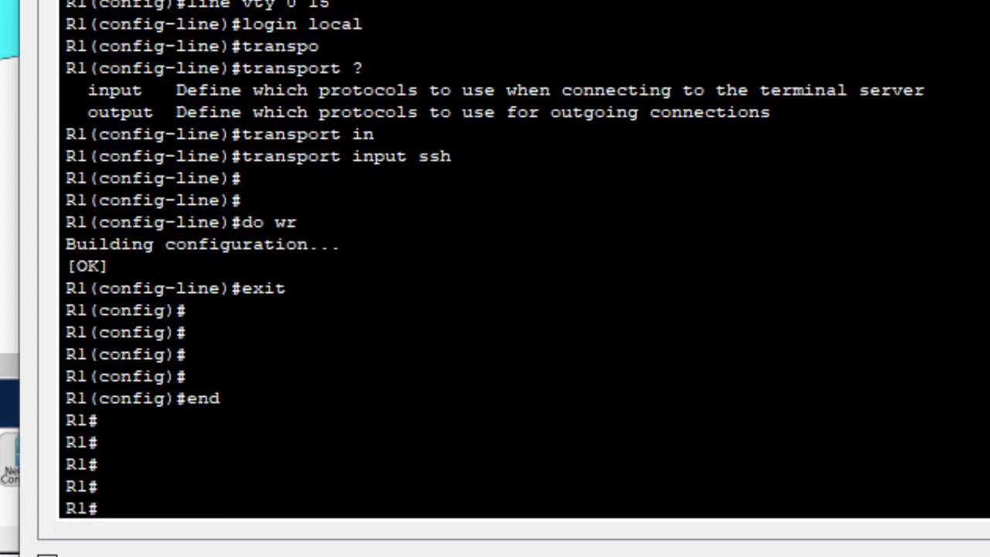
drag(99, 465, 44, 442)
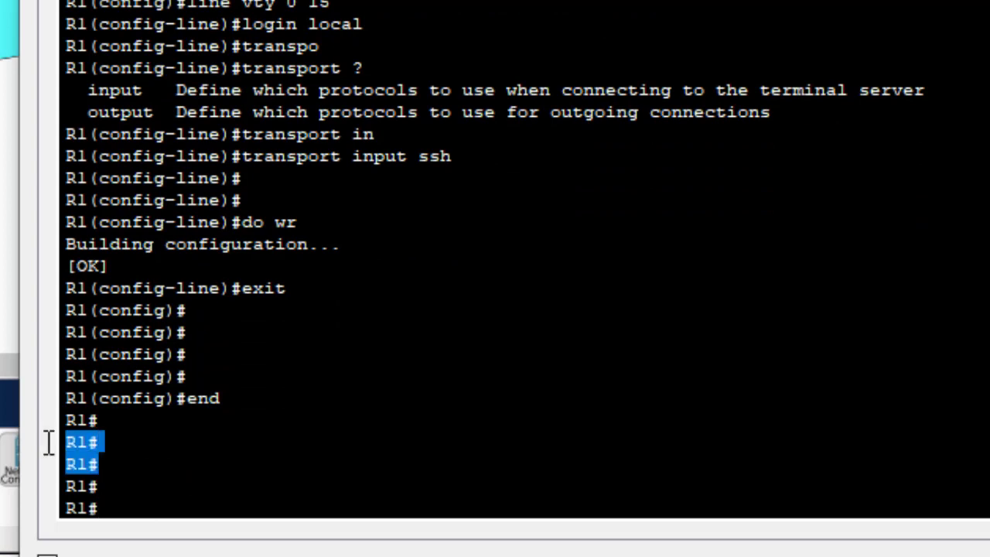
click(157, 518)
Exit the telnet session and copy the 'Connection closed' message for 192.168.2.1
text(ex)
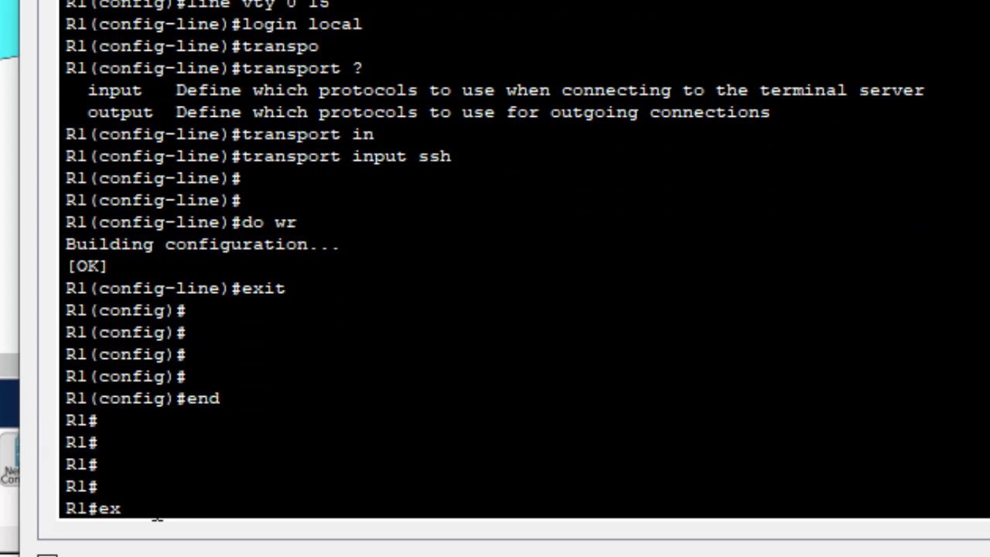
text(it)
key(Return)
key(Return)
key(Return)
key(Return)
key(Return)
key(Return)
key(Return)
key(Return)
key(Return)
key(Return)
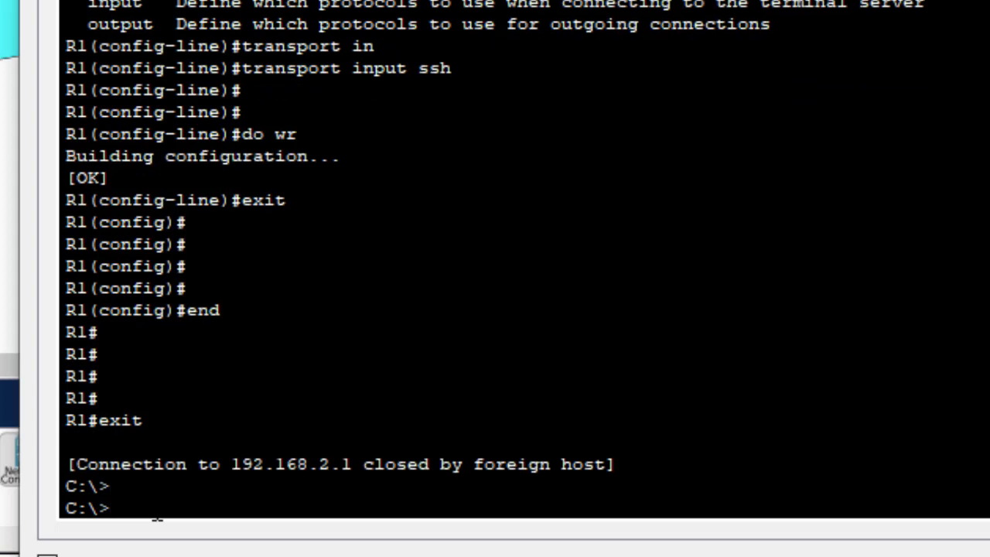
key(Return)
key(Return)
key(Return)
key(Return)
key(Return)
key(Return)
key(Return)
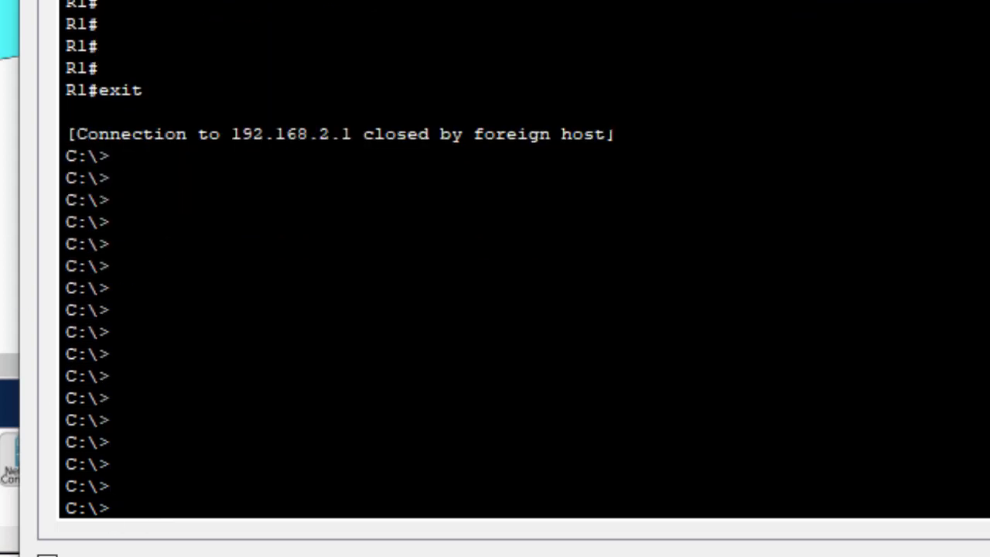
drag(605, 134, 232, 134)
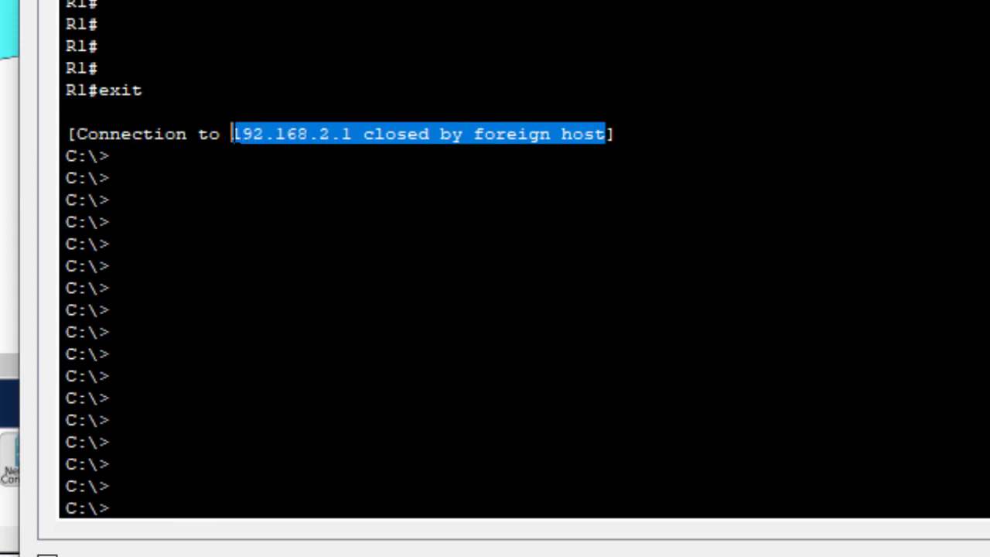
right_click(344, 134)
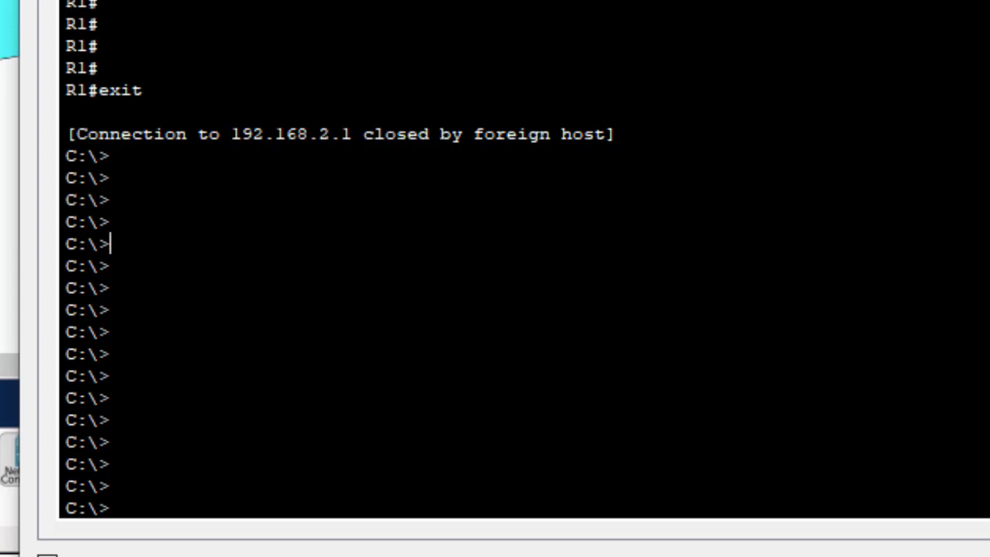
Begin the SSH command with ssh -l, highlighting the -l login option
text(ssh -l)
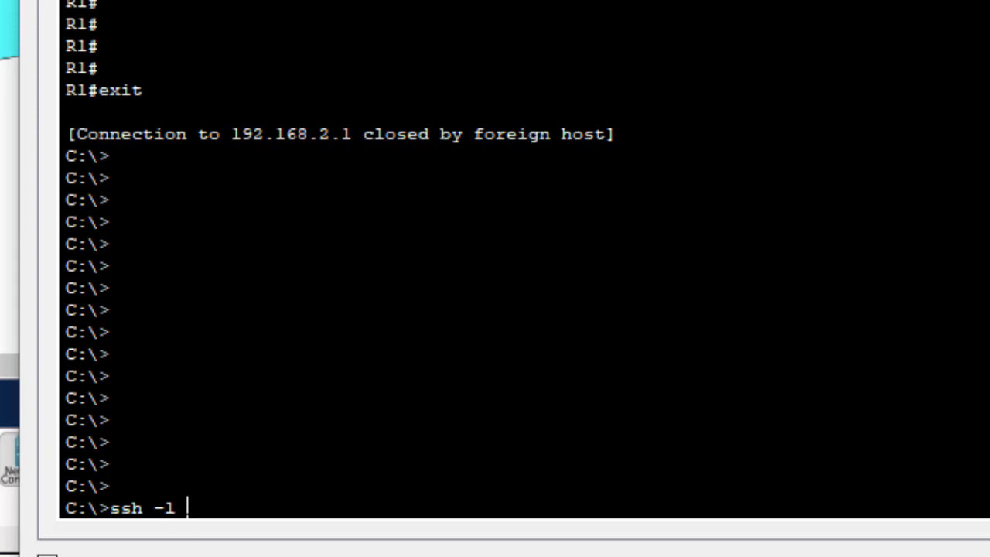
drag(188, 509, 155, 509)
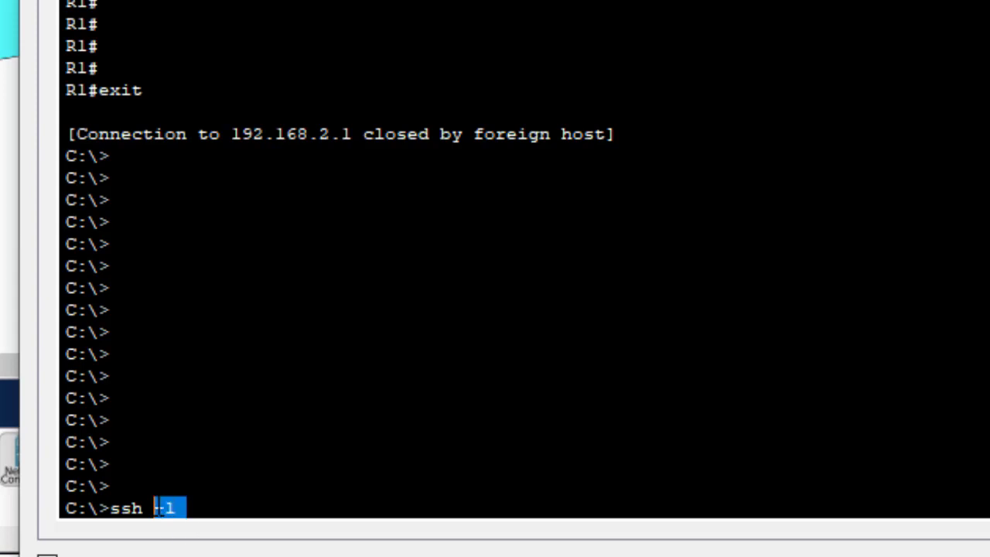
click(187, 508)
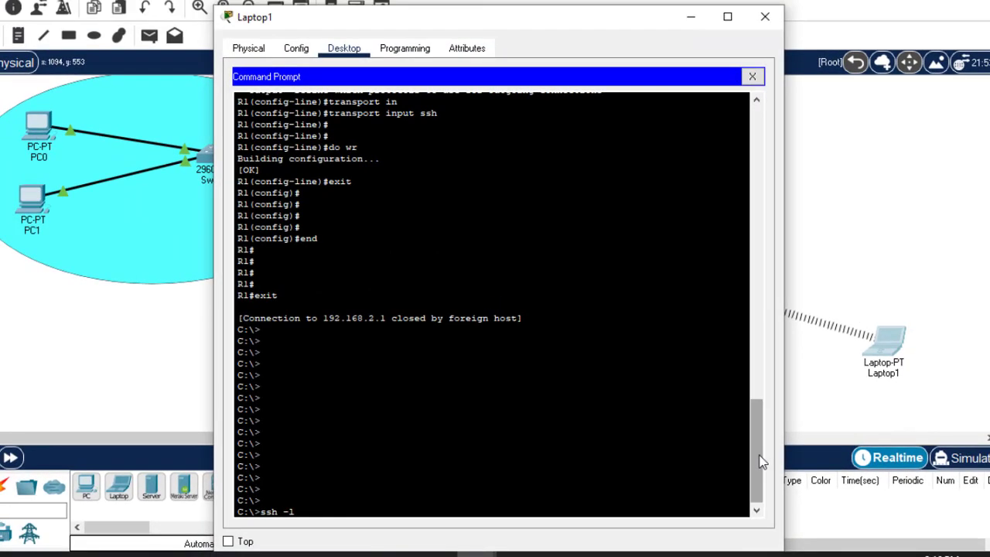
drag(758, 429, 747, 348)
scroll(790, 363, up, 5)
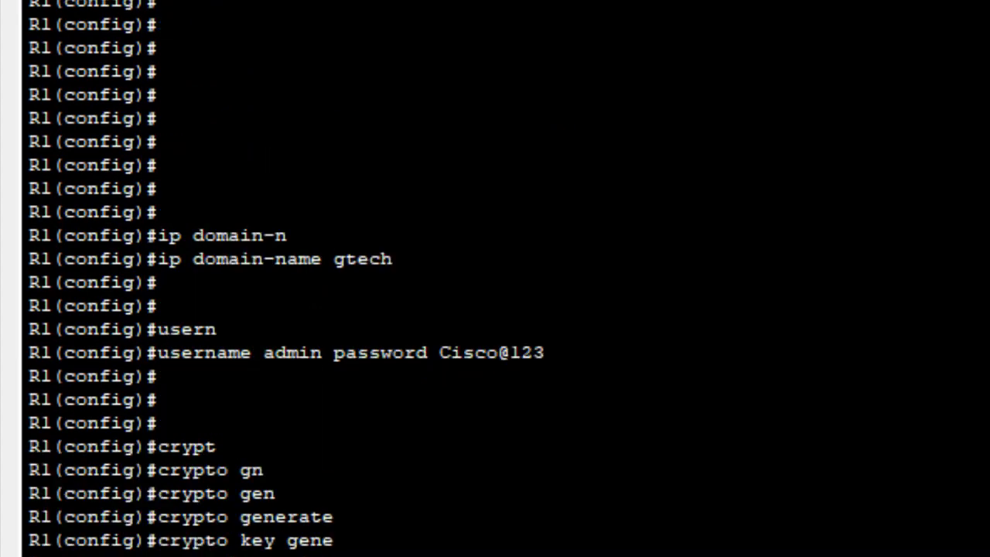
scroll(495, 279, down, 15)
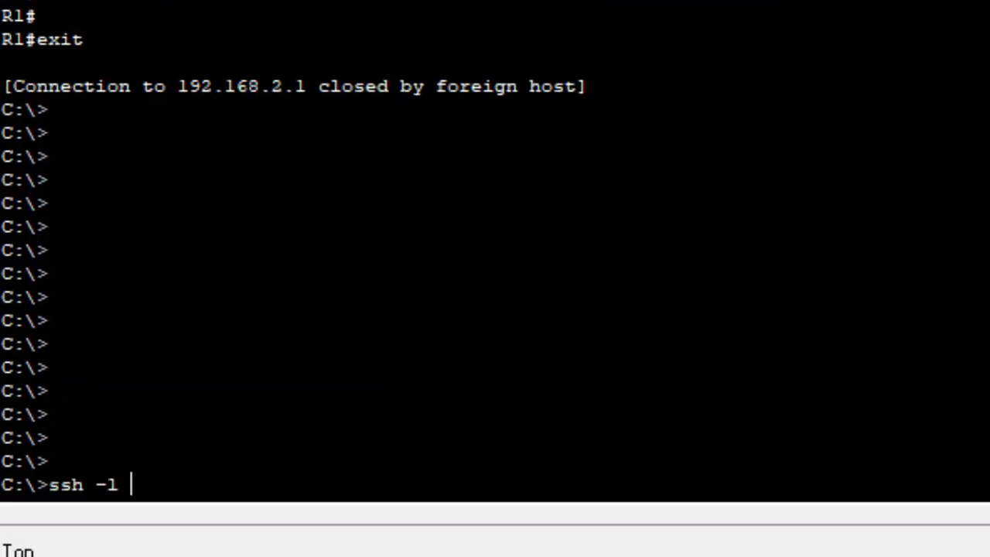
Complete it with user admin and address 192.168.2.1, highlighting each, and run it
text(admin)
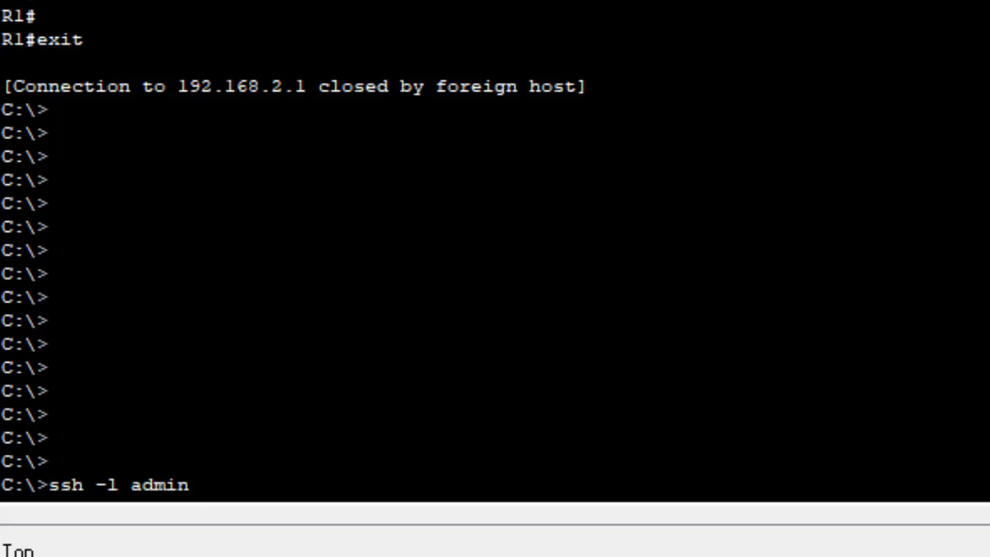
text(192.168)
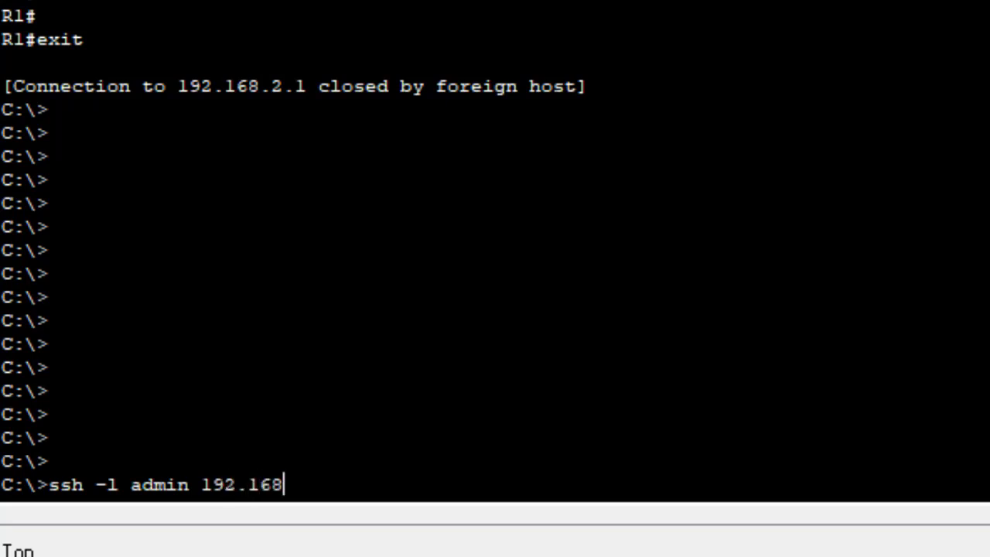
text(.2.1)
drag(188, 485, 131, 485)
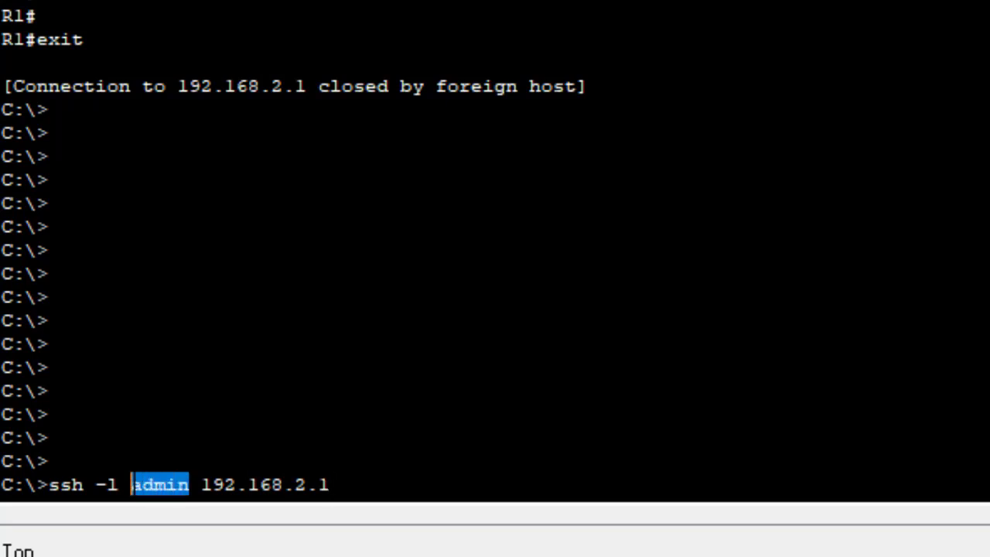
click(330, 486)
drag(329, 486, 201, 486)
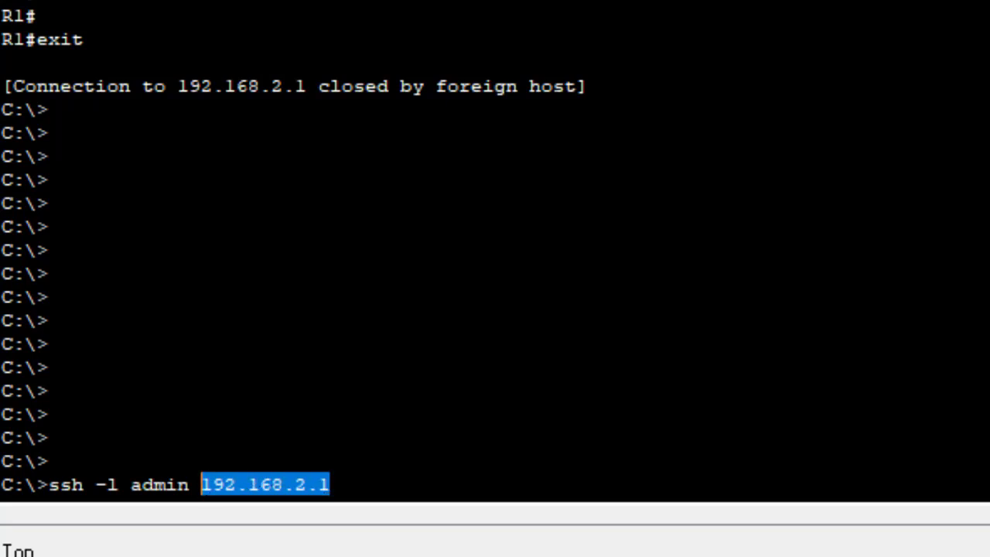
click(330, 486)
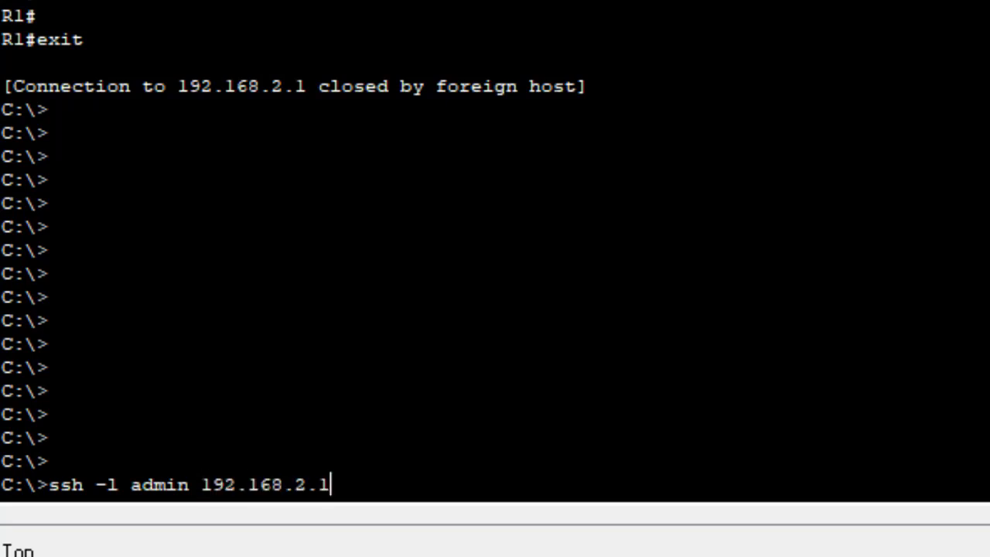
key(Return)
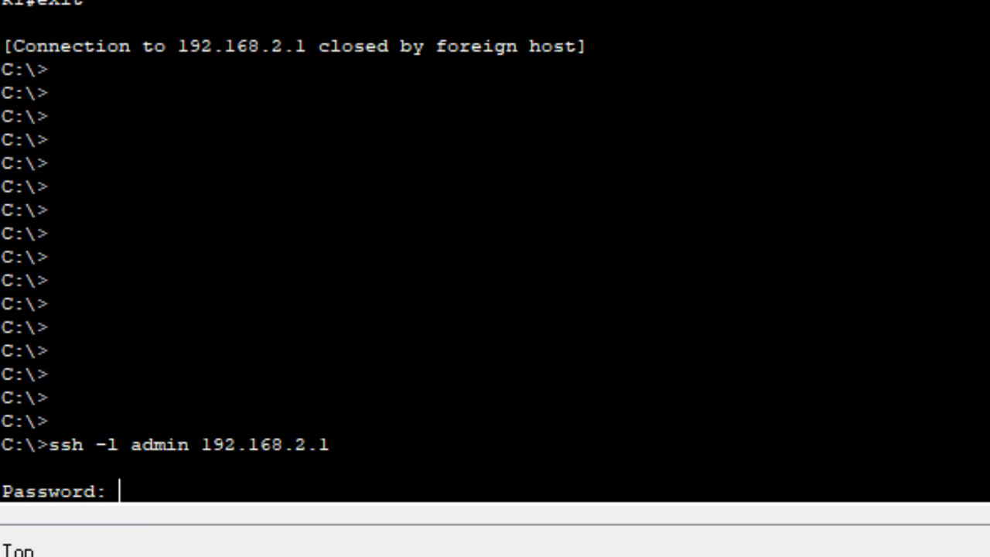
Give the admin login password, then run en with the enable password to reach R1#
key(Return)
key(Return)
key(Return)
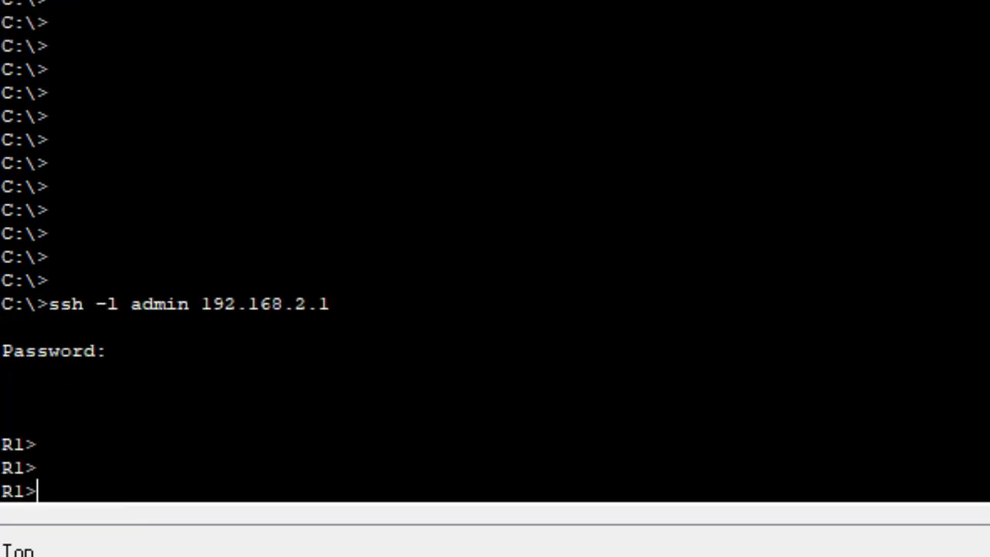
text(en)
key(Return)
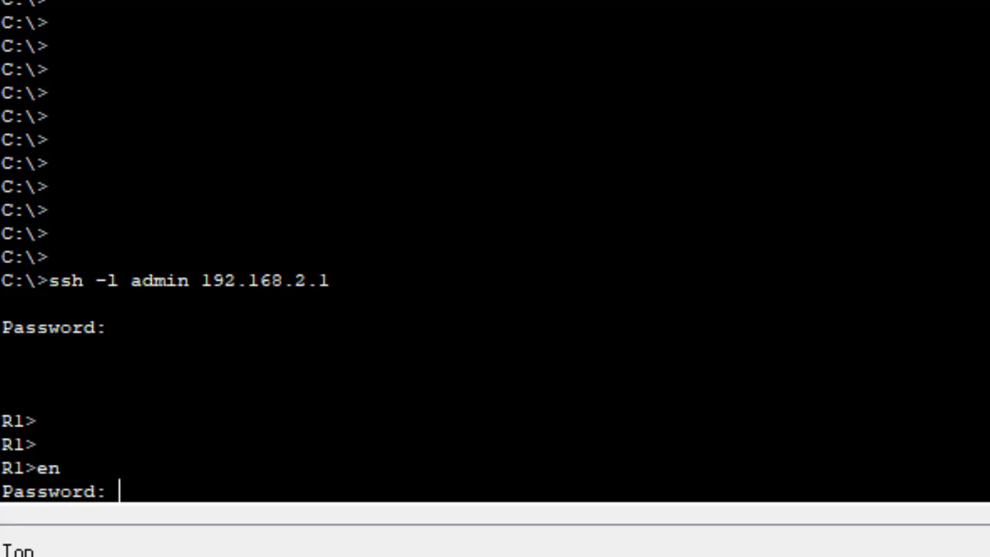
key(Return)
key(Return)
key(Return)
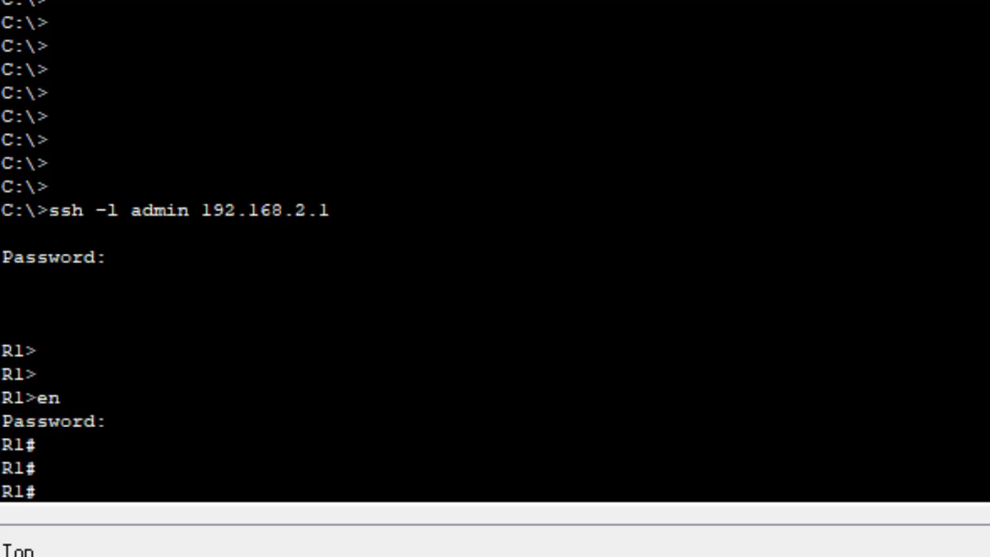
key(Return)
key(Return)
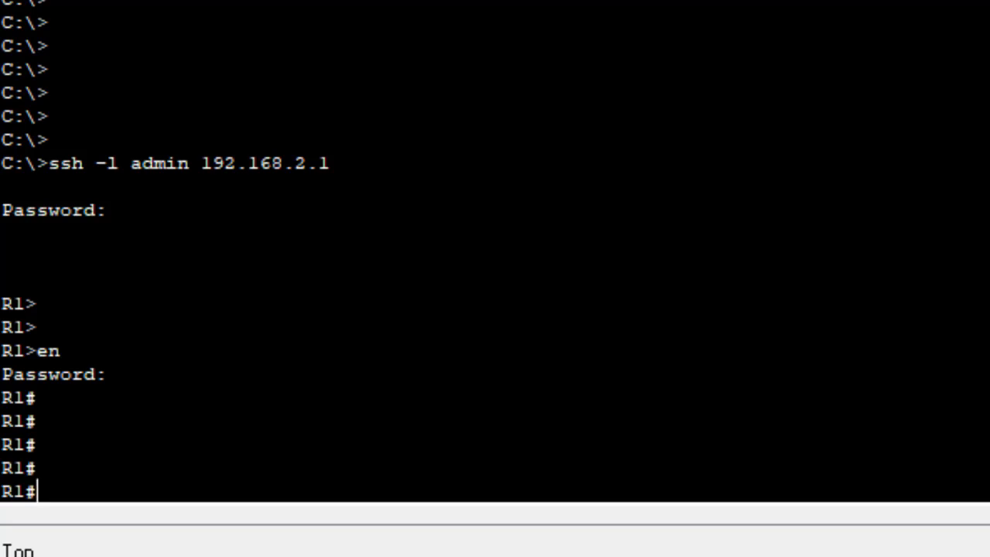
Scroll back to highlight the transport input ssh line and the earlier telnet 192.168.2.1 command
scroll(495, 252, up, 10)
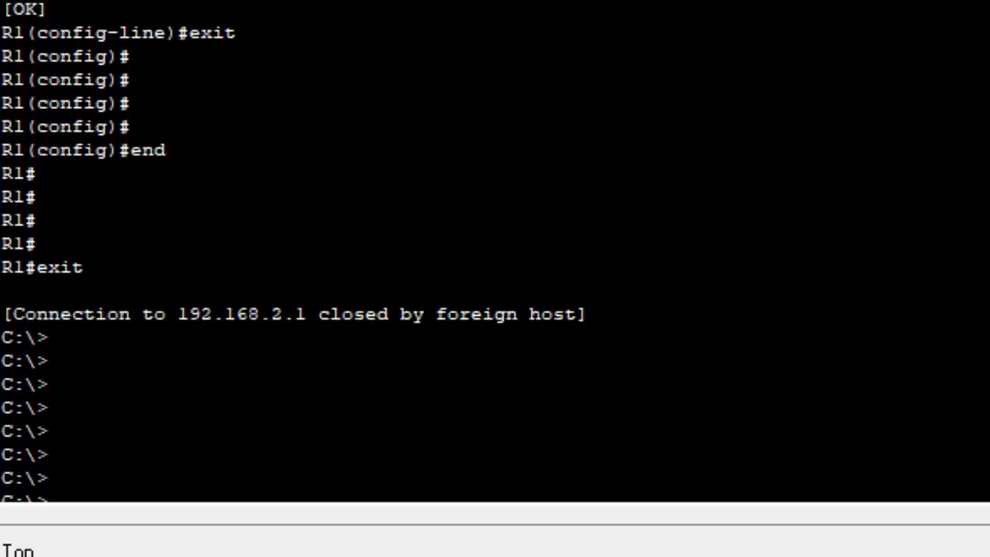
drag(412, 28, 192, 28)
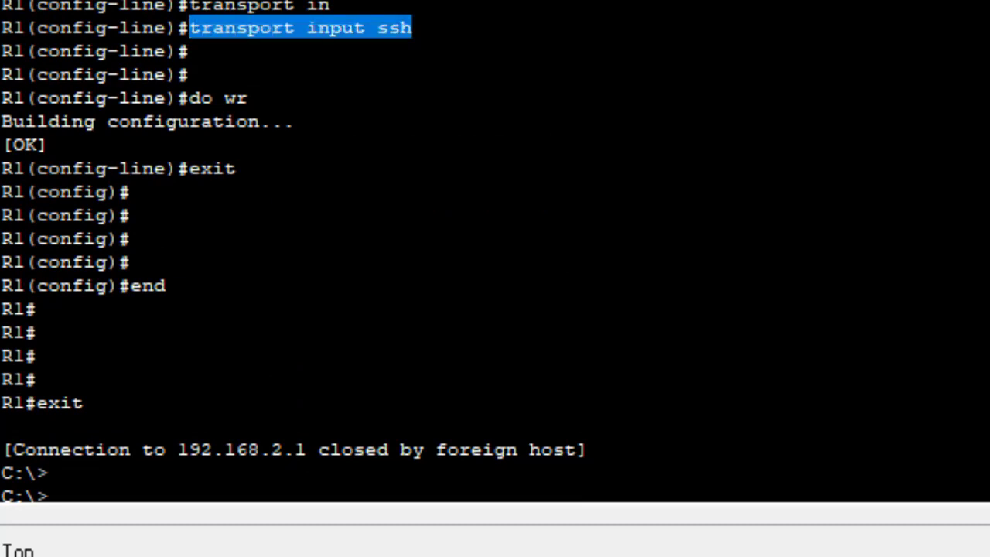
scroll(495, 251, up, 15)
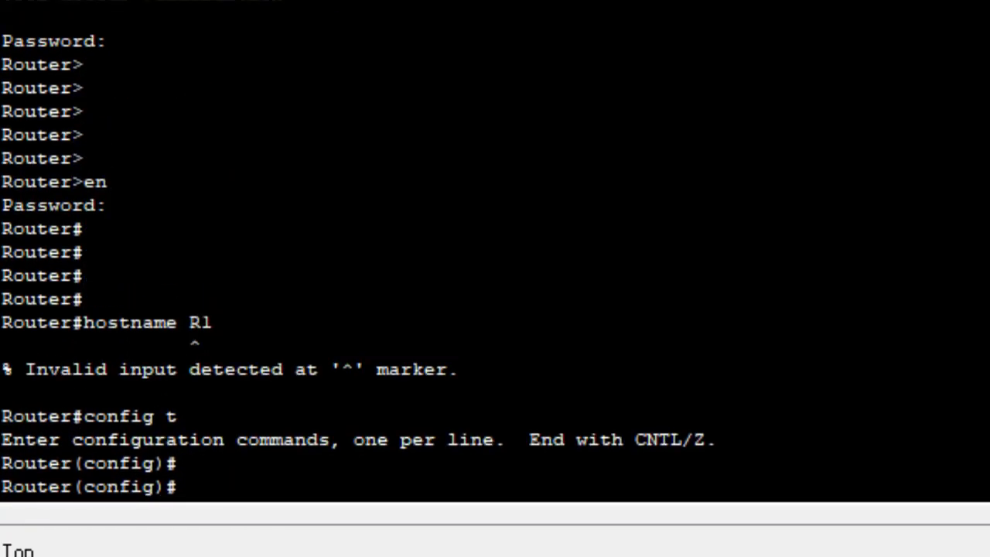
scroll(495, 251, up, 5)
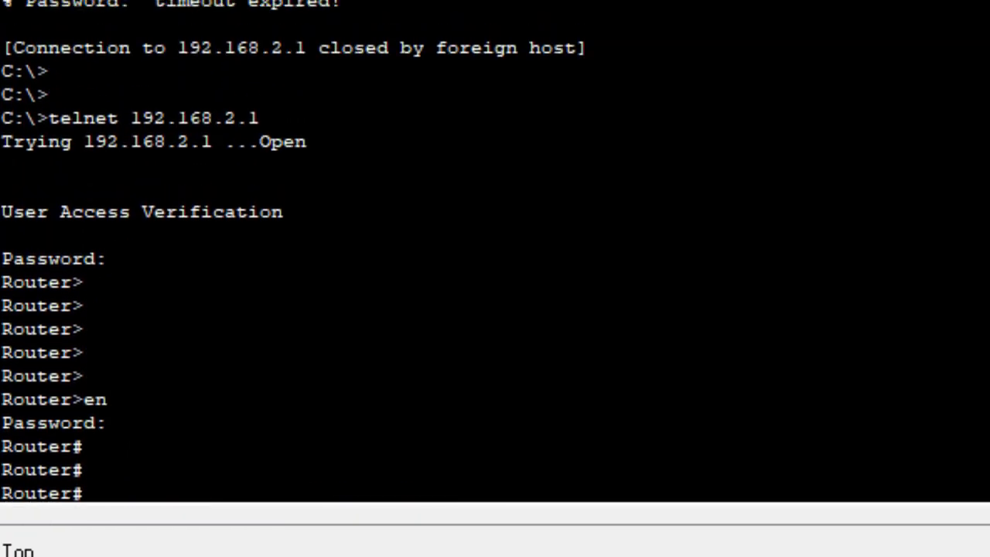
drag(260, 117, 51, 117)
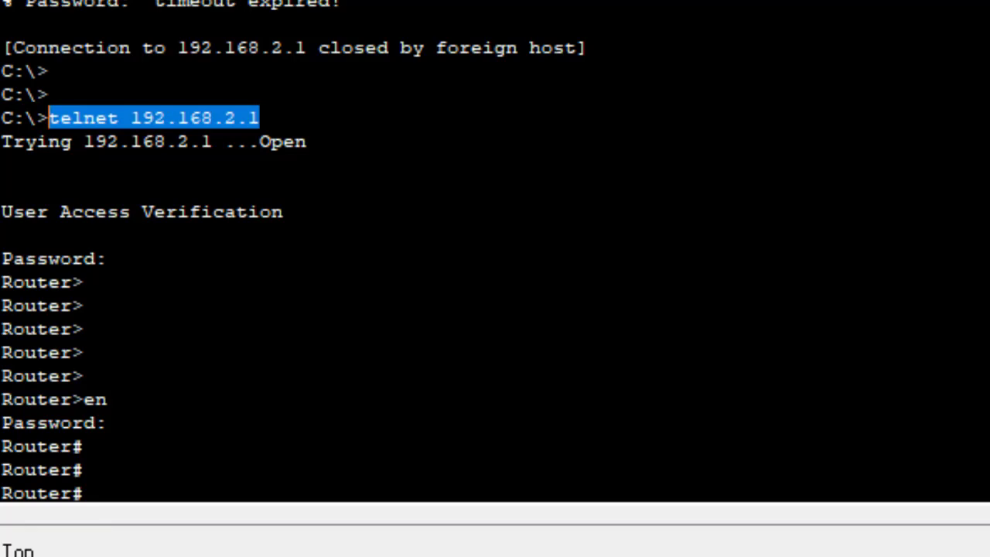
Configure hostname R1, domain gtech, an admin user, RSA 1024 keys, SSH-only vty 0 15 login local, and save
key(Return)
text(hostname R1 config t   hostname R1)
key(Return)
key(Return)
key(Return)
key(Return)
key(Return)
key(Return)
key(Return)
key(Return)
key(Return)
key(Return)
text(ip domain-n)
key(Return)
text(ip domain-name gtech   usern)
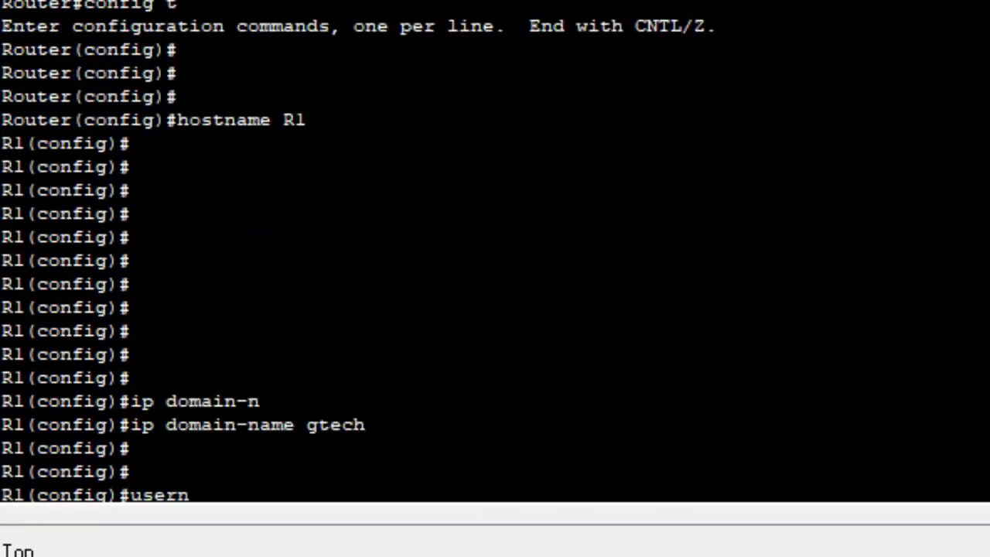
key(Return)
text(username admin password Cisco@123   crypt crypto gn crypto gen crypto generate crypto key gene crypto key generate rs crypto key generate rsa 1024)
key(Return)
key(Return)
key(Return)
key(Return)
text(line vty 0 15 login local transpo transport ?in)
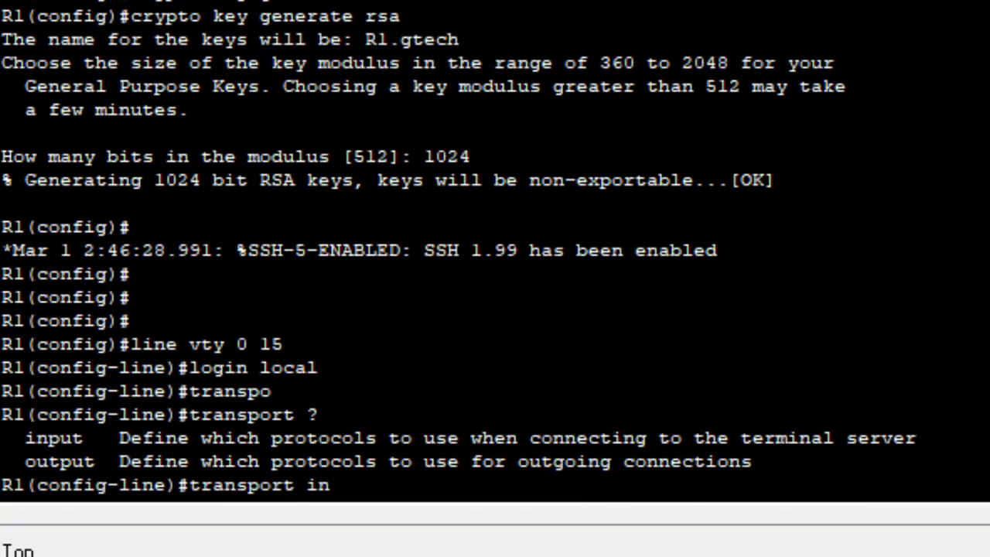
text( transport input ssh   do wr exit     end     exit)
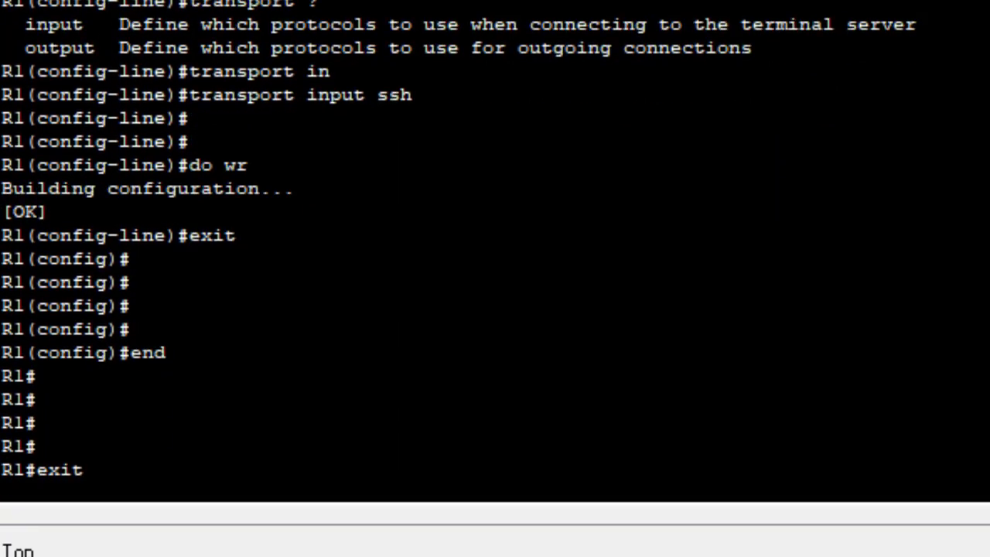
SSH to 192.168.2.1 as admin, enter privileged mode, then exit the session
scroll(496, 248, up, 4)
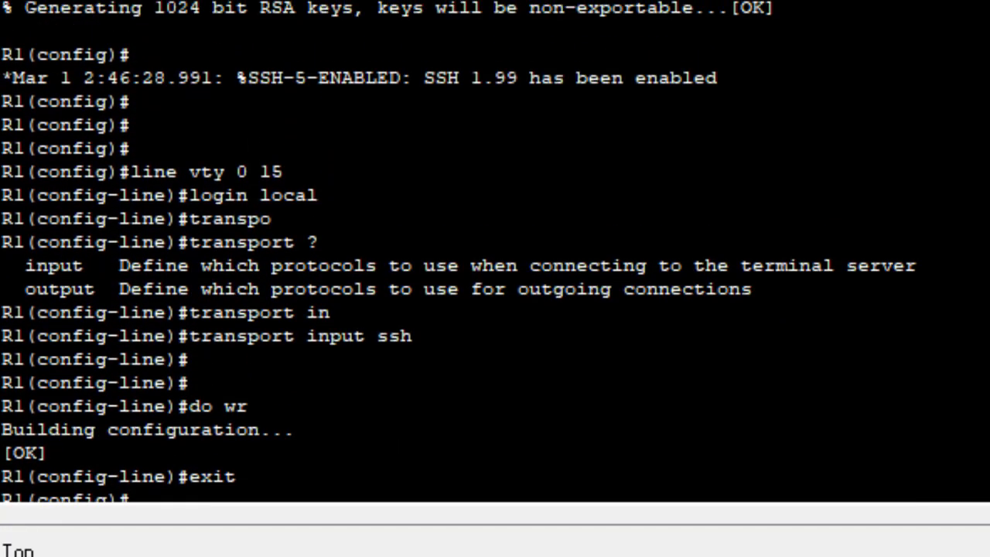
scroll(495, 248, down, 4)
text(ssh -l admin 192.168.2.1 )
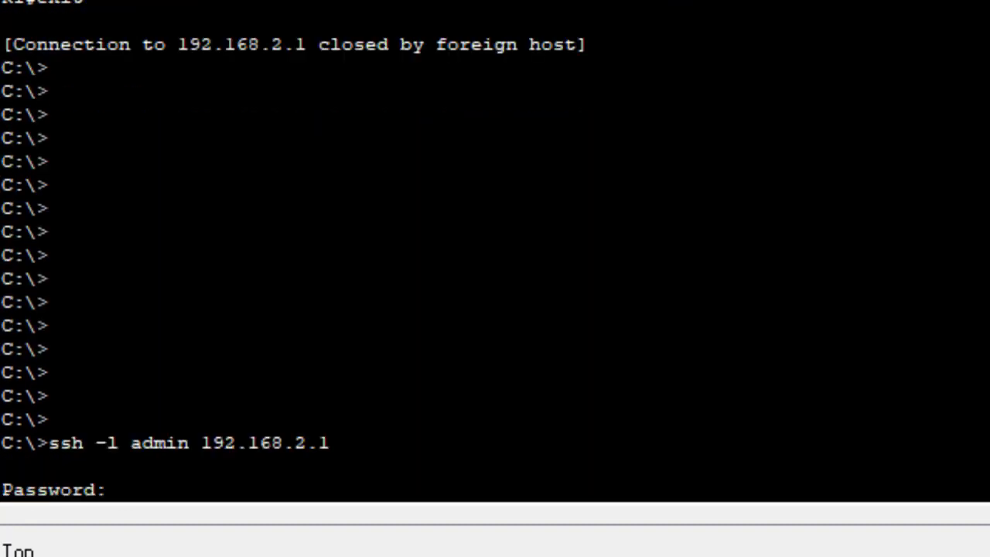
text(   en)
key(Return)
key(Return)
key(Return)
key(Return)
key(Return)
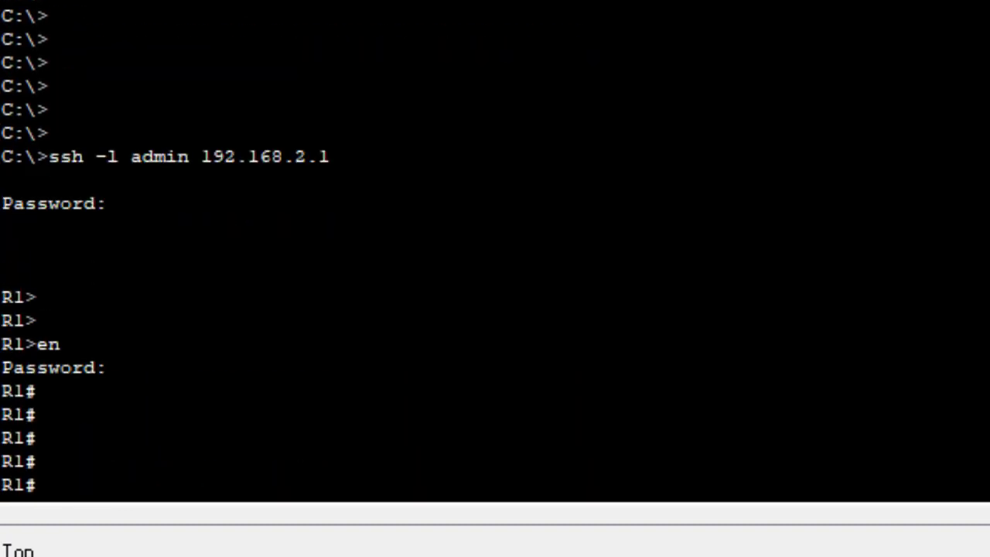
text(exit)
key(Return)
key(Return)
key(Return)
key(Return)
key(Return)
key(Return)
key(Return)
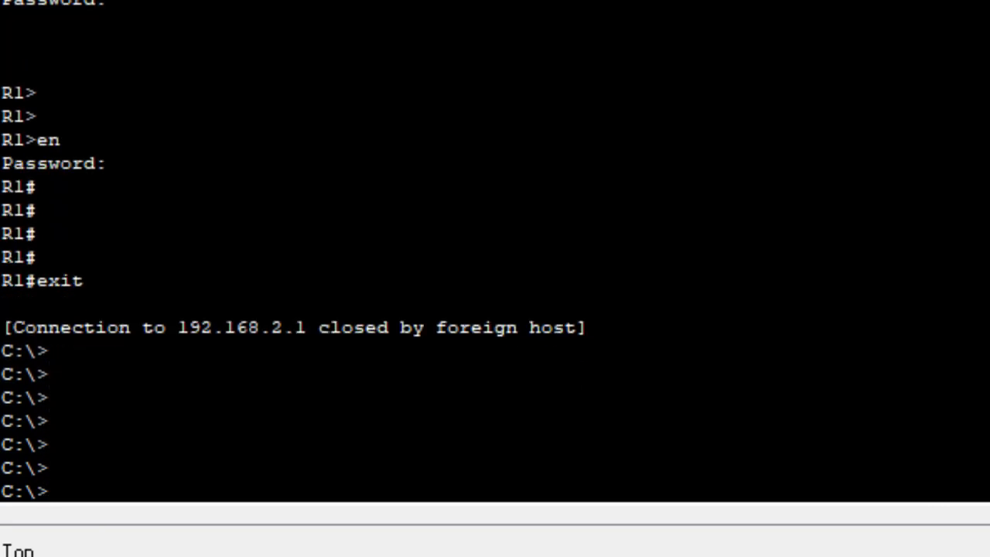
Telnet to 192.168.2.1 and highlight the message that the router closed the connection
text(telnet)
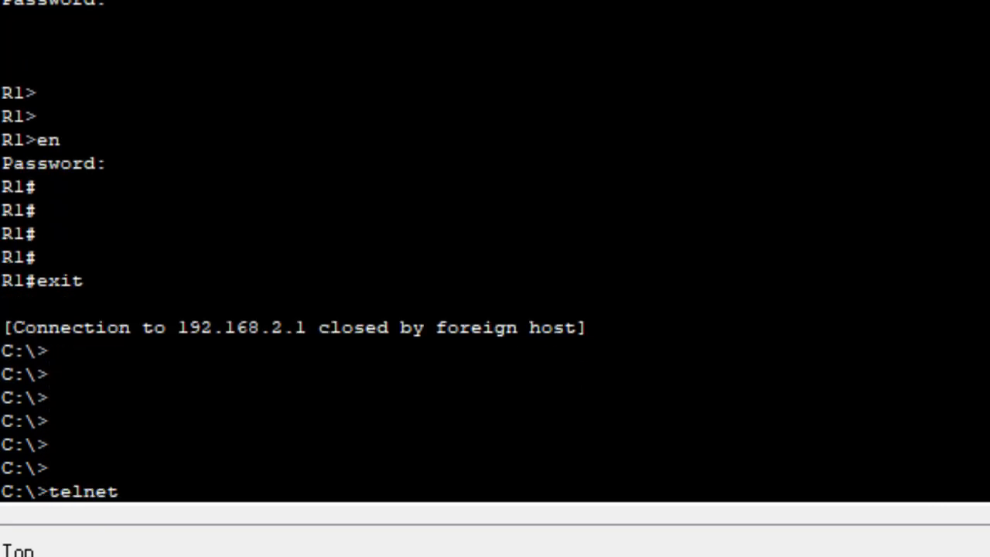
text( 192.168.2.1)
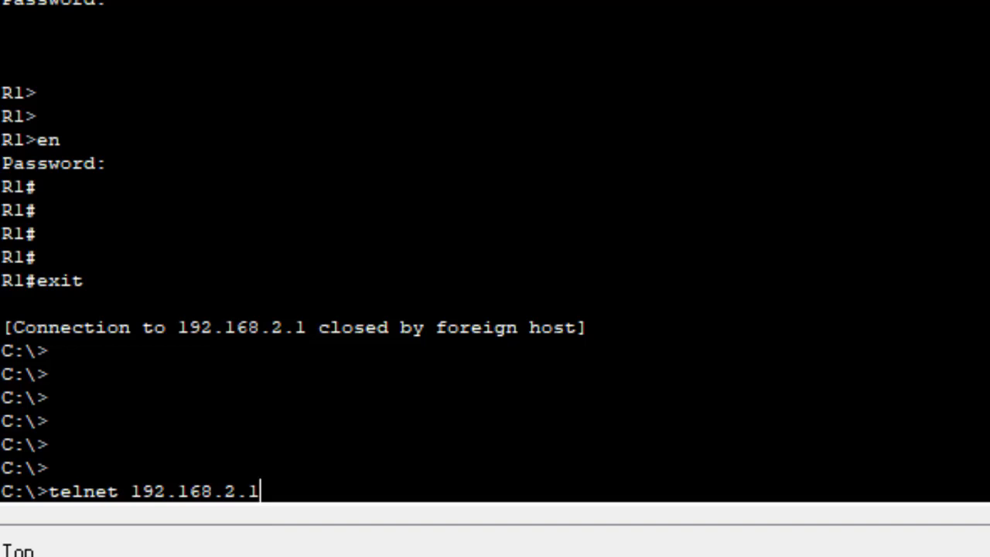
key(Return)
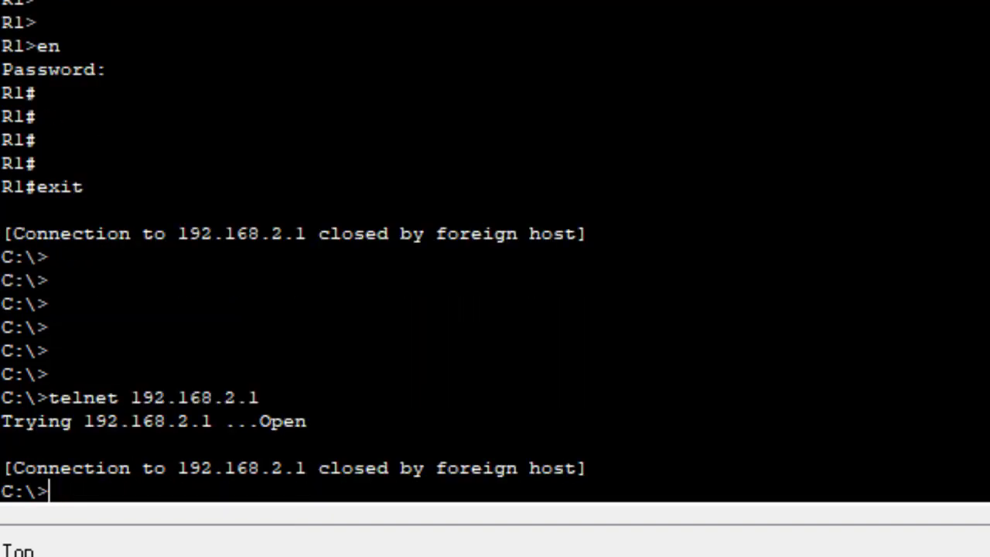
drag(178, 468, 551, 468)
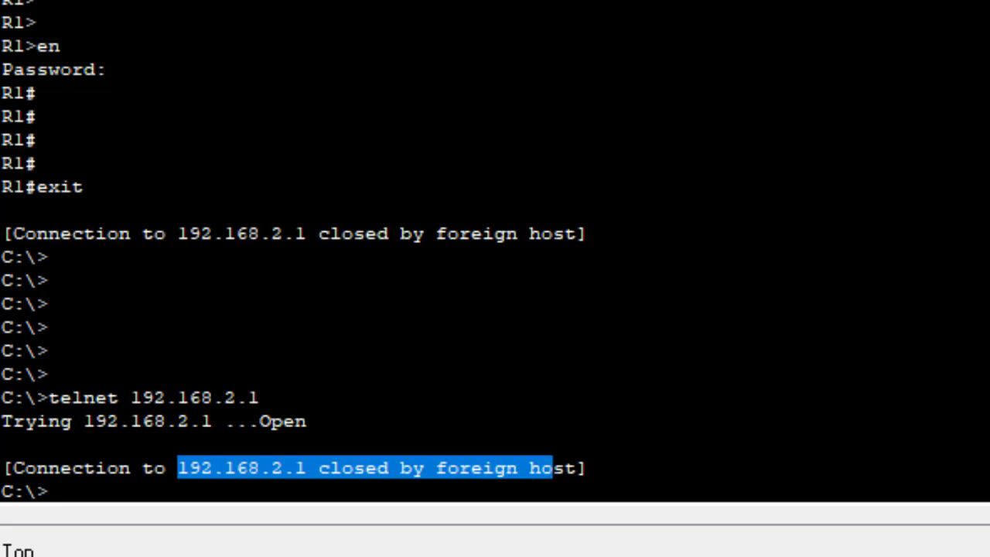
scroll(495, 248, up, 10)
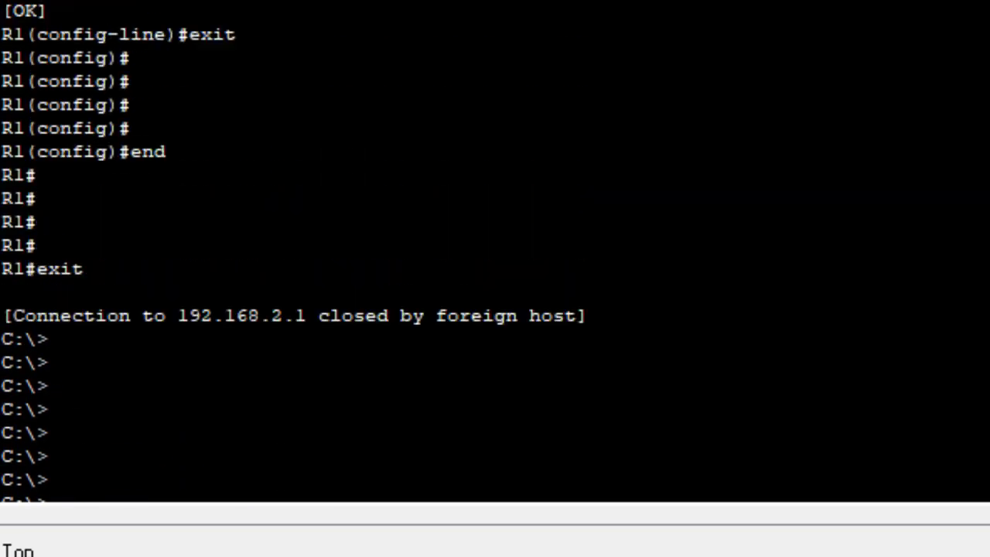
Highlight the transport input ssh line in the output
drag(208, 99, 208, 75)
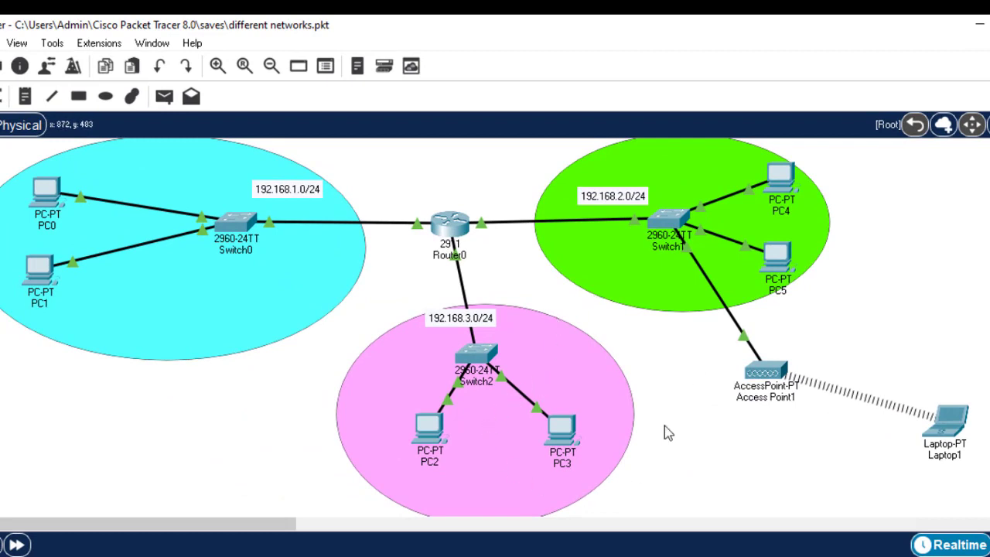
In PC2's command prompt, rerun telnet 192.168.1.1 and highlight the connection-closed message
click(424, 433)
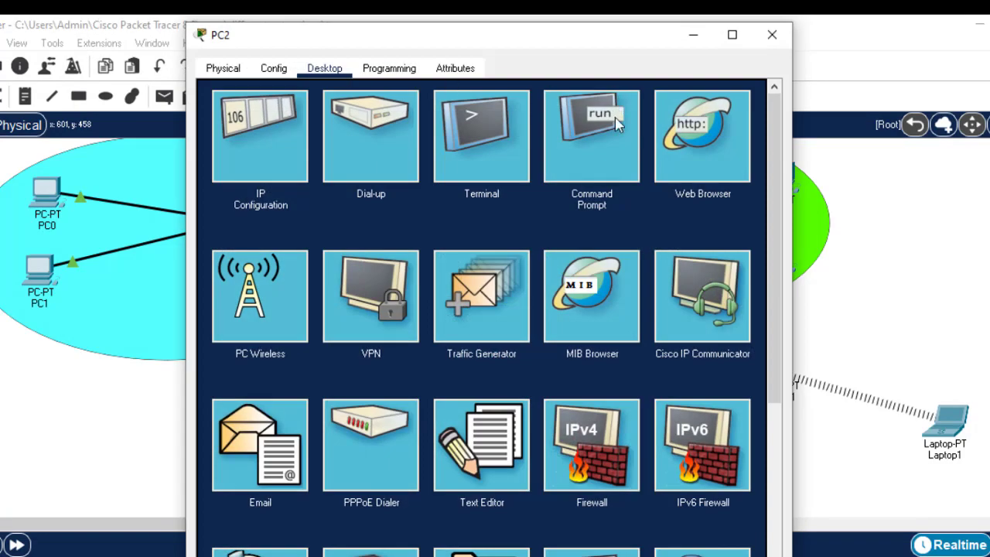
click(622, 153)
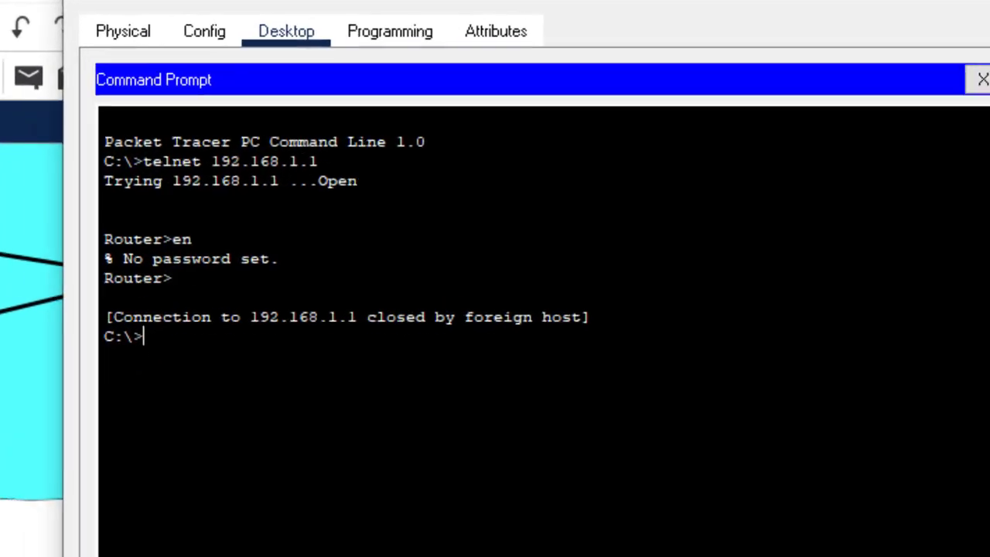
key(Return)
key(Return)
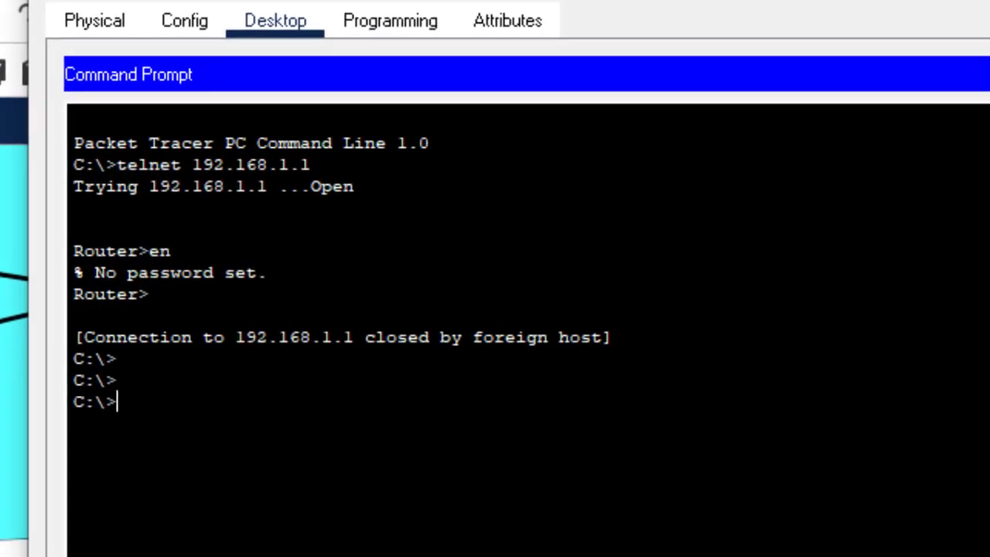
key(Up)
key(Return)
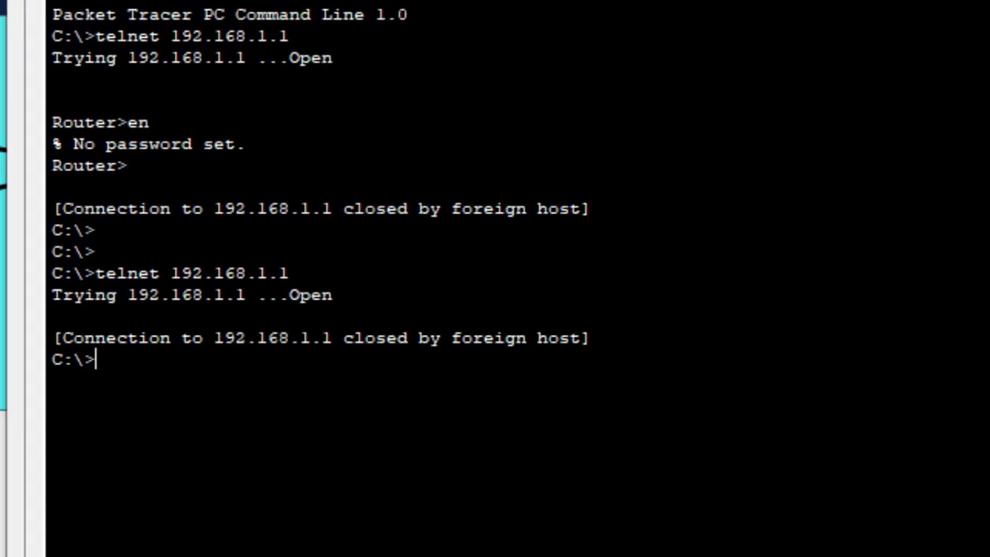
drag(247, 338, 588, 317)
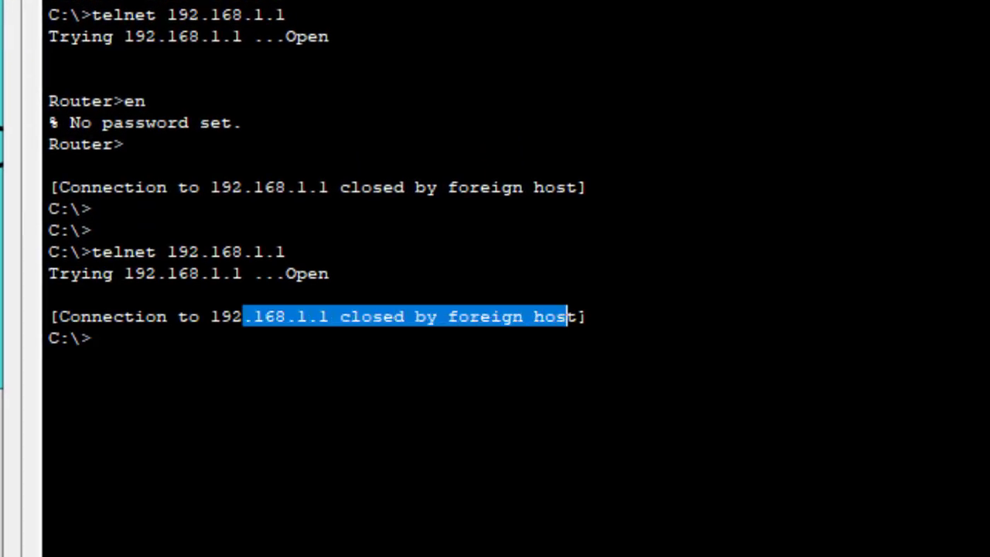
key(Return)
key(Return)
key(Return)
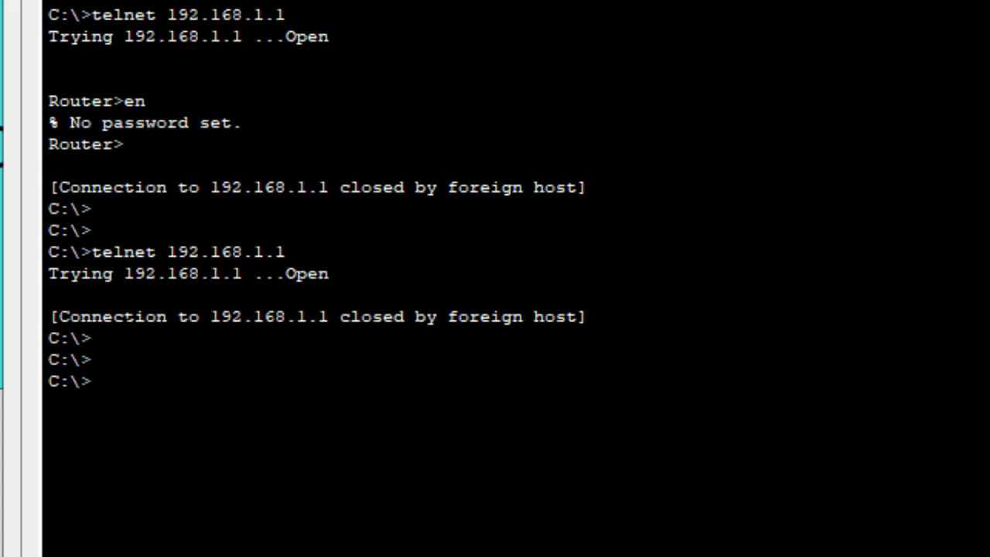
Run ssh -l admin 192.168.1.1 from PC2, highlighting the password prompt and the refused telnet attempt
text(ssh -l admin )
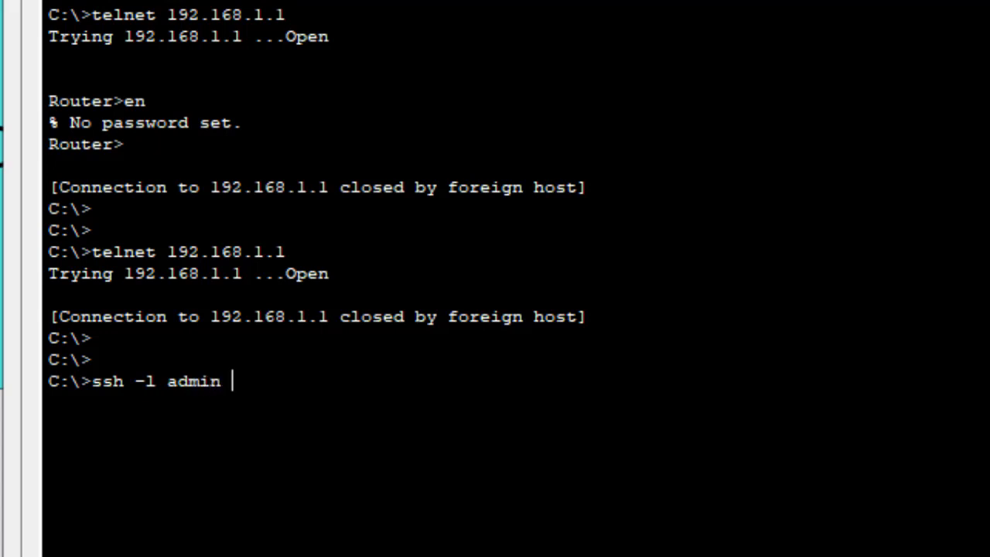
text(192.168.1.)
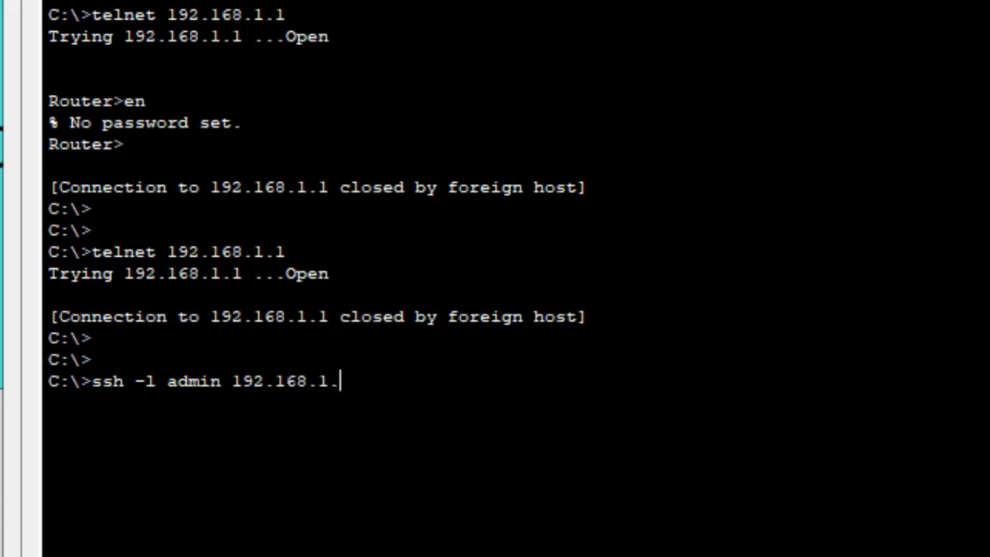
text(1)
key(Return)
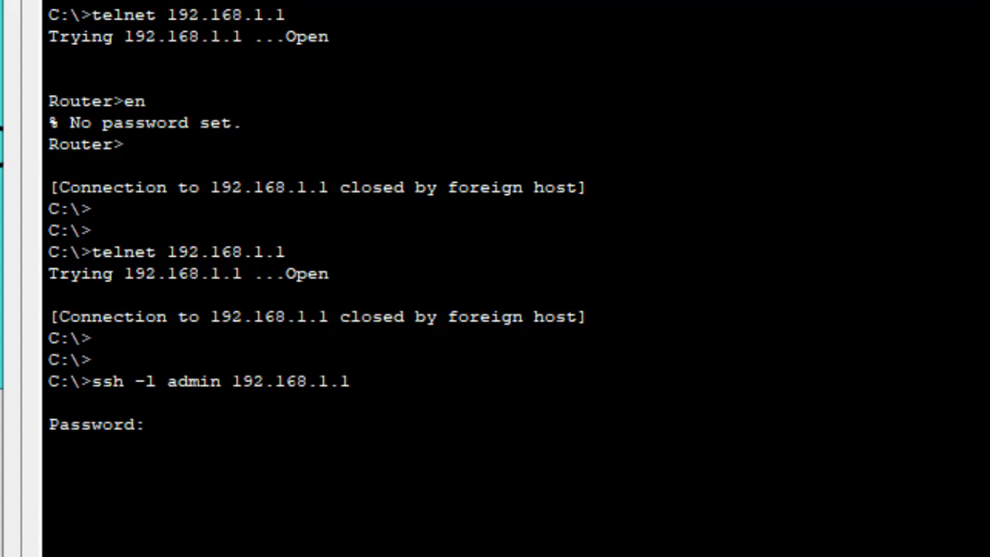
drag(157, 424, 92, 381)
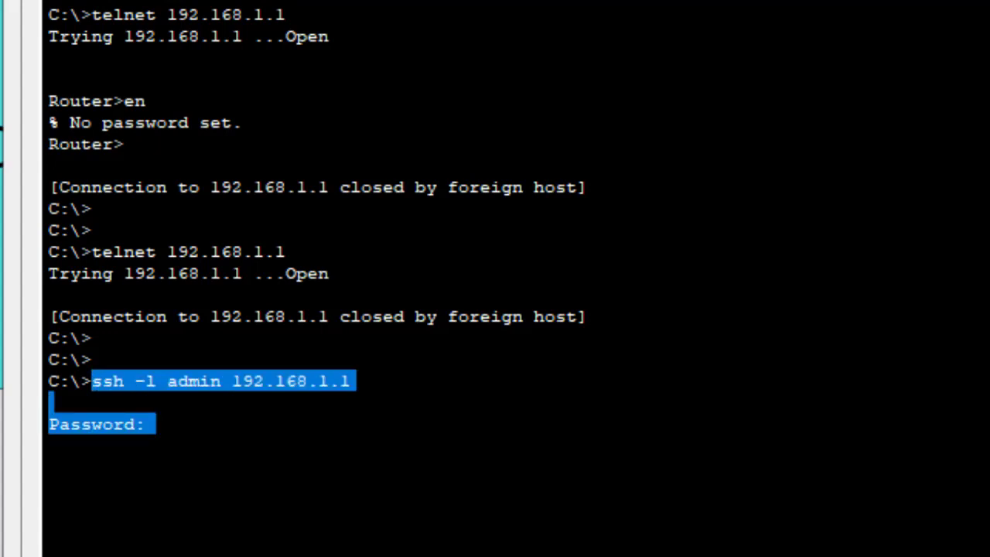
drag(333, 273, 94, 258)
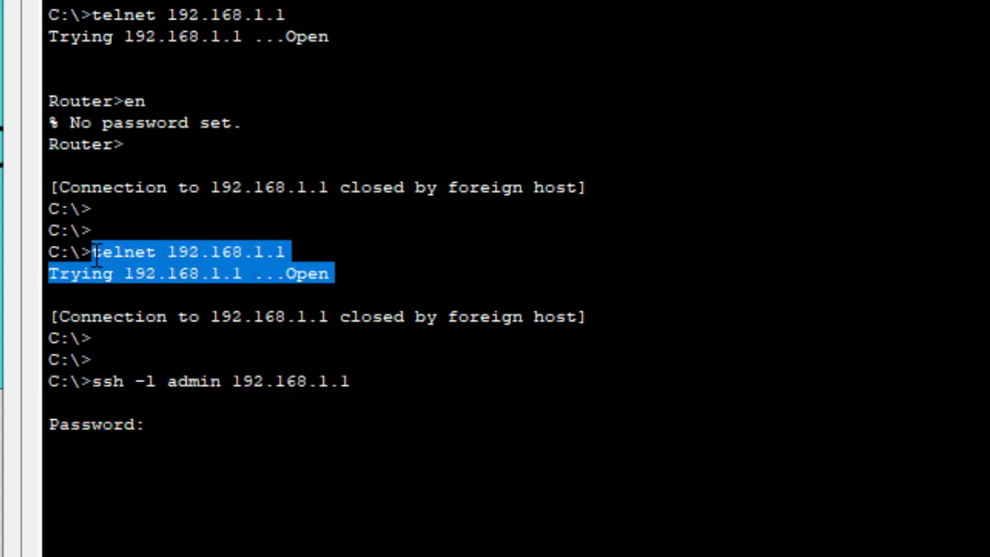
key(ctrl+c)
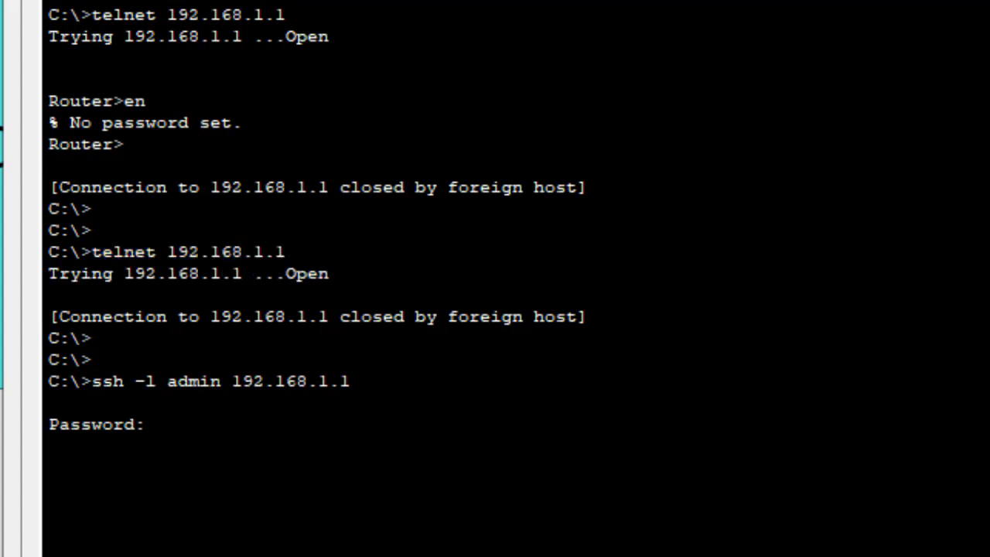
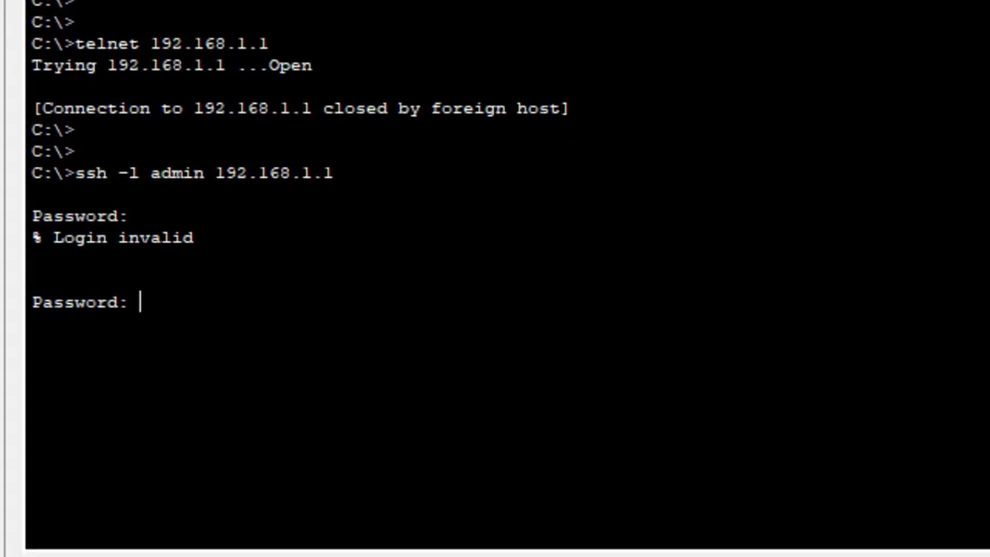
Log in over SSH, enable privileged mode, and enter global configuration mode
key(Return)
text(n)
key(Return)
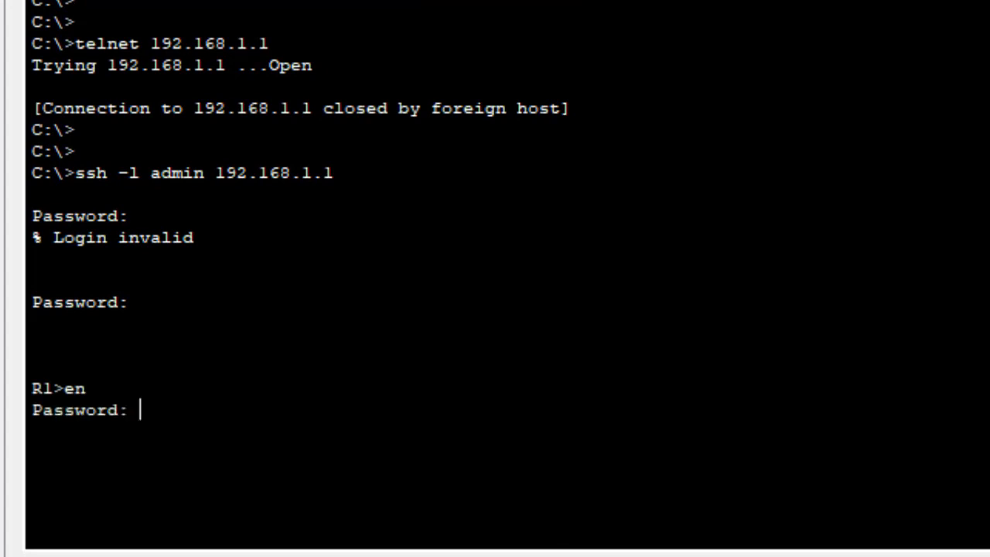
key(Return)
key(Return)
key(Return)
key(Return)
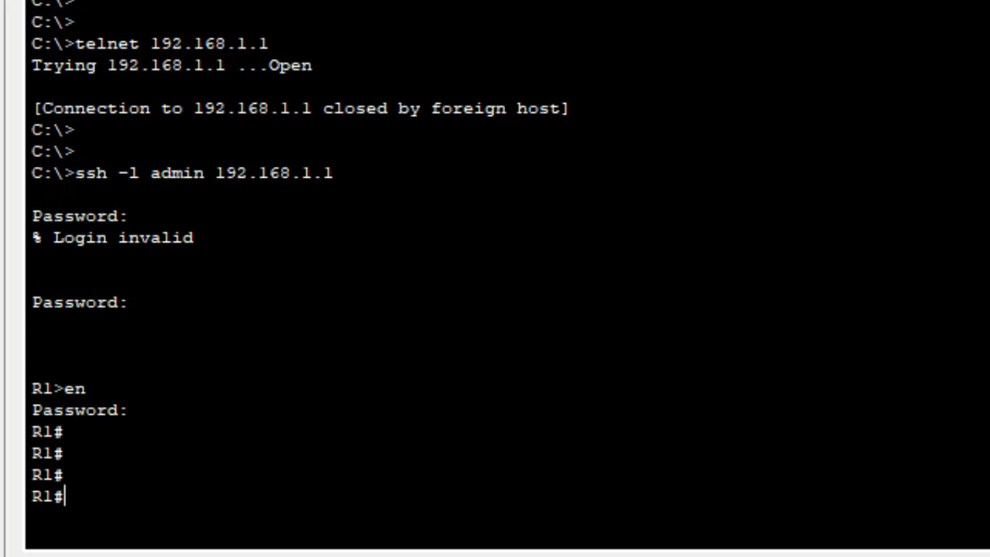
text(h)
key(BackSpace)
text(confi)
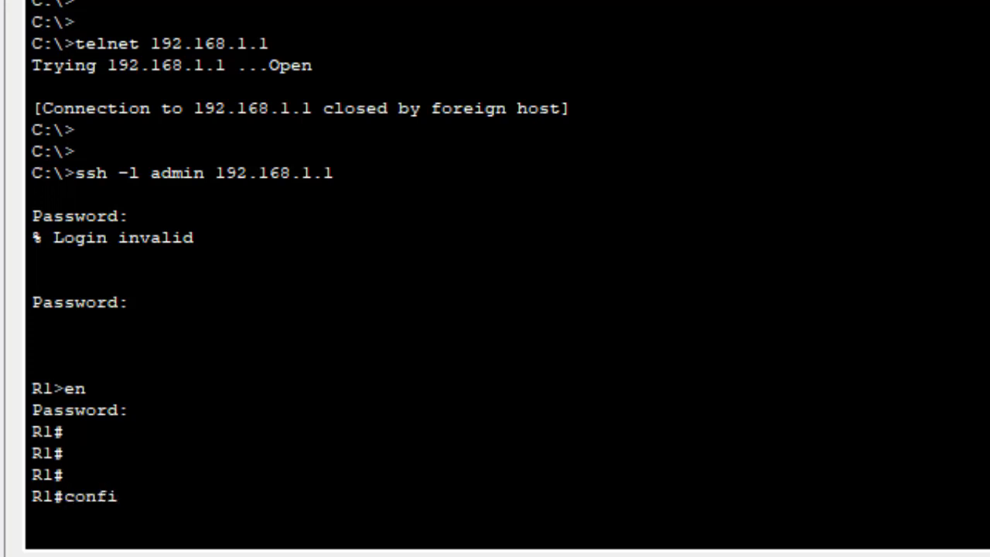
key(Tab)
text(t)
key(Return)
key(Return)
key(Return)
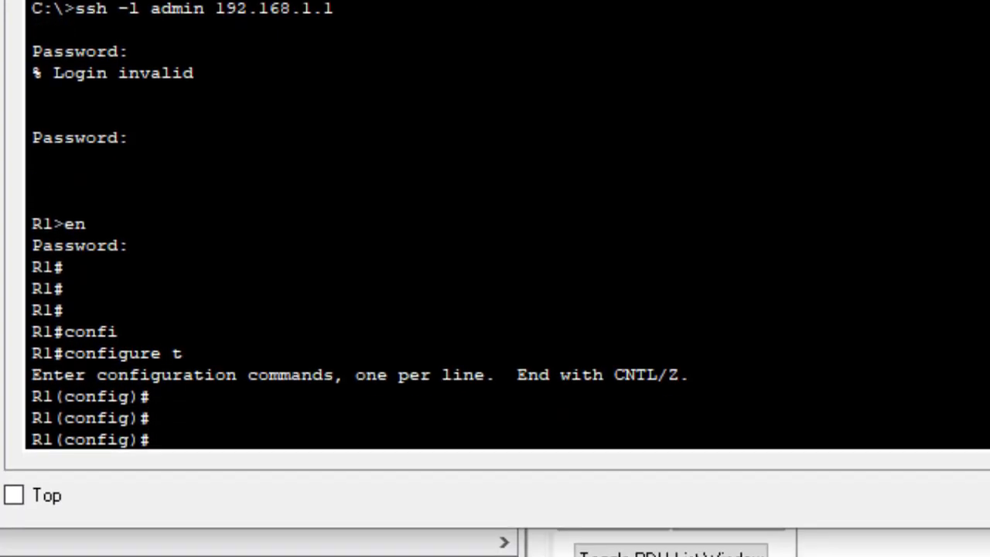
Set the hostname to Gtech, save with do wr, and close the Command Prompt
text(hostname )
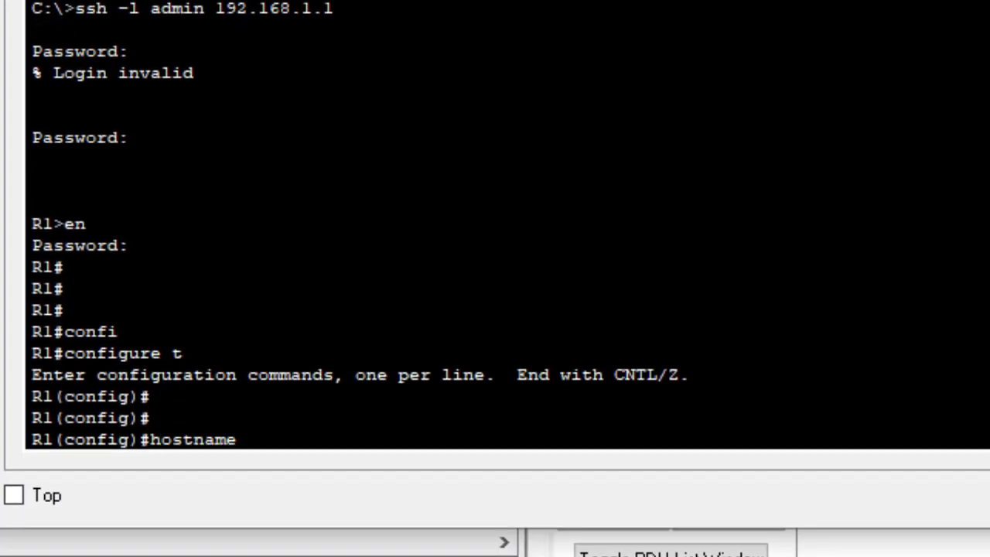
text(Gtech)
key(Return)
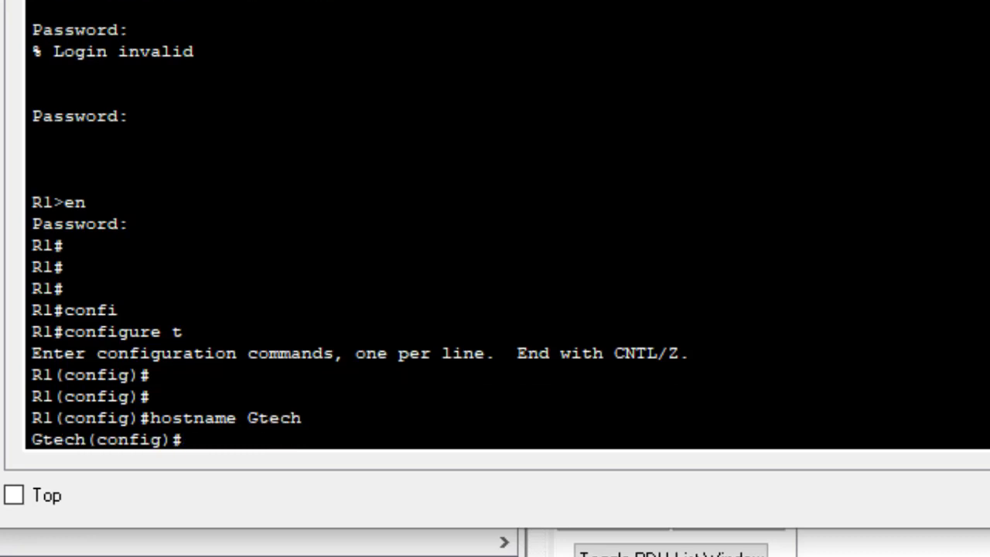
text(do wr)
key(Return)
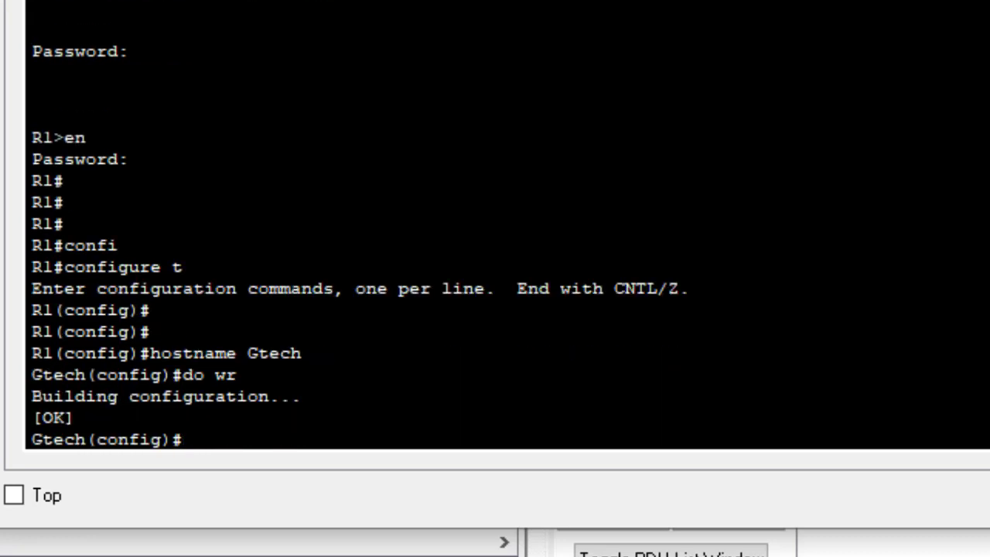
key(alt+F4)
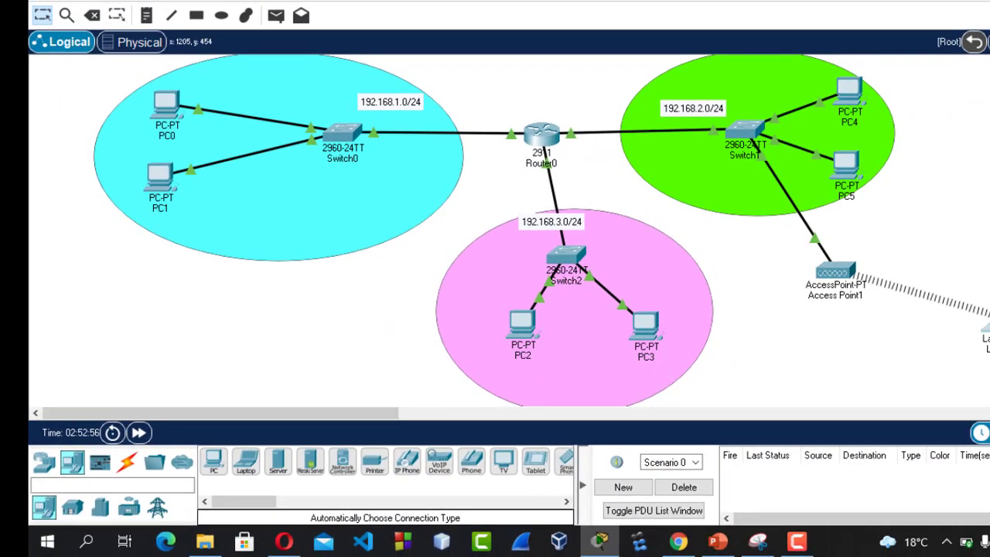
Switch from PC2's command prompt to PC0's command prompt
click(443, 228)
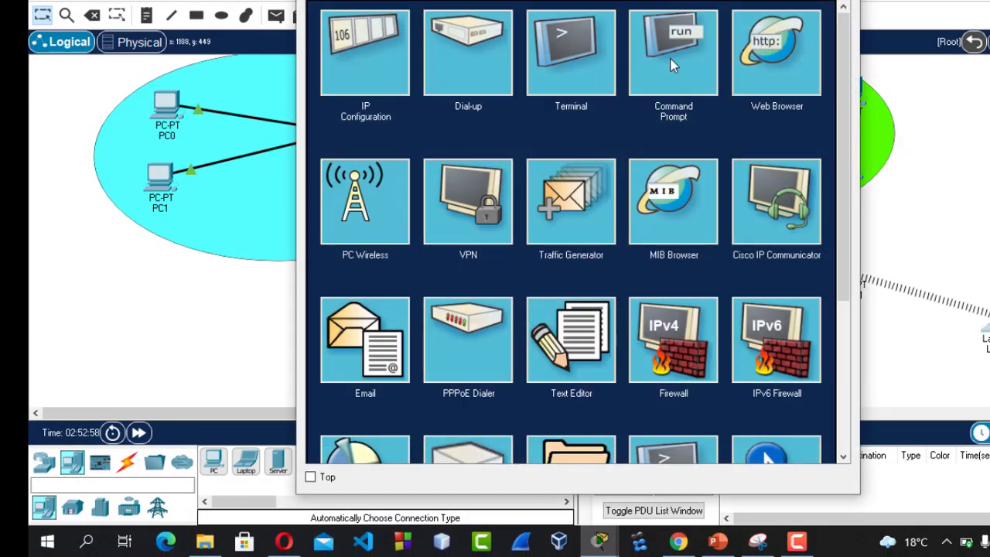
click(672, 64)
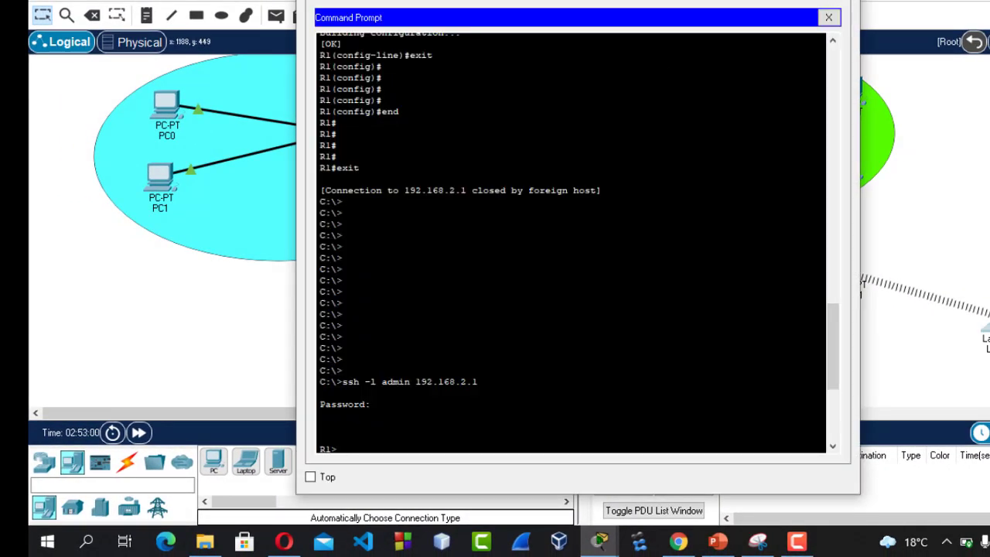
key(alt+F4)
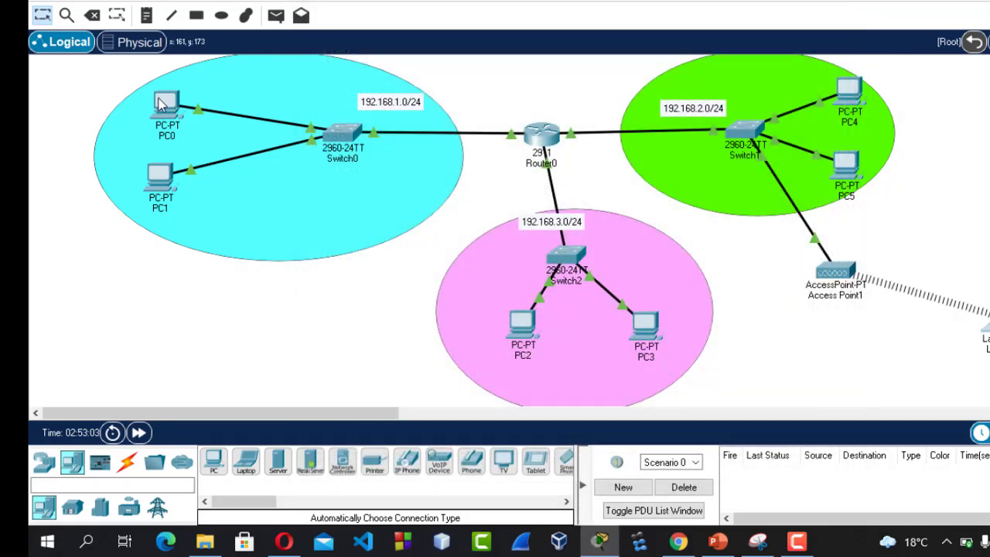
click(164, 105)
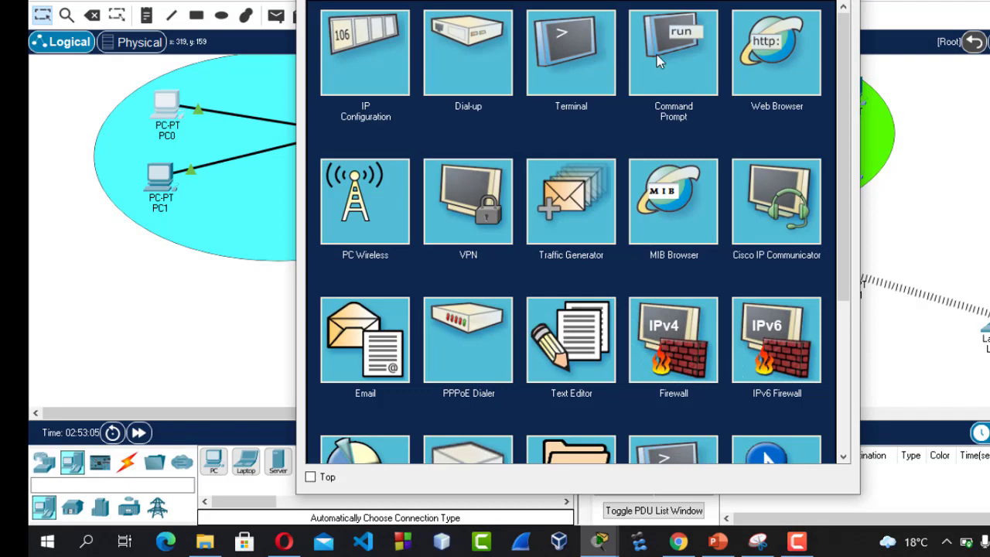
click(659, 62)
key(Return)
key(Return)
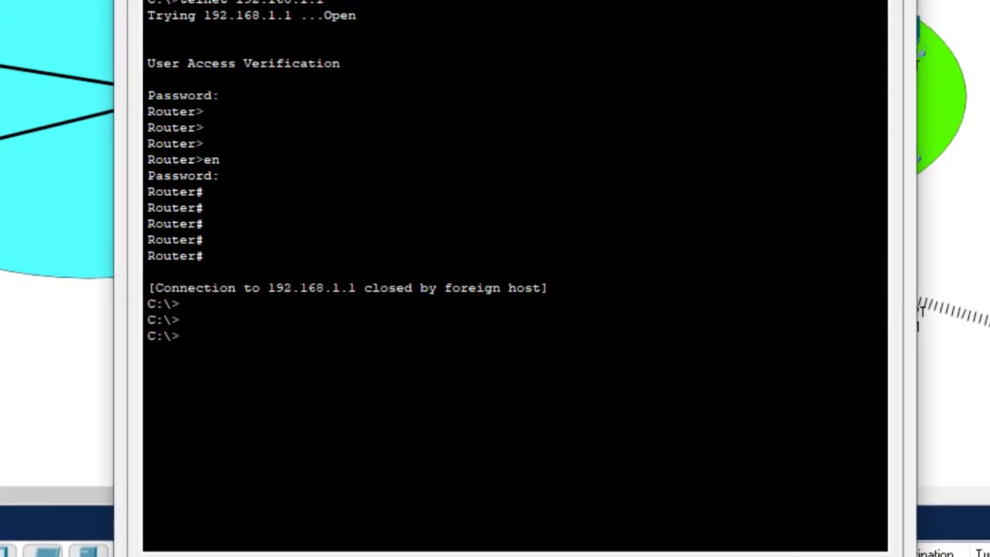
Run telnet 192.168.1.1 from PC0 and highlight the connection-closed message
text(telnet 192.168.1.1)
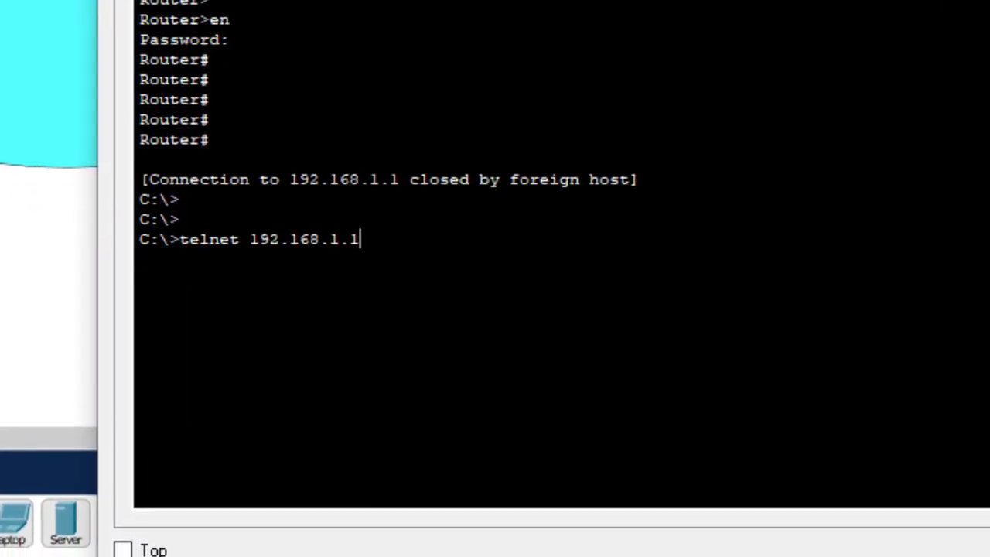
key(Return)
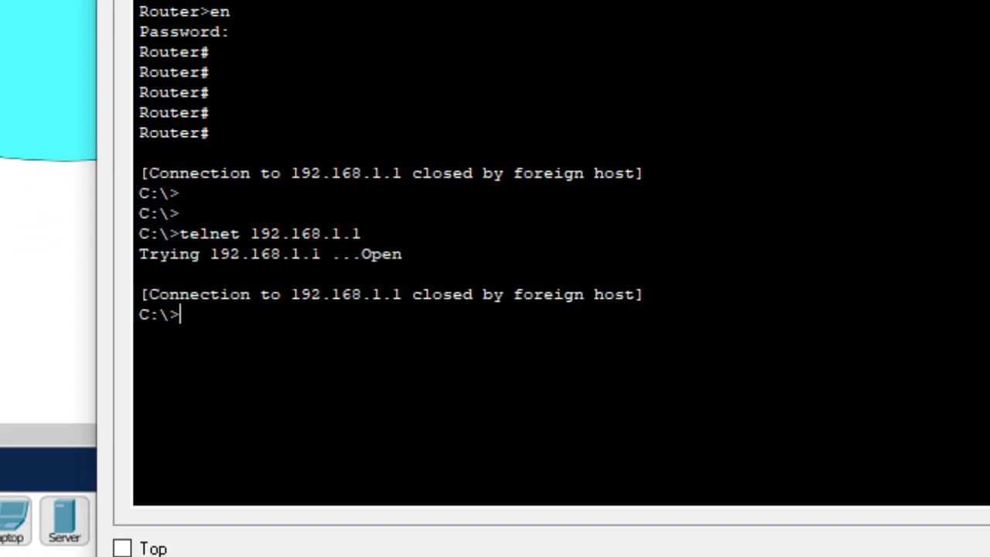
drag(373, 294, 644, 294)
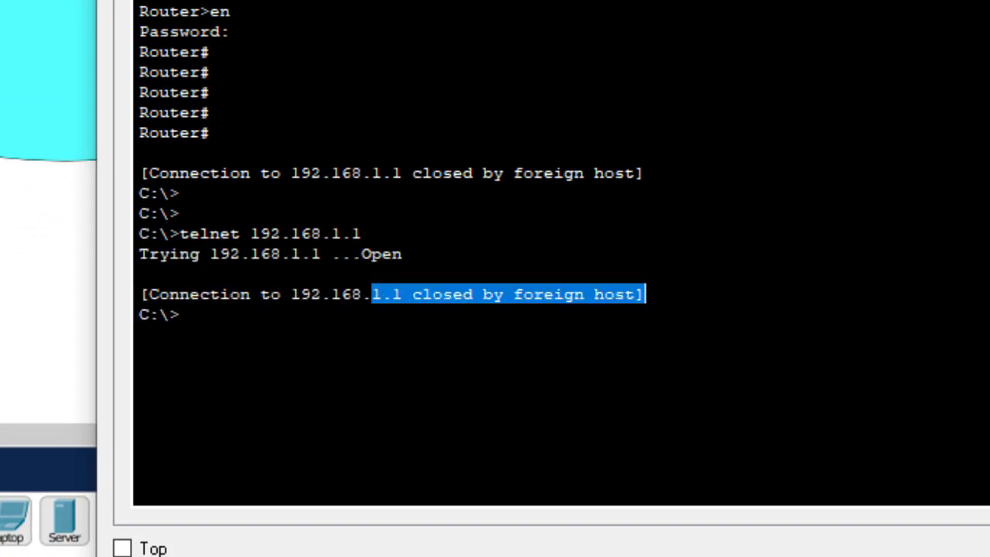
click(246, 295)
Log in with ssh -l admin 192.168.1.1, run en, and highlight the Gtech prompt
key(Return)
key(Return)
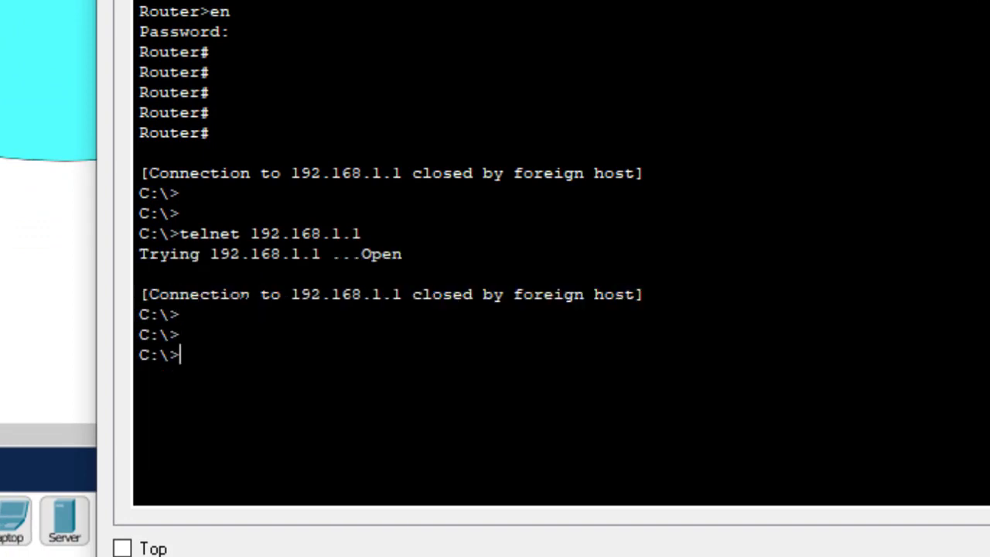
text(ssh -l admin )
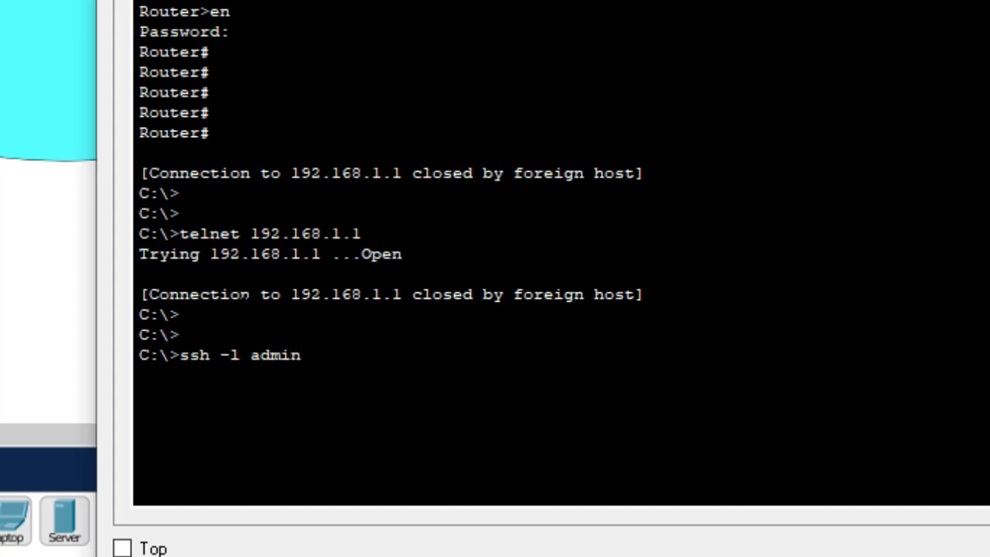
text(192.168.1.1)
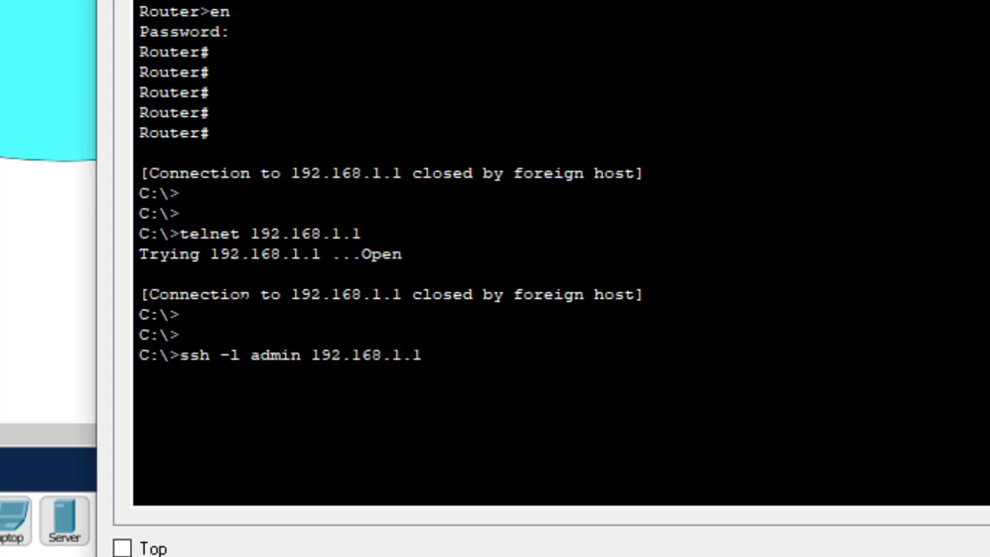
key(Return)
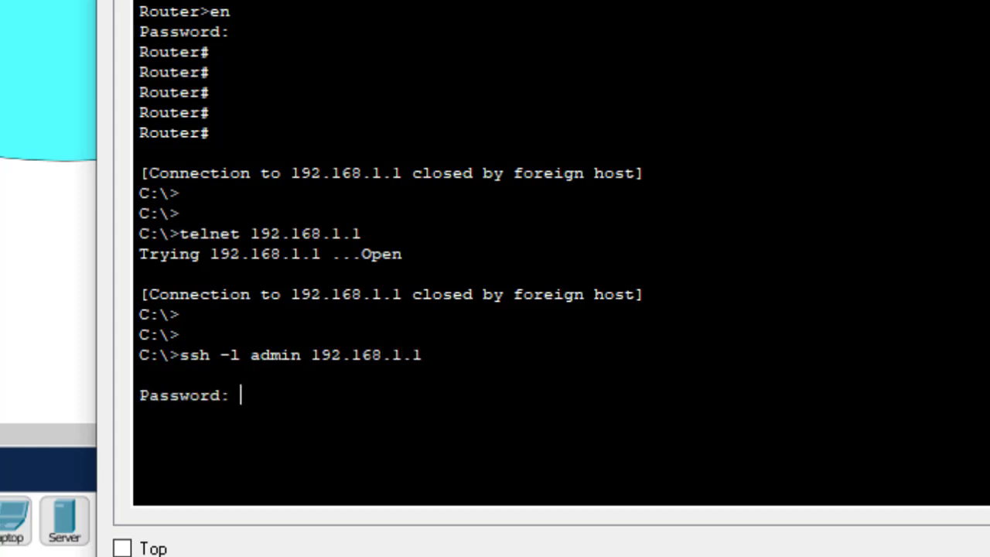
key(Return)
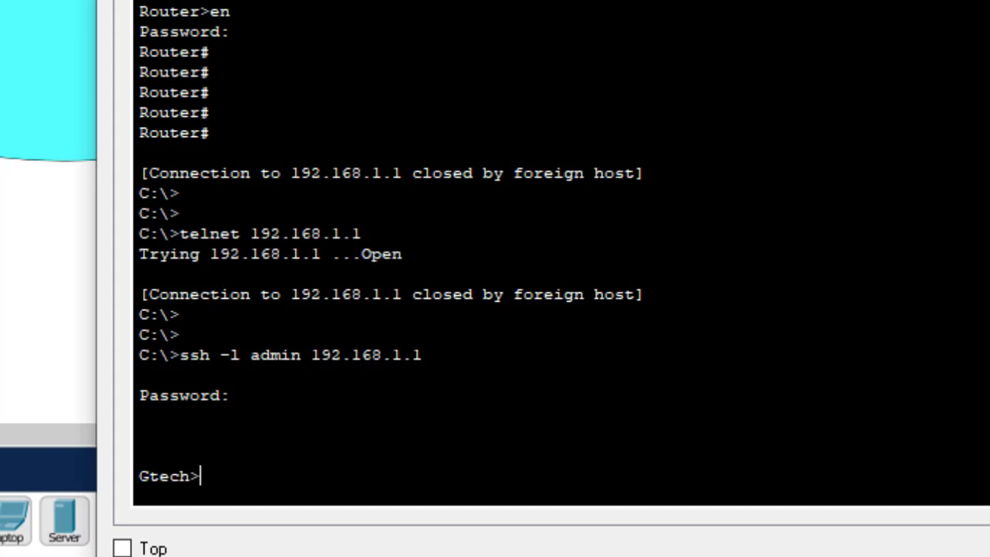
text(en)
key(Return)
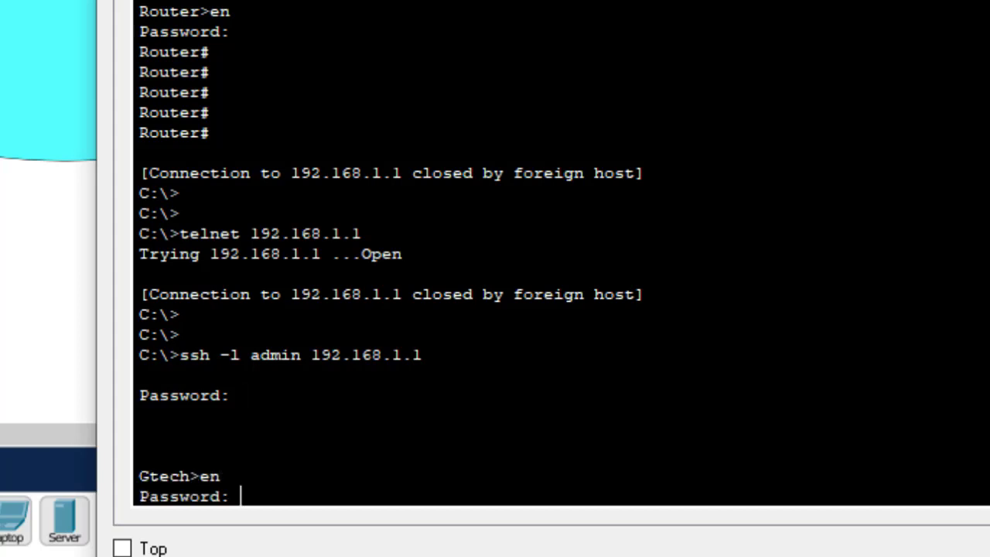
drag(190, 477, 127, 478)
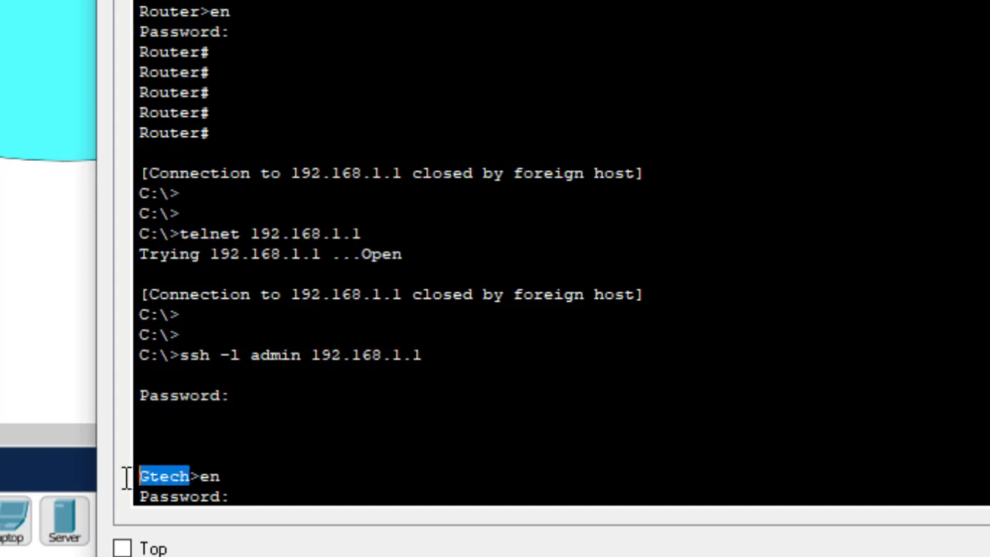